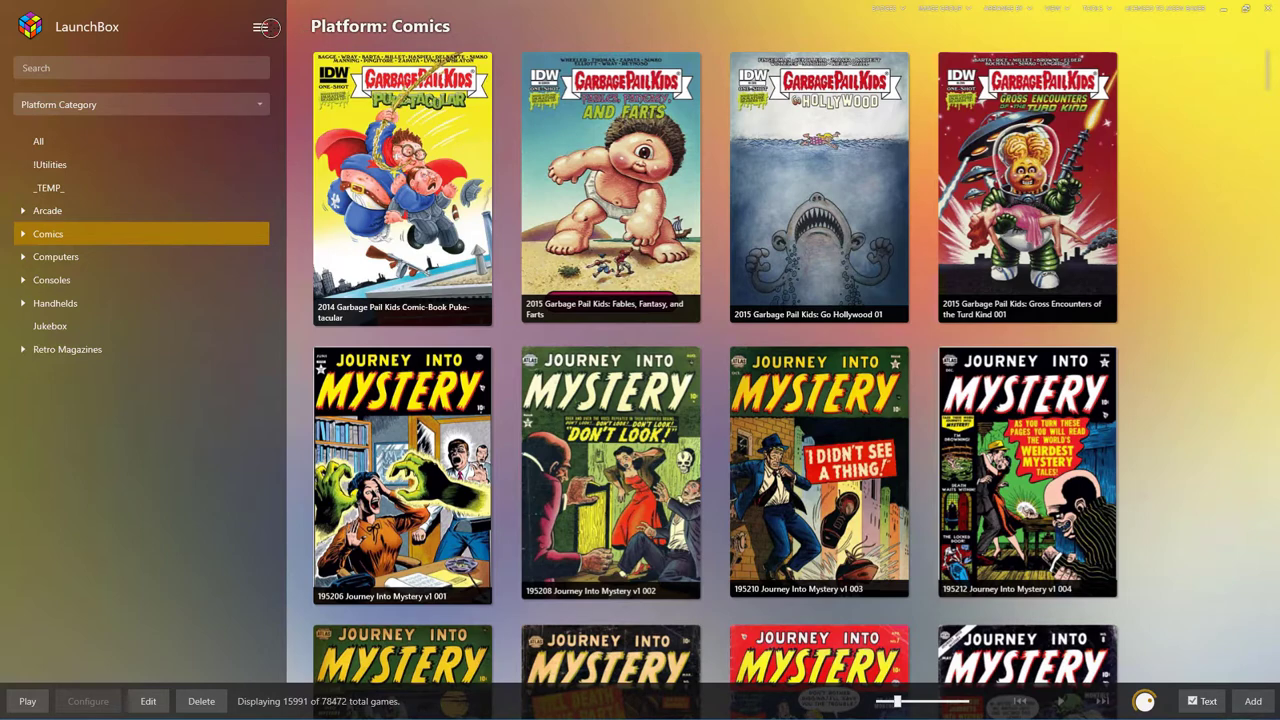
Start the Steam games import wizard, continue to the custom URL page and clear the prefilled custom URL.
{"action": "left_click", "coordinate": [262, 27]}
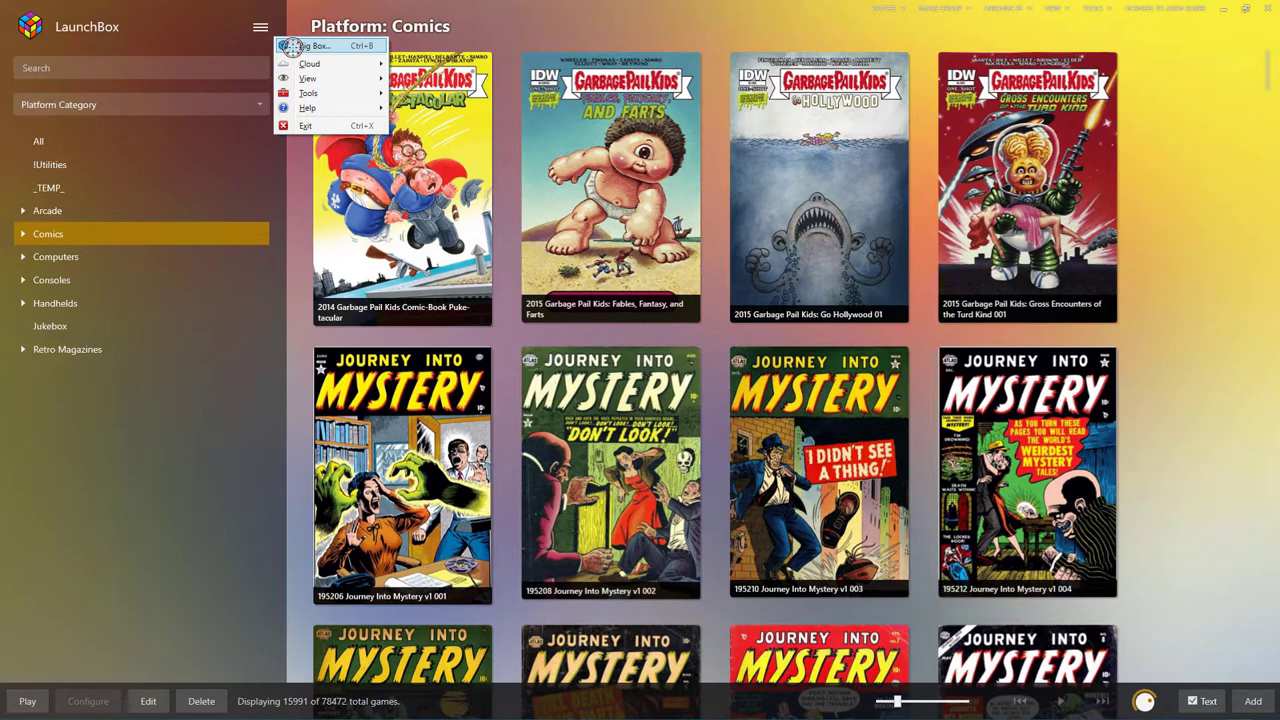
{"action": "left_click", "coordinate": [258, 27]}
{"action": "left_click", "coordinate": [258, 27]}
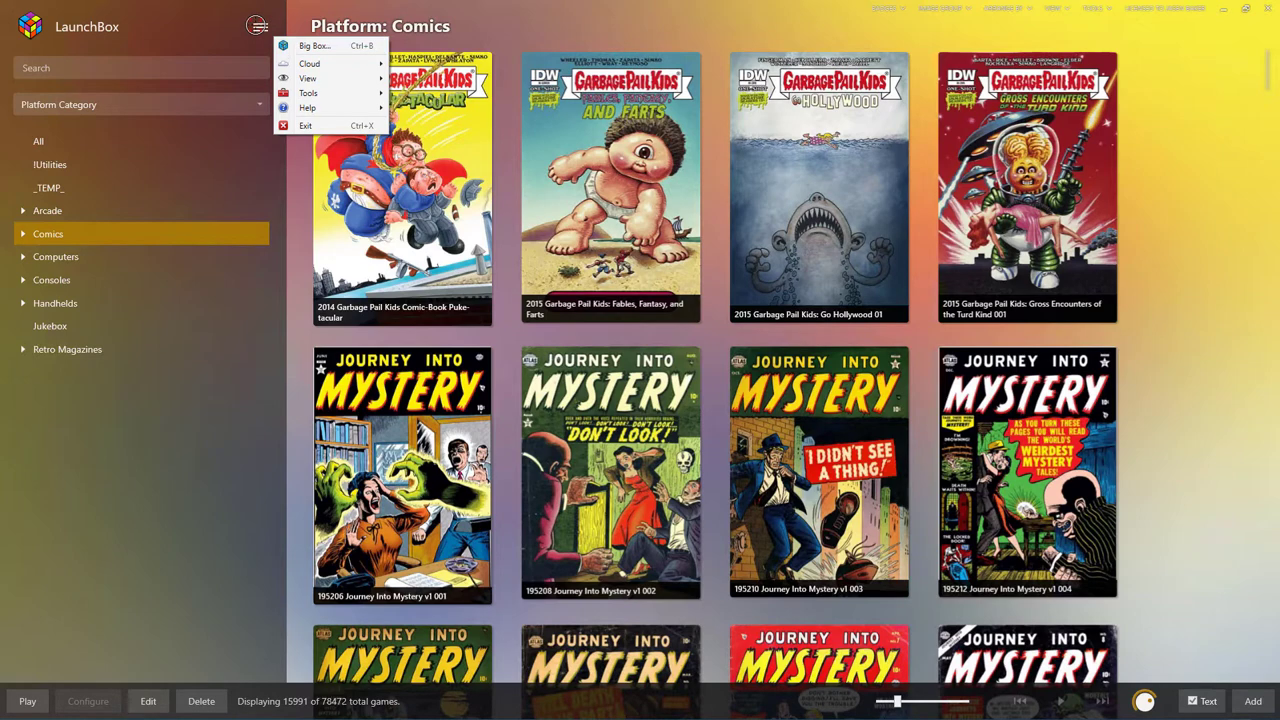
{"action": "mouse_move", "coordinate": [312, 92]}
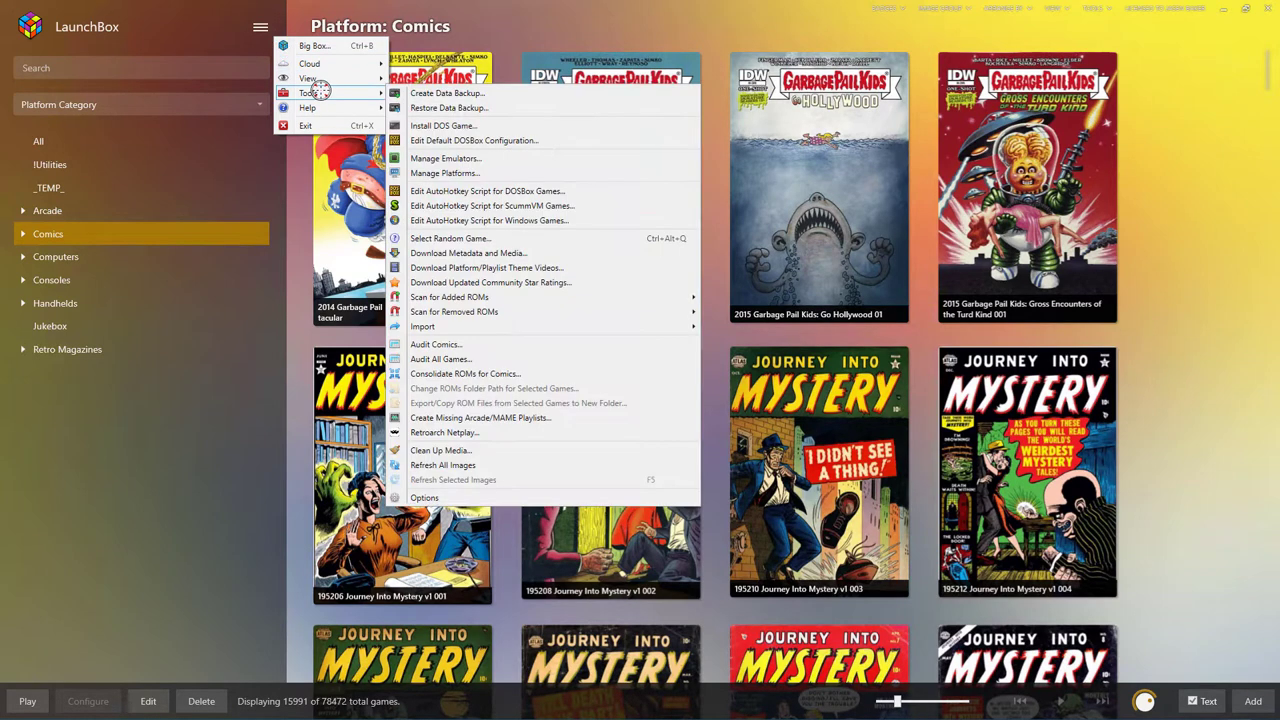
{"action": "mouse_move", "coordinate": [484, 328]}
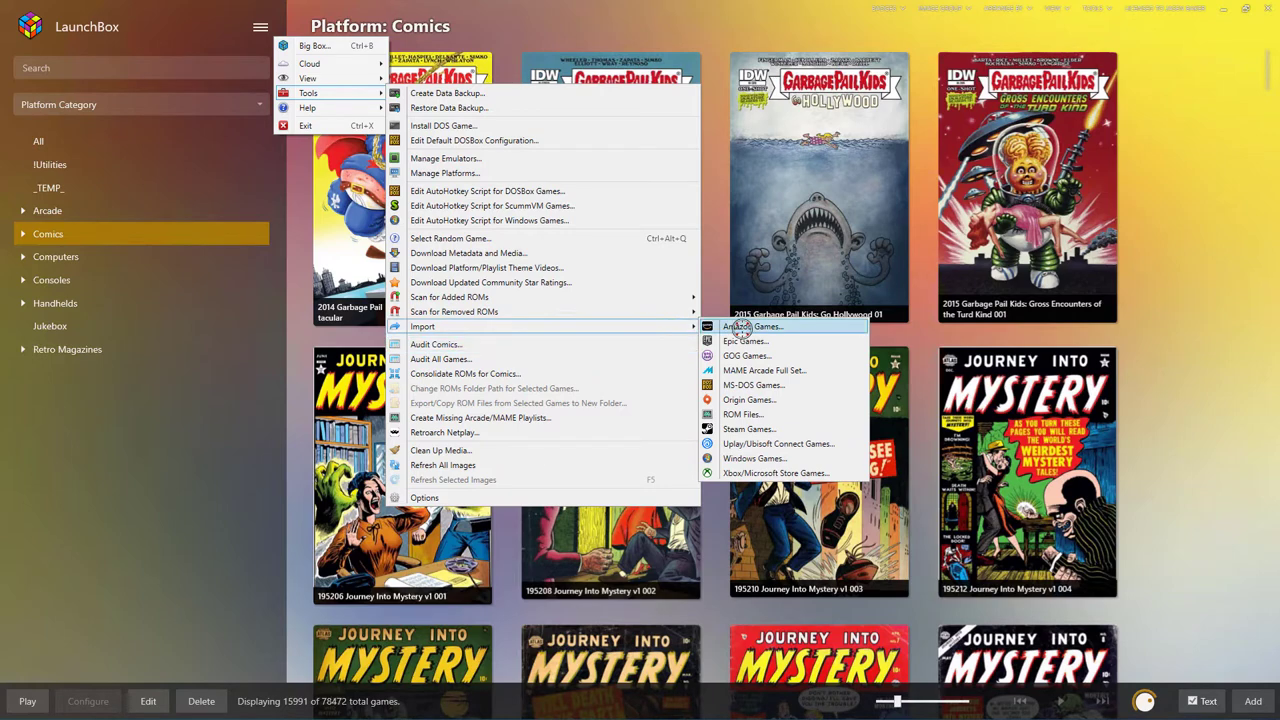
{"action": "left_click", "coordinate": [752, 430]}
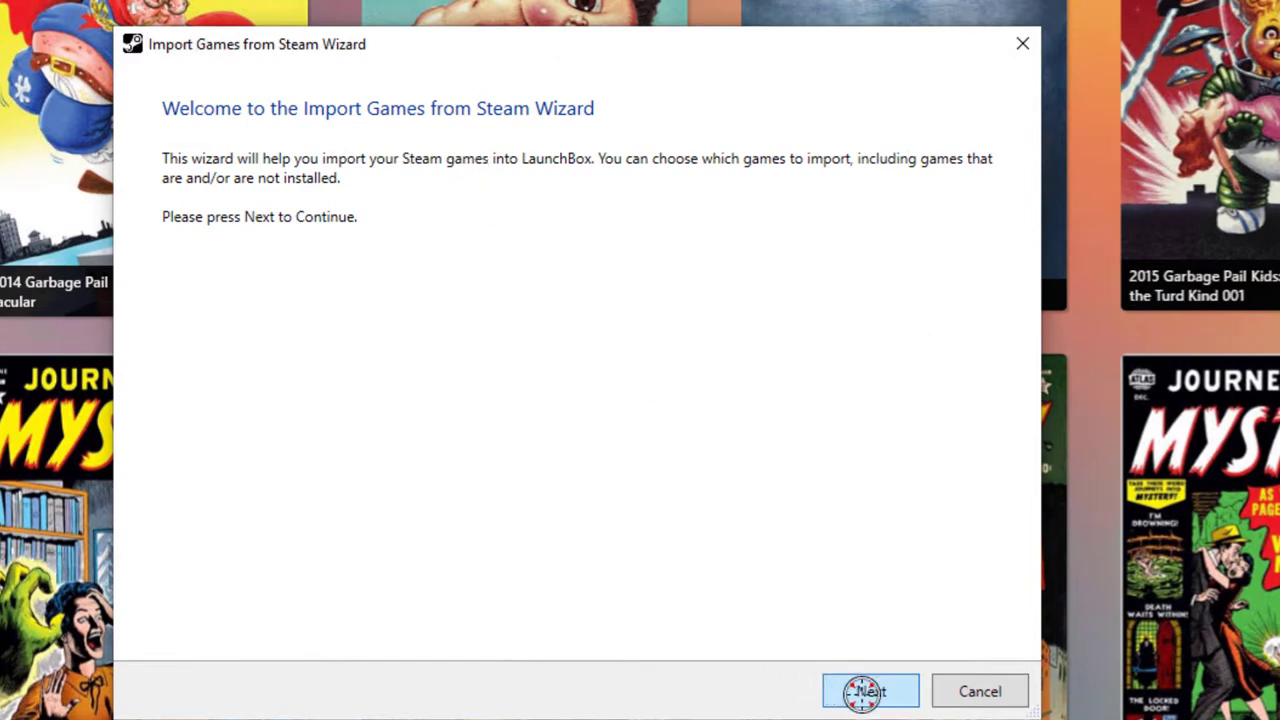
{"action": "left_click", "coordinate": [866, 691]}
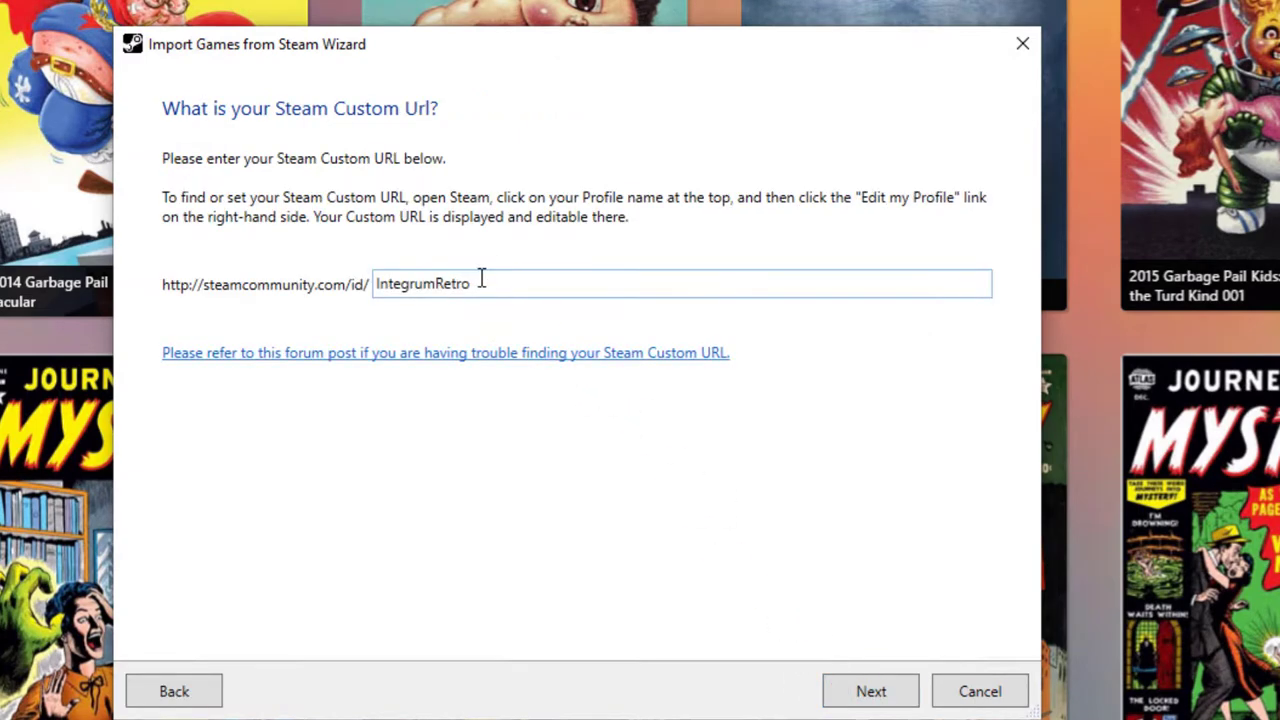
{"action": "left_click_drag", "start_coordinate": [480, 282], "coordinate": [370, 284]}
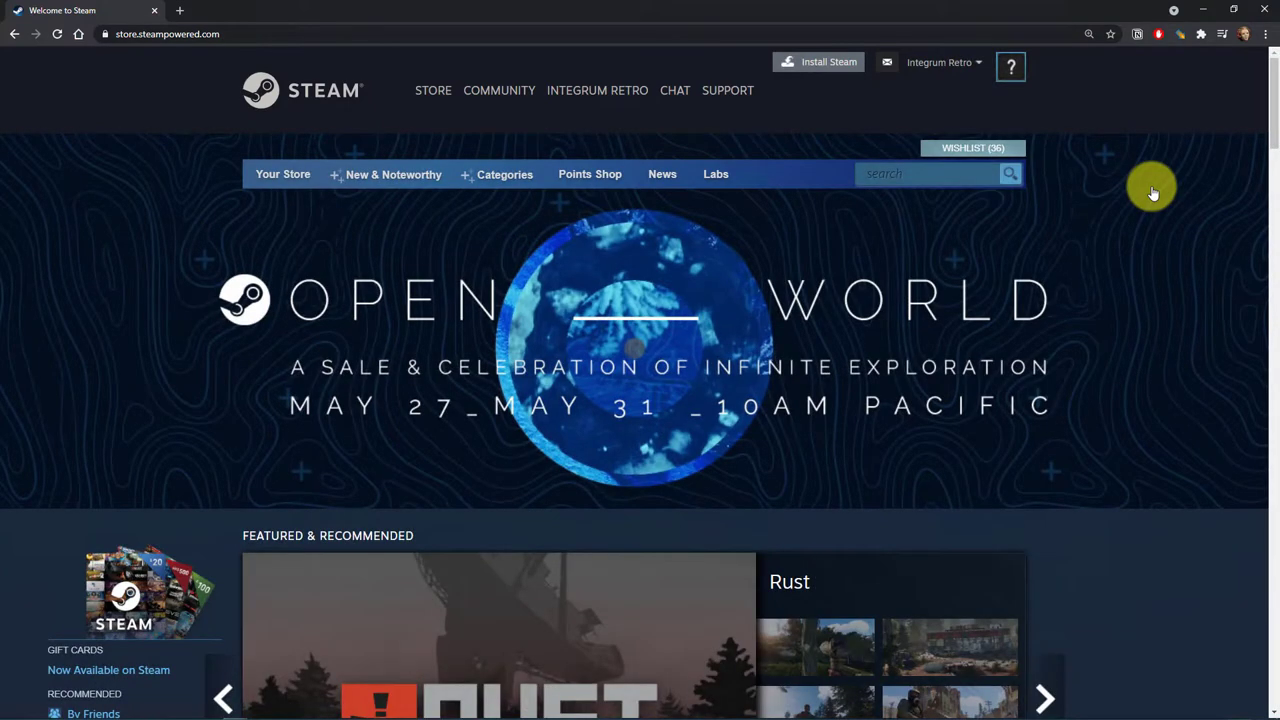
On the Steam website in the browser, open the account's own profile for editing.
{"action": "left_click", "coordinate": [950, 66]}
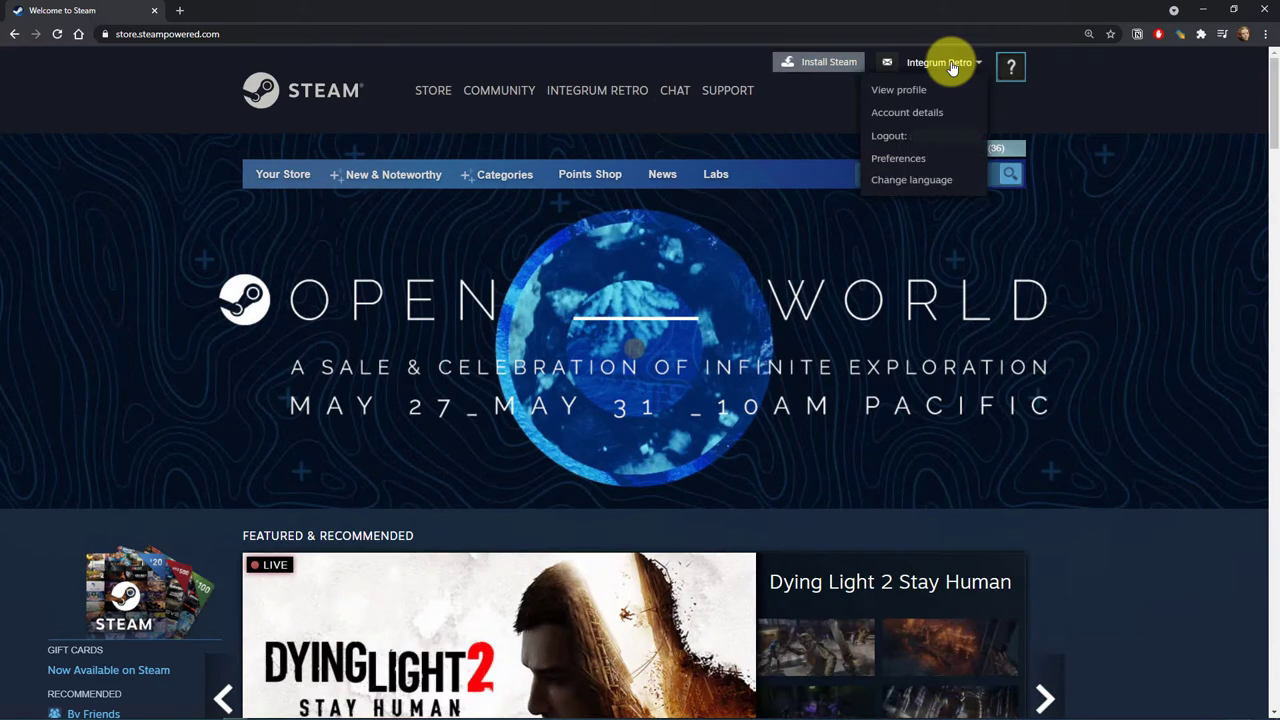
{"action": "left_click", "coordinate": [908, 96]}
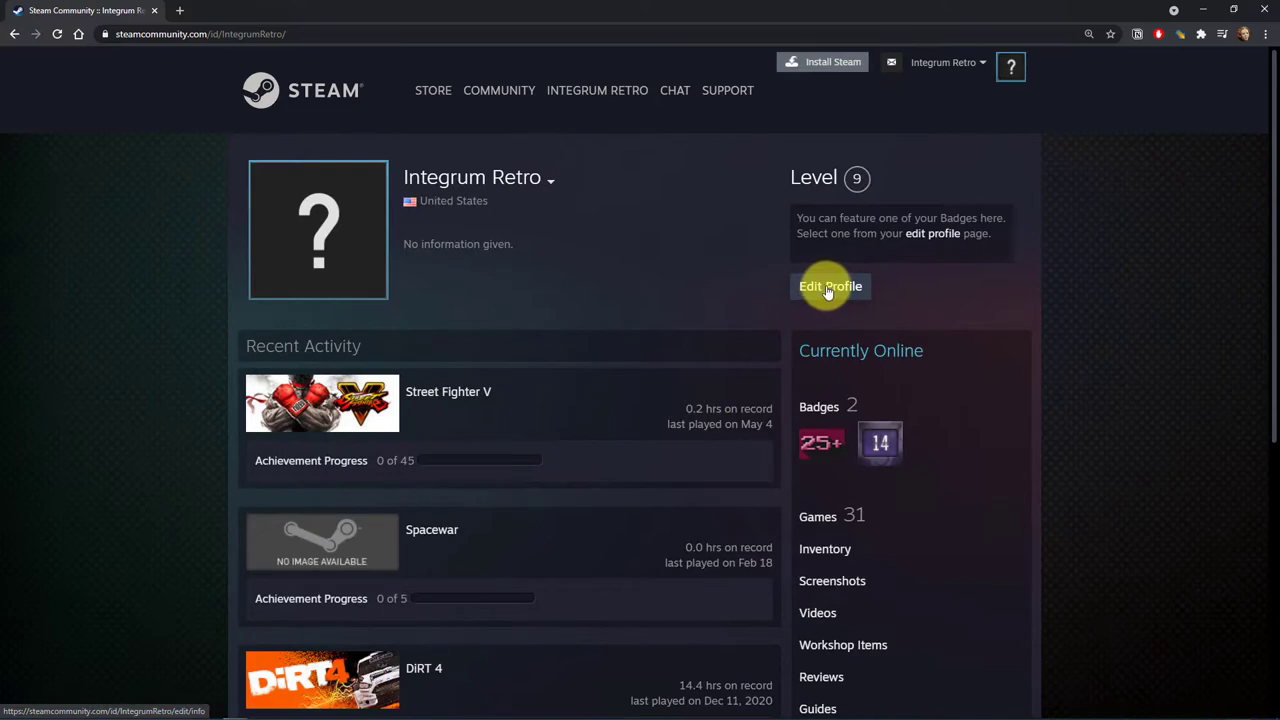
{"action": "left_click", "coordinate": [828, 288]}
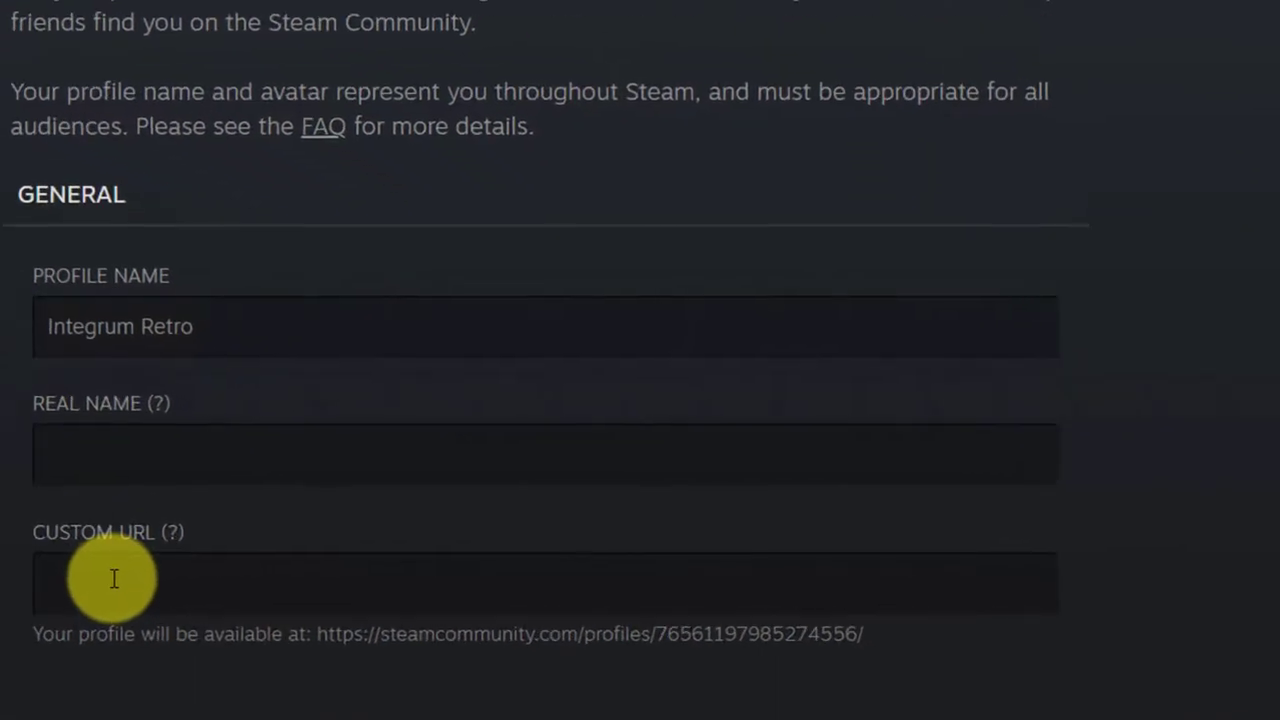
Enter IntegrumRetro as the custom URL in the Steam profile's general settings.
{"action": "left_click", "coordinate": [114, 578]}
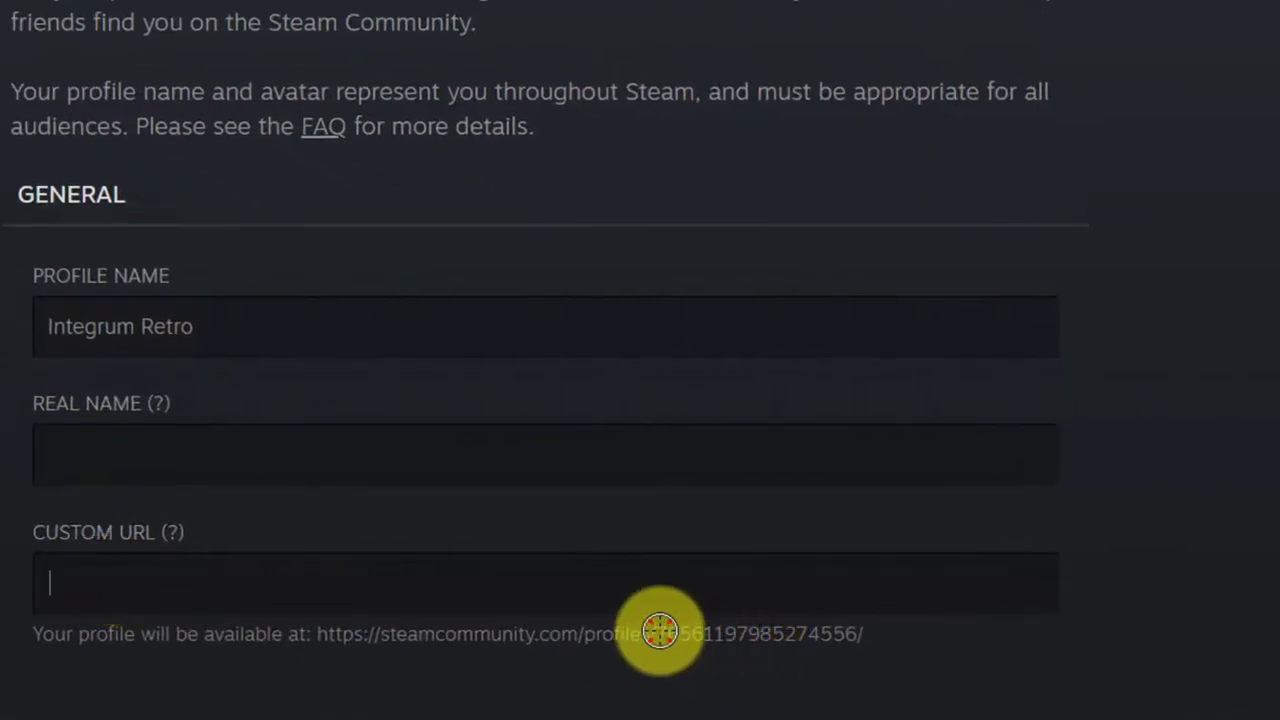
{"action": "left_click_drag", "start_coordinate": [660, 630], "coordinate": [853, 634]}
{"action": "left_click", "coordinate": [540, 587]}
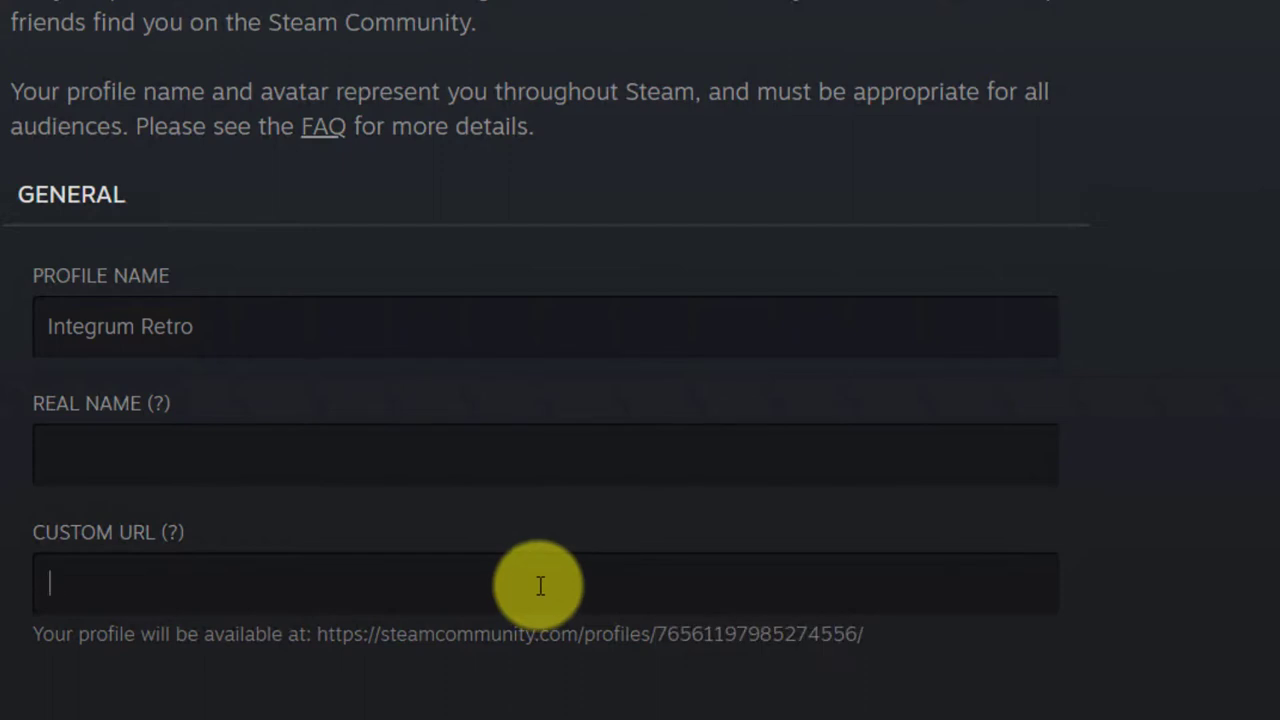
{"action": "type", "text": "Integ"}
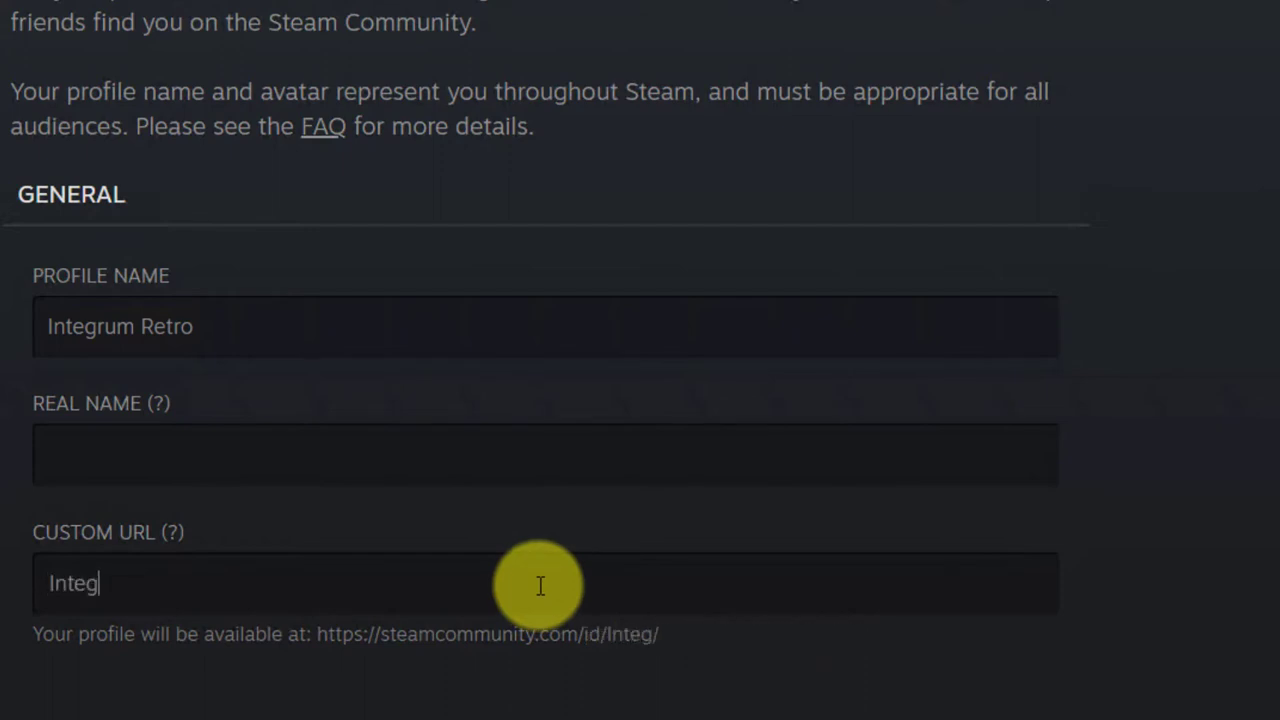
{"action": "type", "text": "rumRetro"}
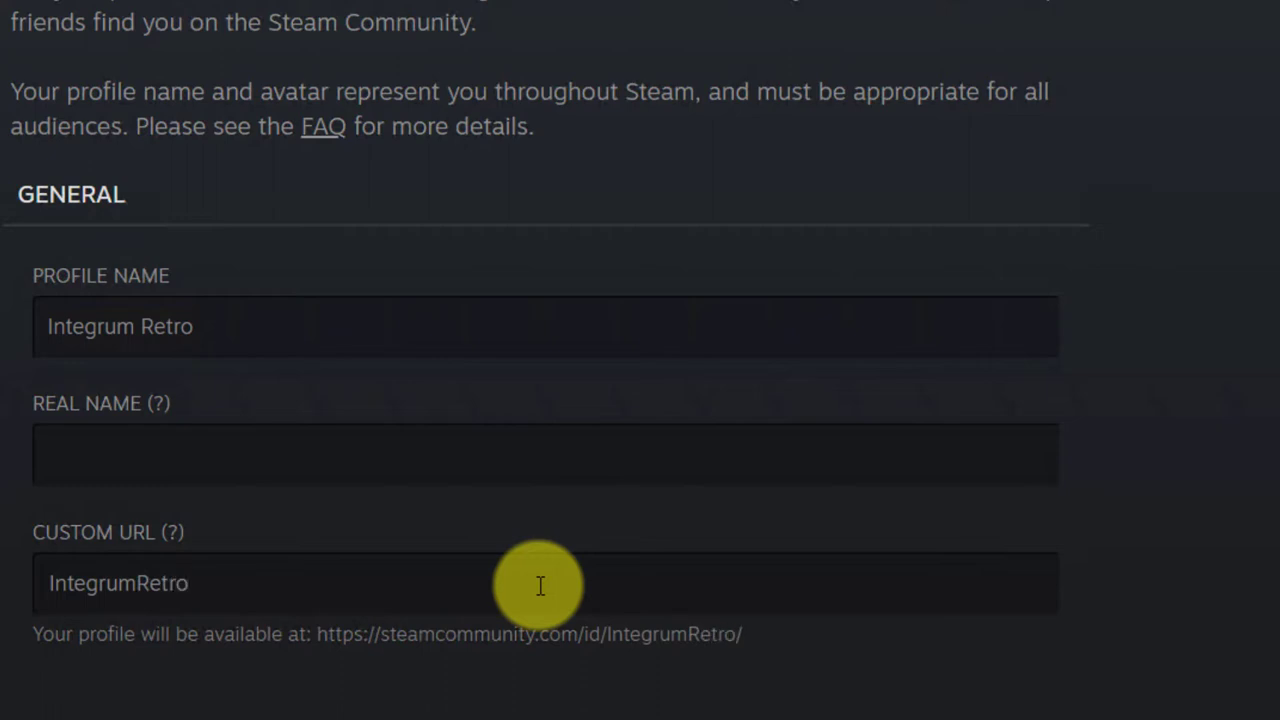
{"action": "left_click", "coordinate": [631, 635]}
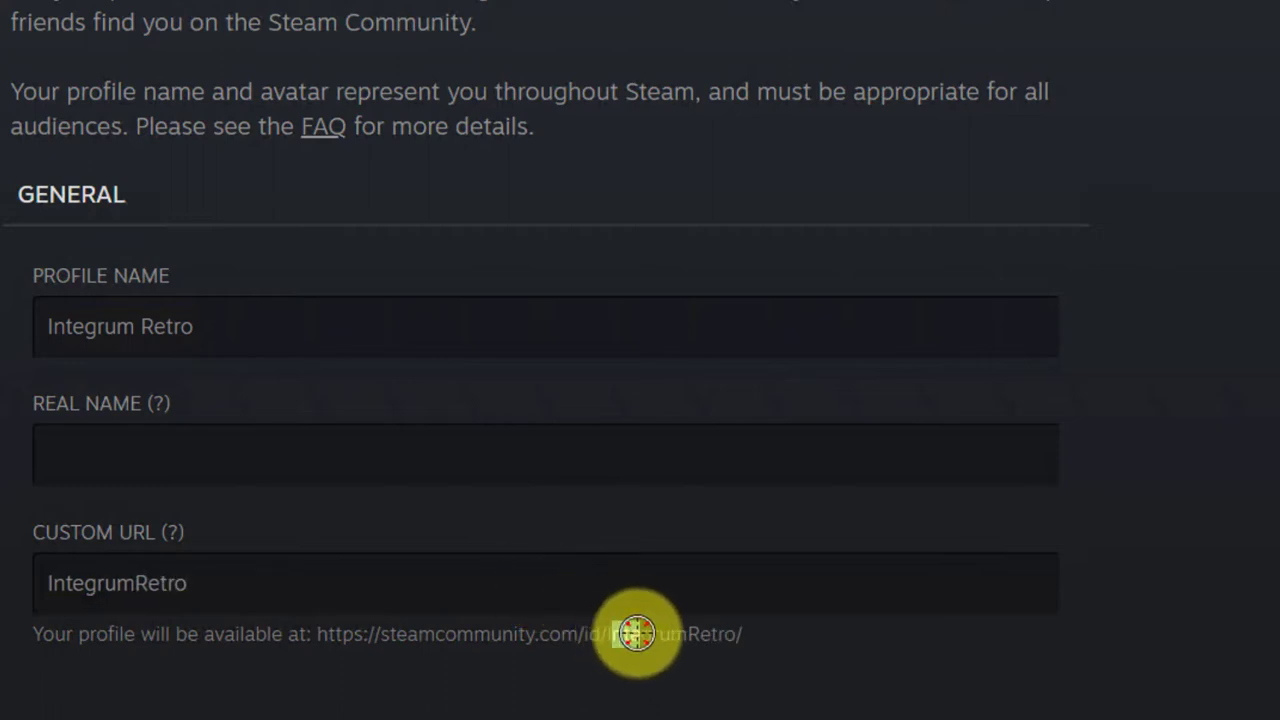
Copy the custom URL text from the profile form and save the profile changes.
{"action": "left_click", "coordinate": [184, 578]}
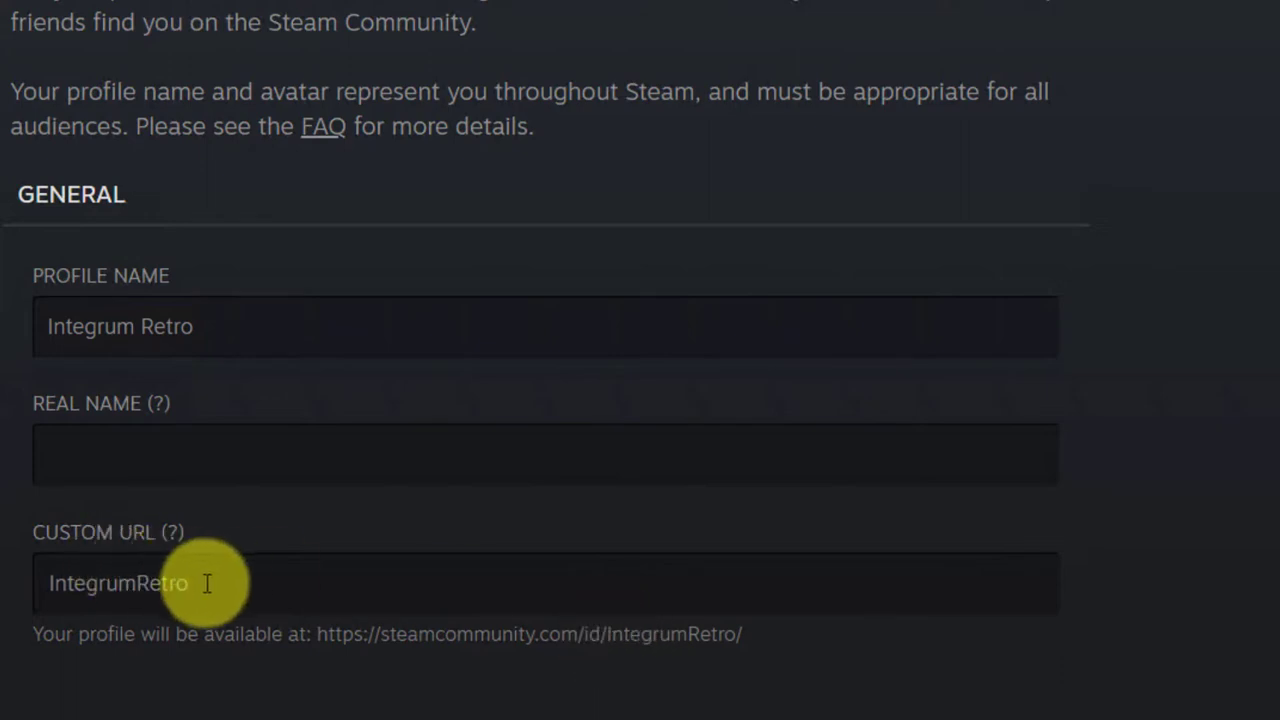
{"action": "double_click", "coordinate": [134, 578]}
{"action": "right_click", "coordinate": [103, 584]}
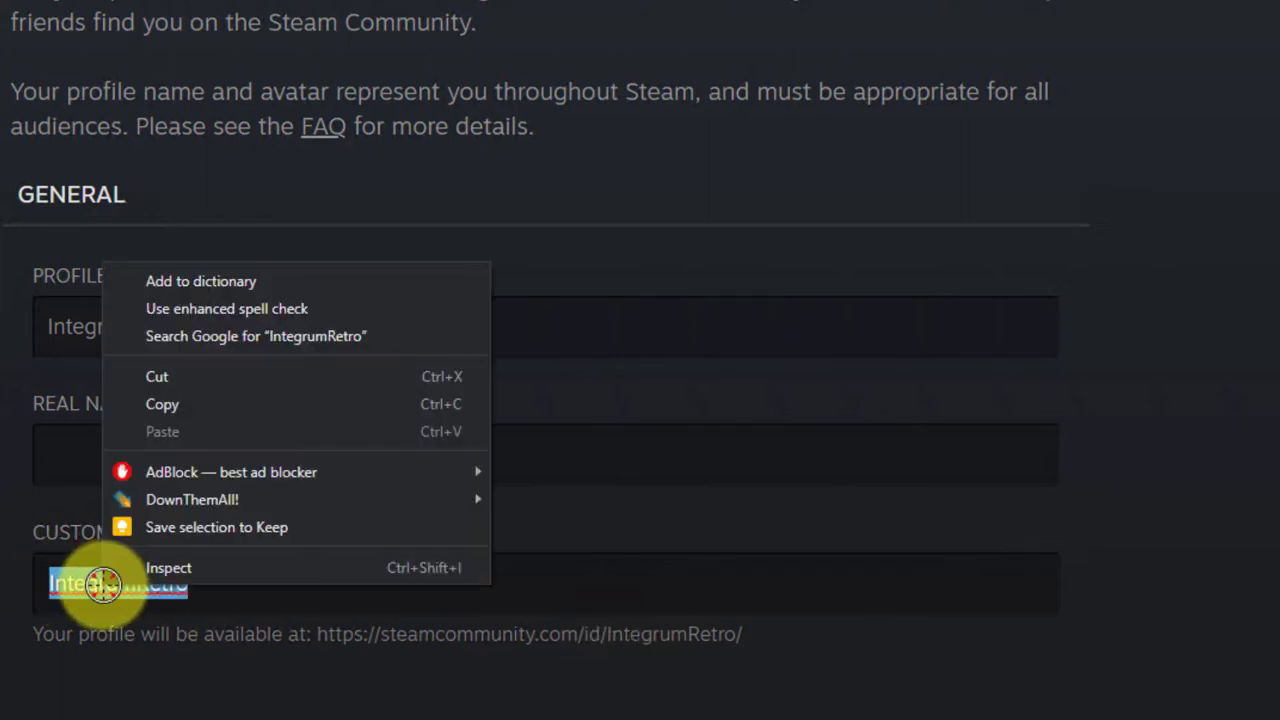
{"action": "left_click", "coordinate": [194, 404]}
{"action": "scroll", "coordinate": [839, 588], "scroll_direction": "down", "scroll_amount": 1}
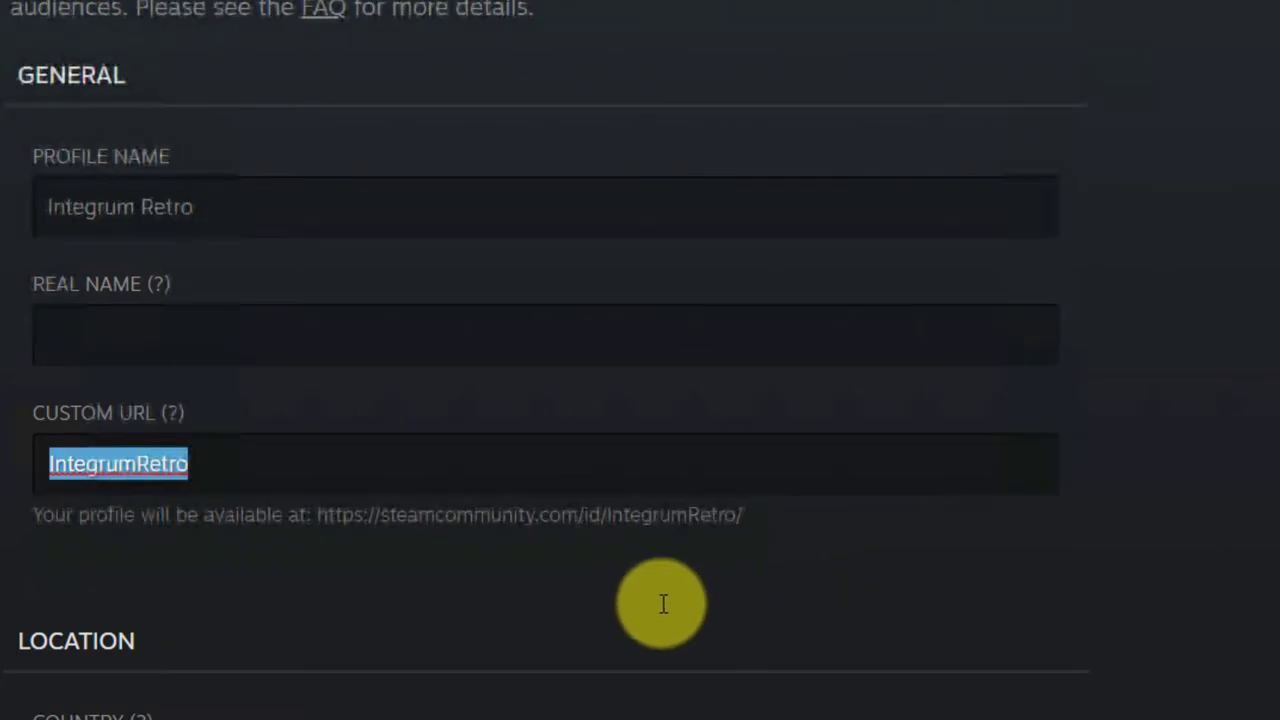
{"action": "scroll", "coordinate": [663, 603], "scroll_direction": "down", "scroll_amount": 10}
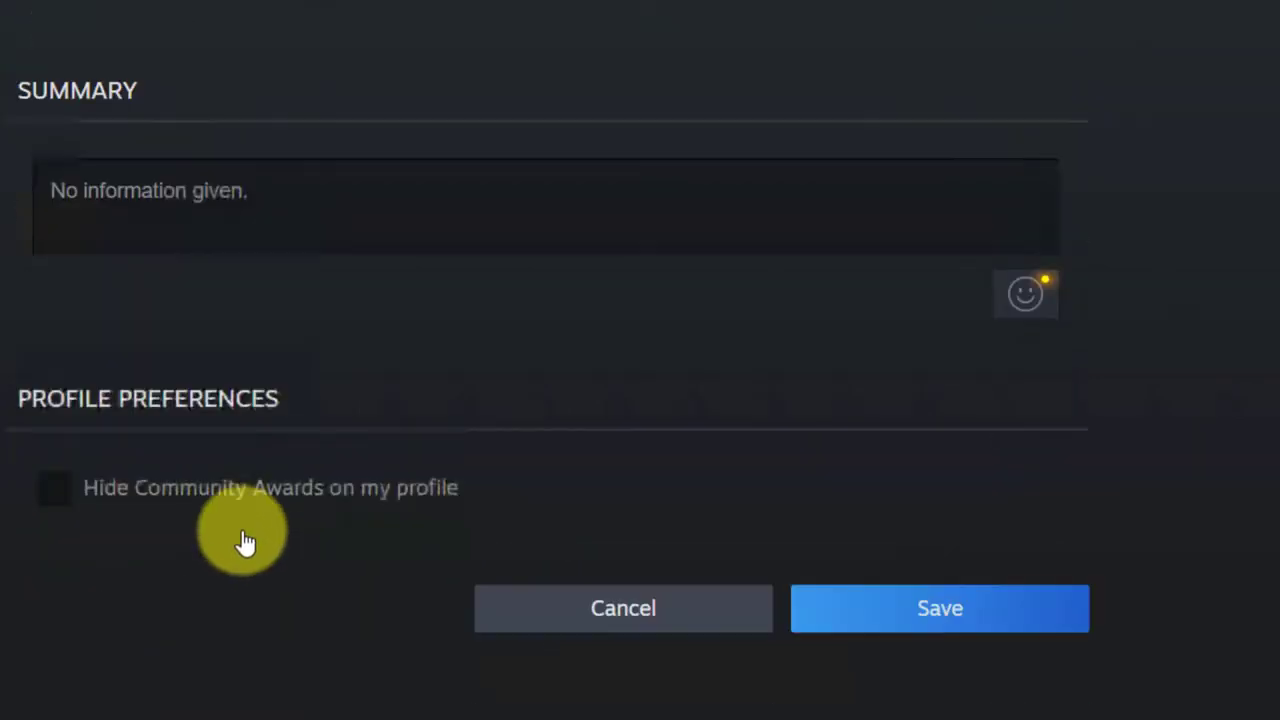
{"action": "left_click", "coordinate": [944, 608]}
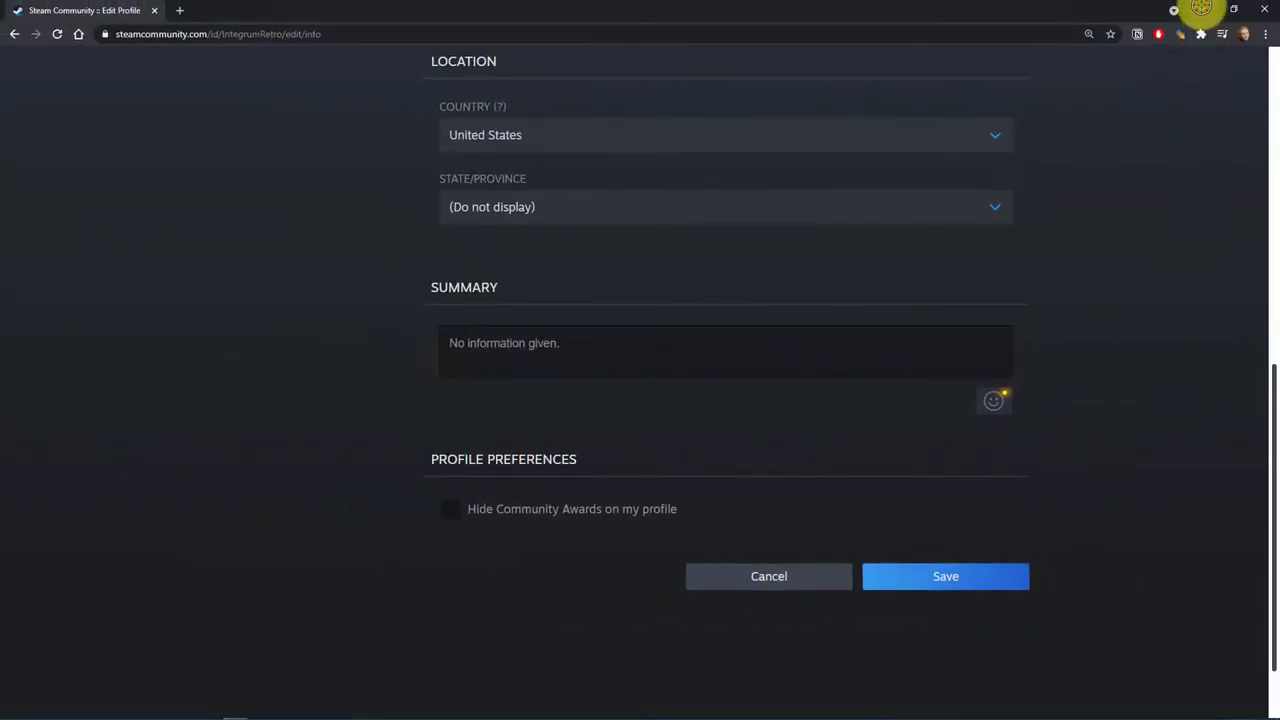
Return to the LaunchBox import wizard, paste IntegrumRetro as the Steam custom URL and continue to the API key page.
{"action": "left_click", "coordinate": [1202, 10]}
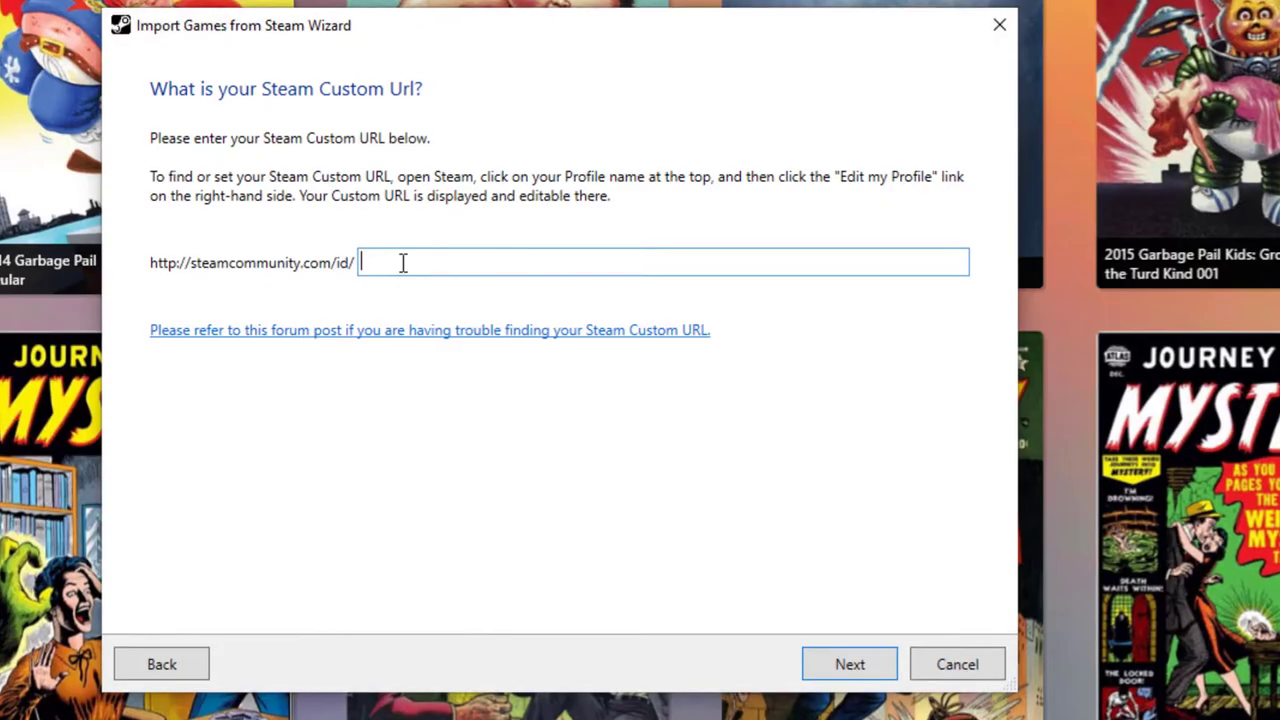
{"action": "right_click", "coordinate": [390, 262]}
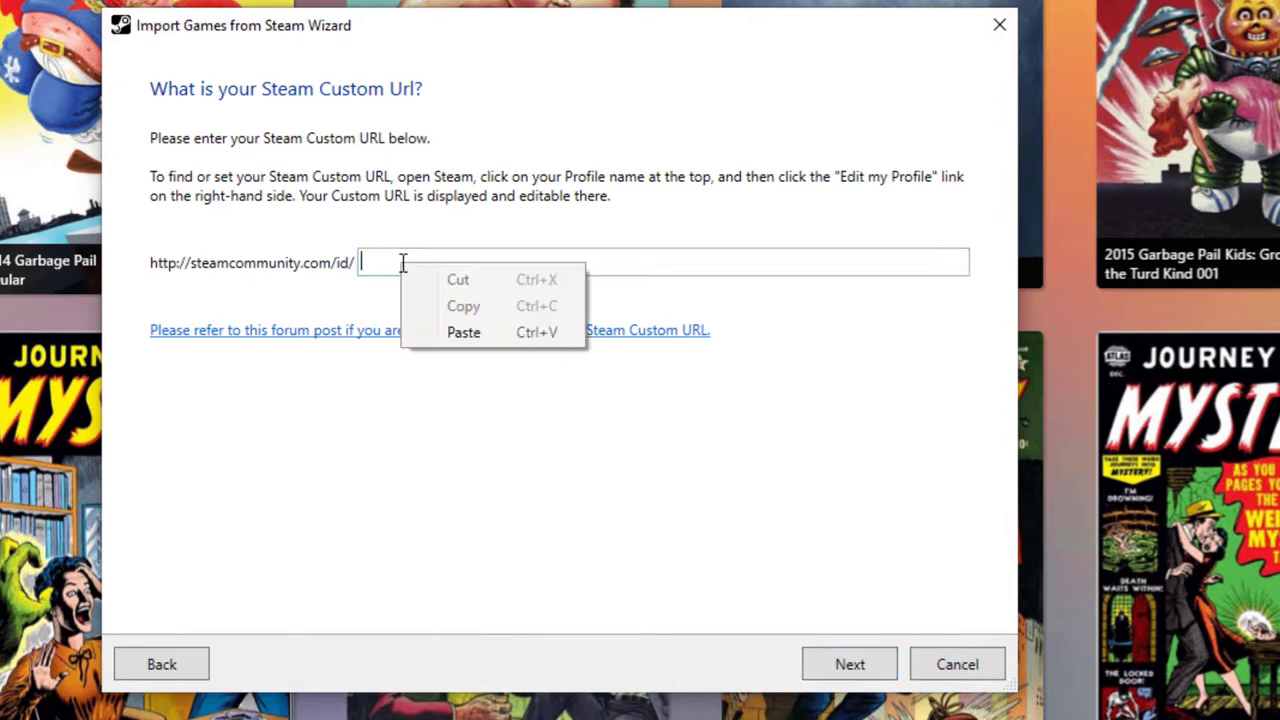
{"action": "left_click", "coordinate": [448, 331]}
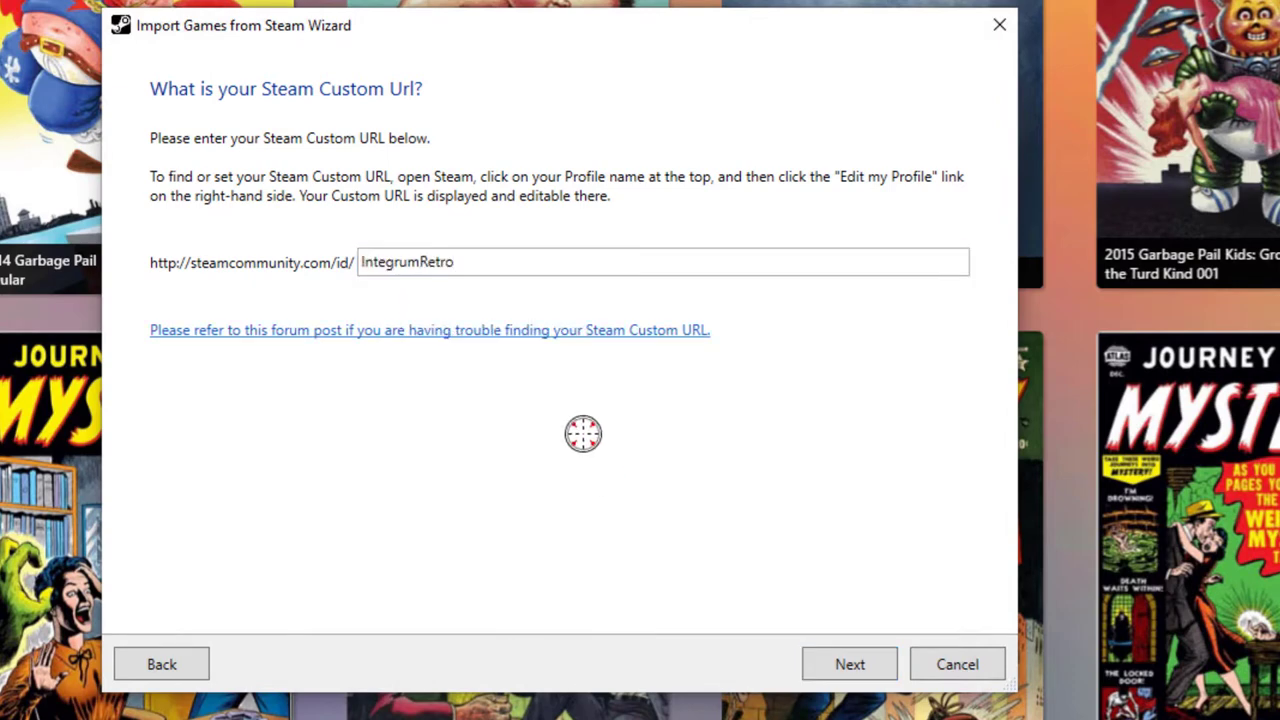
{"action": "left_click", "coordinate": [477, 260]}
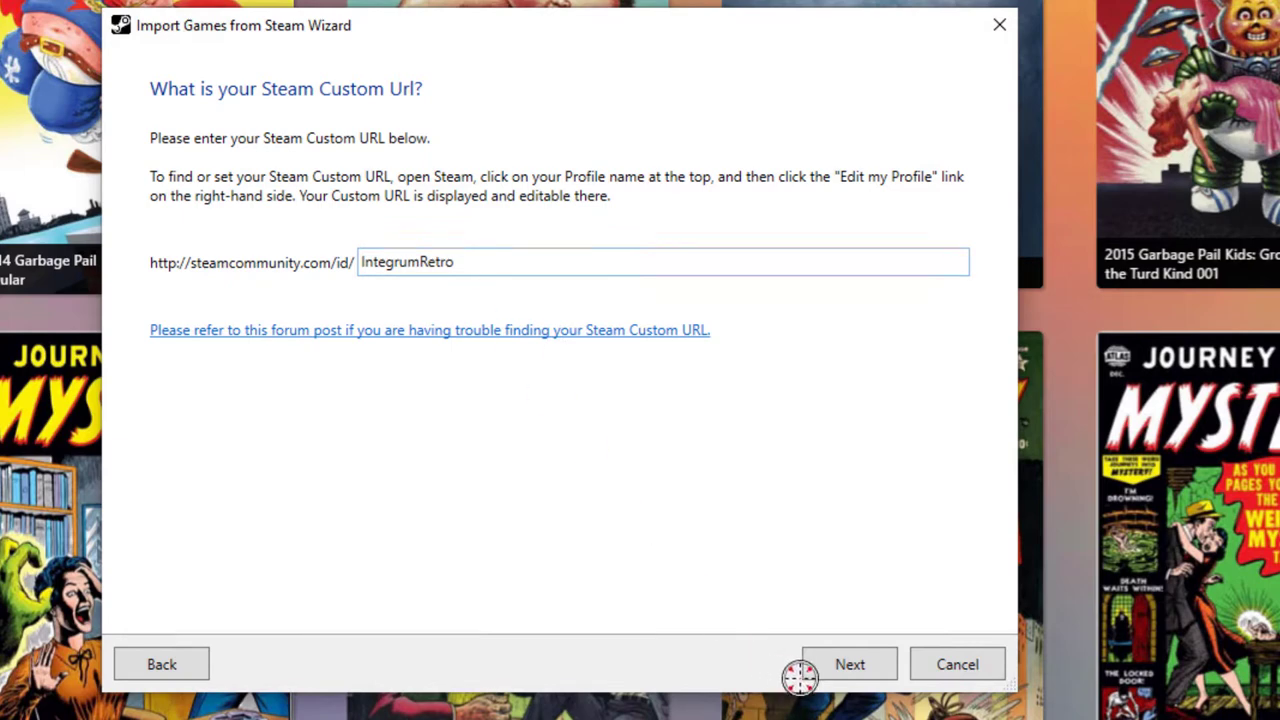
{"action": "left_click", "coordinate": [836, 665]}
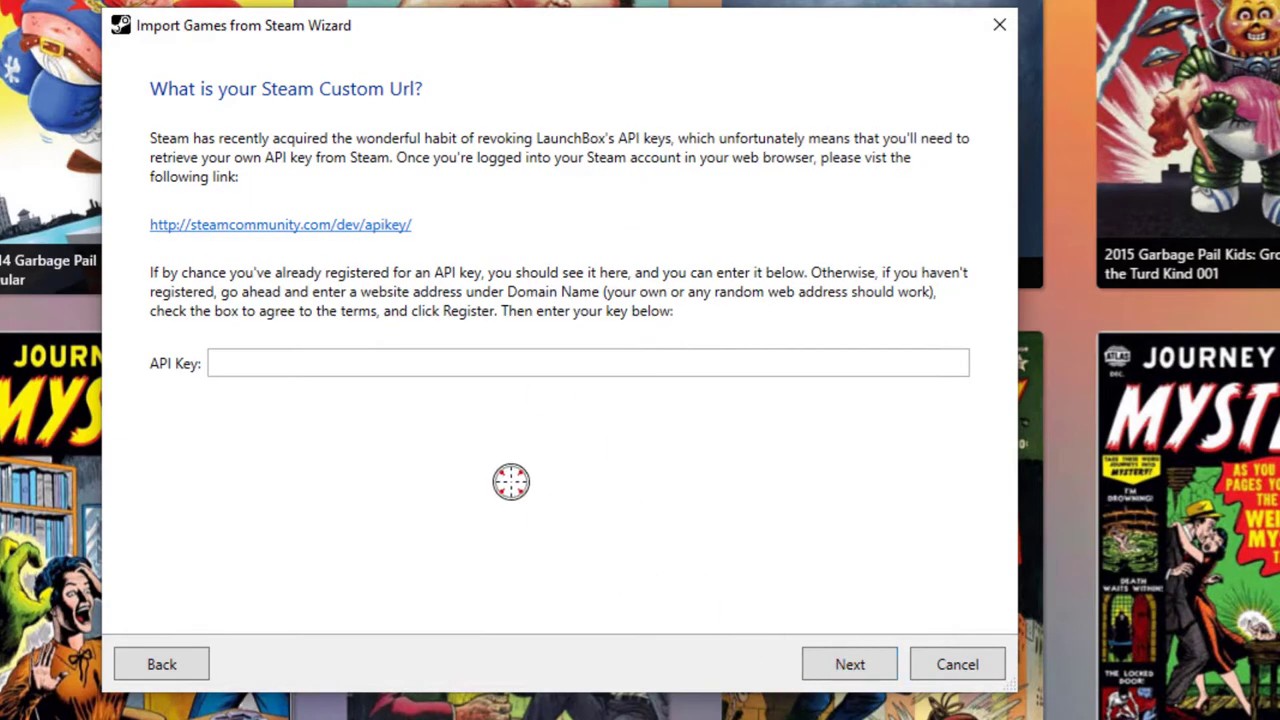
Open the Steam Web API key registration page linked in the wizard.
{"action": "left_click", "coordinate": [274, 366]}
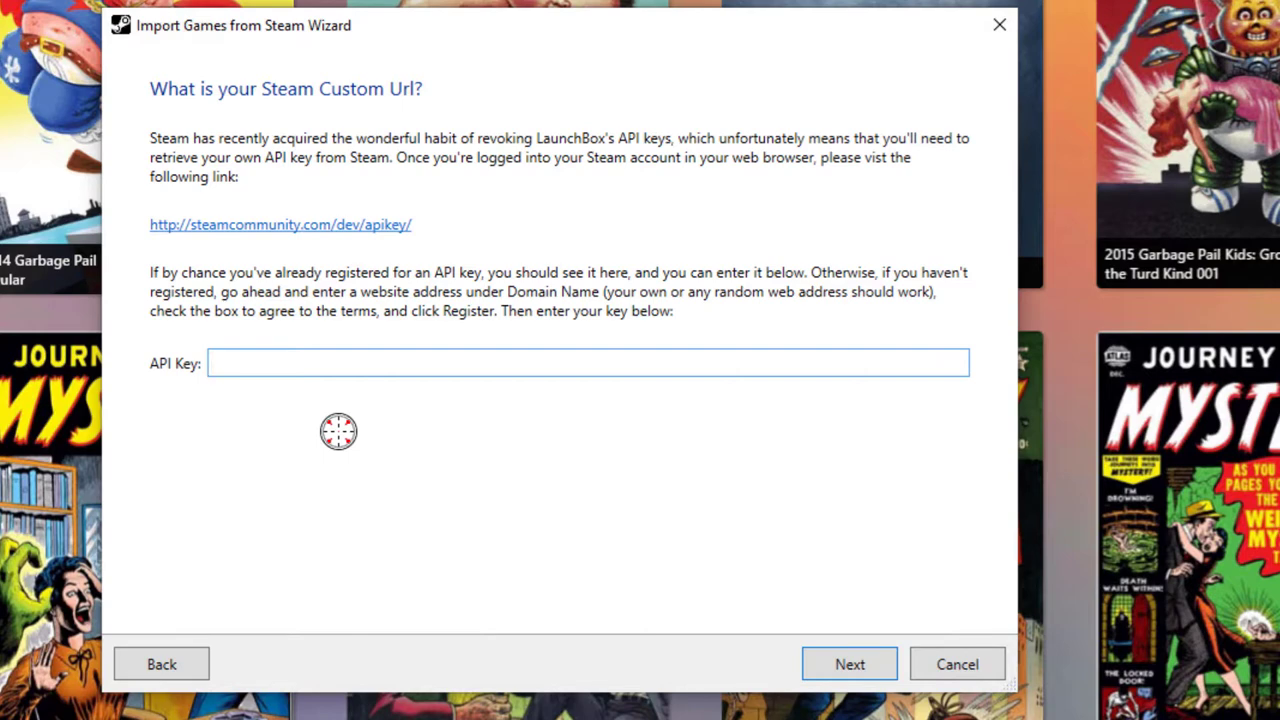
{"action": "left_click", "coordinate": [260, 228]}
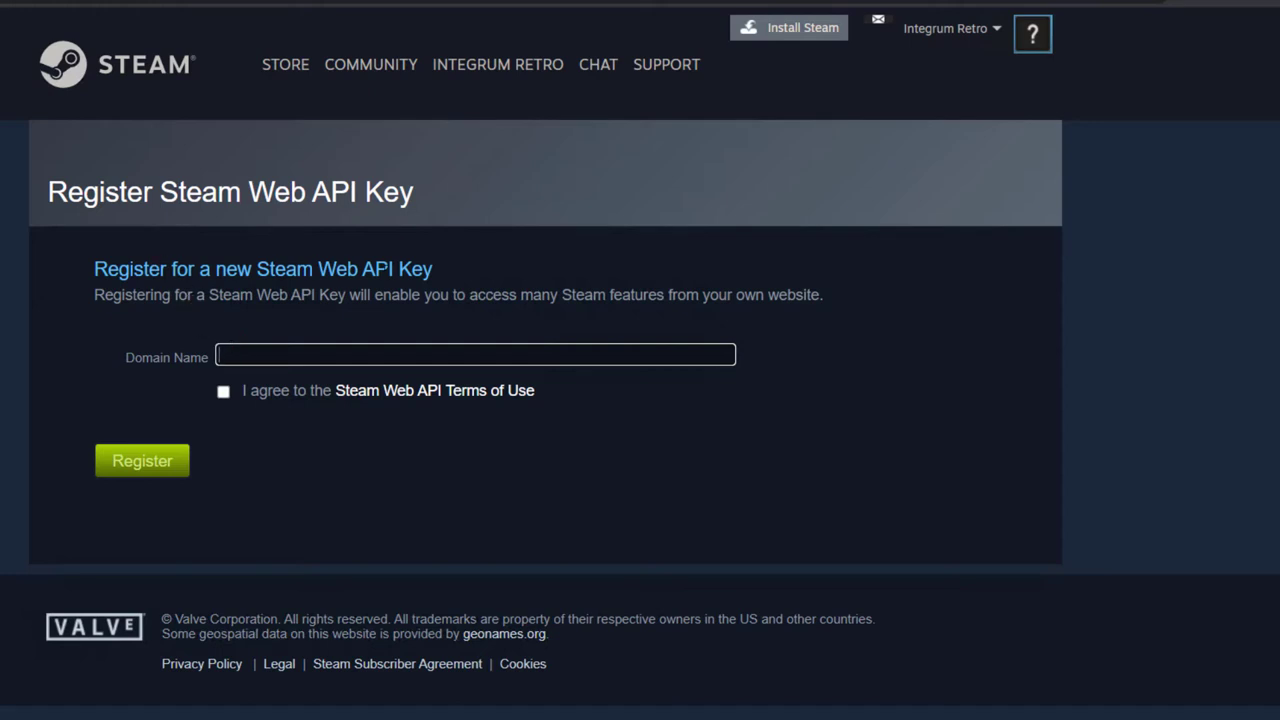
{"action": "left_click_drag", "start_coordinate": [433, 269], "coordinate": [94, 269]}
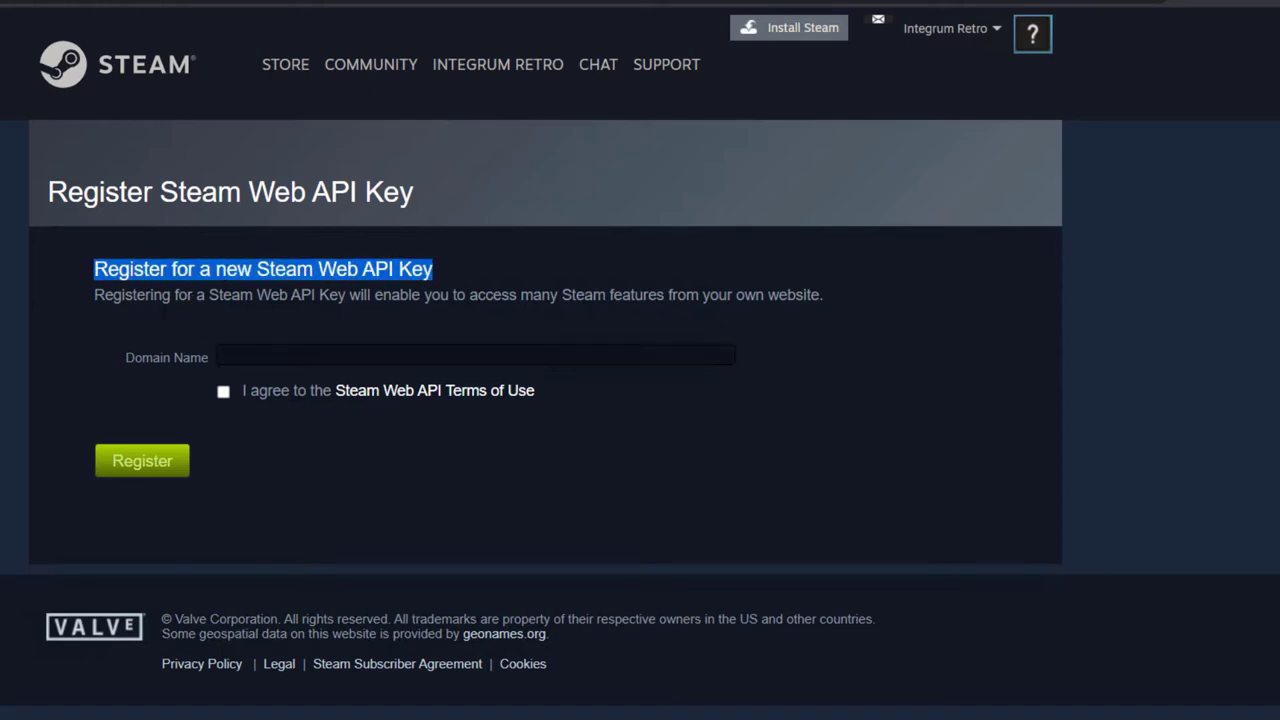
Register a new Steam Web API key with the domain name gmail.com, agreeing to the terms of use.
{"action": "left_click", "coordinate": [220, 355]}
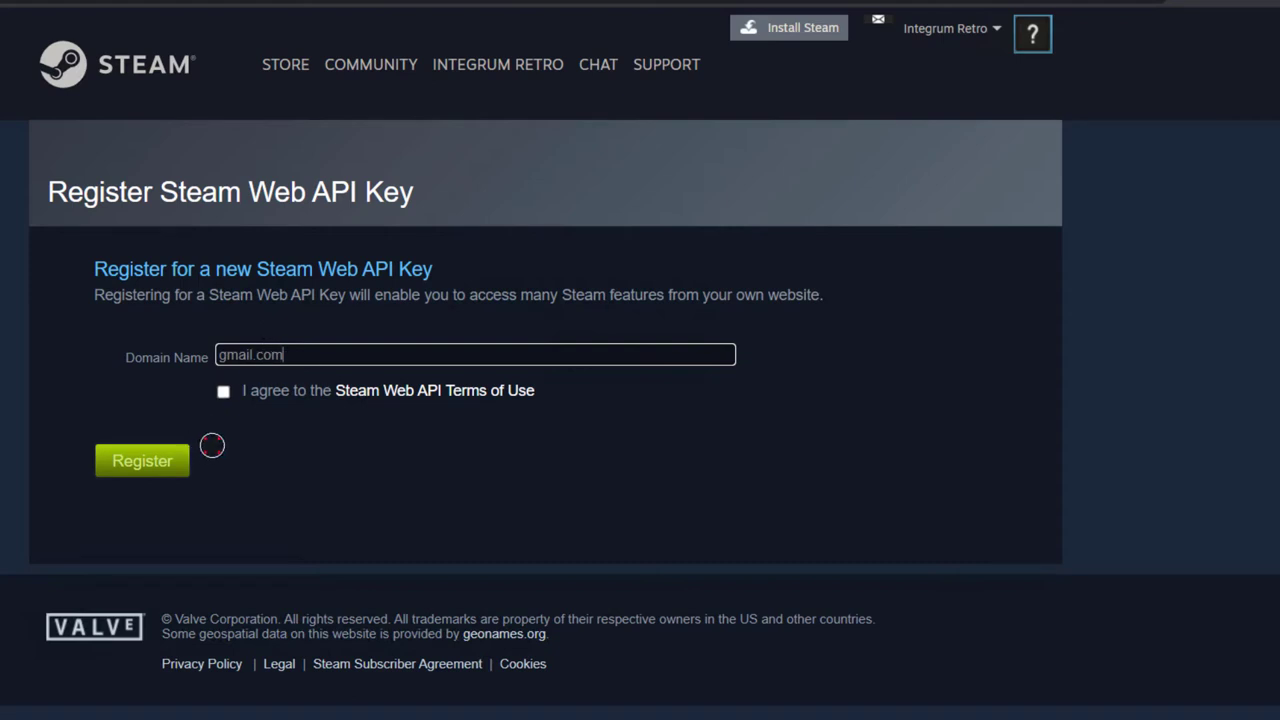
{"action": "left_click", "coordinate": [222, 392]}
{"action": "left_click", "coordinate": [222, 392]}
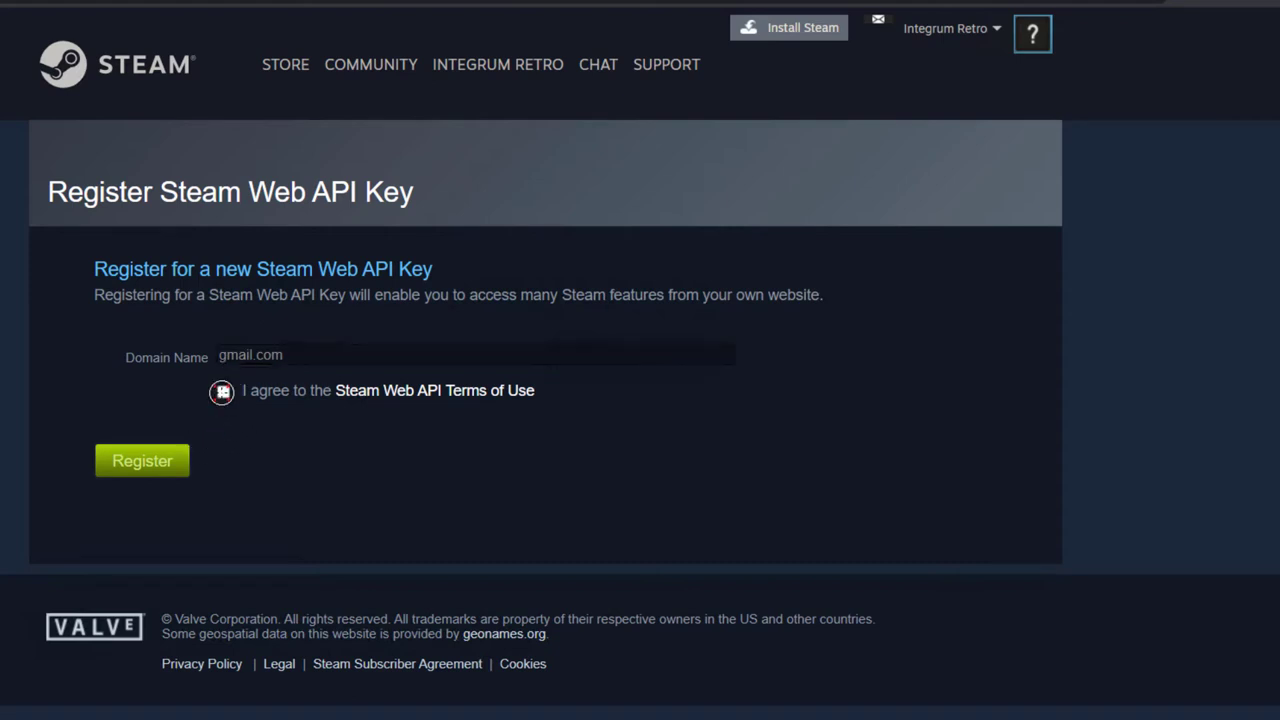
{"action": "left_click", "coordinate": [130, 464]}
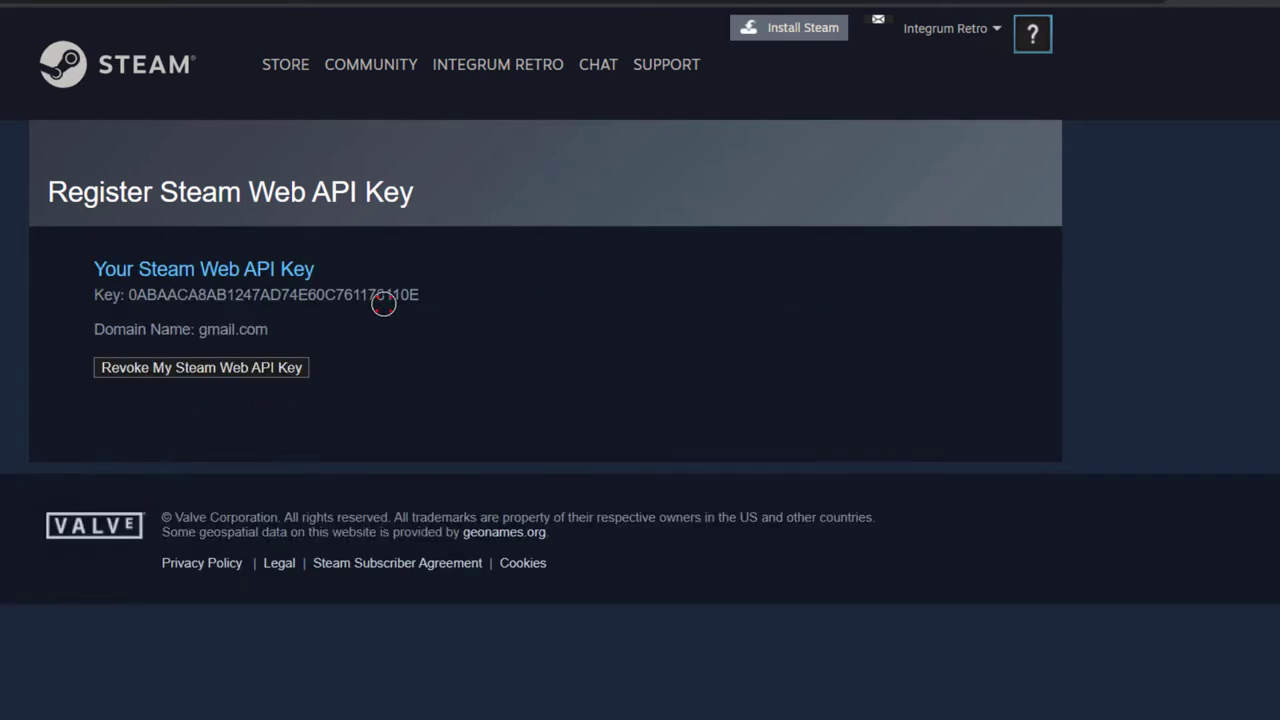
Copy the newly issued Steam Web API key and paste it into the API key field of the LaunchBox import wizard.
{"action": "left_click_drag", "start_coordinate": [420, 295], "coordinate": [128, 295]}
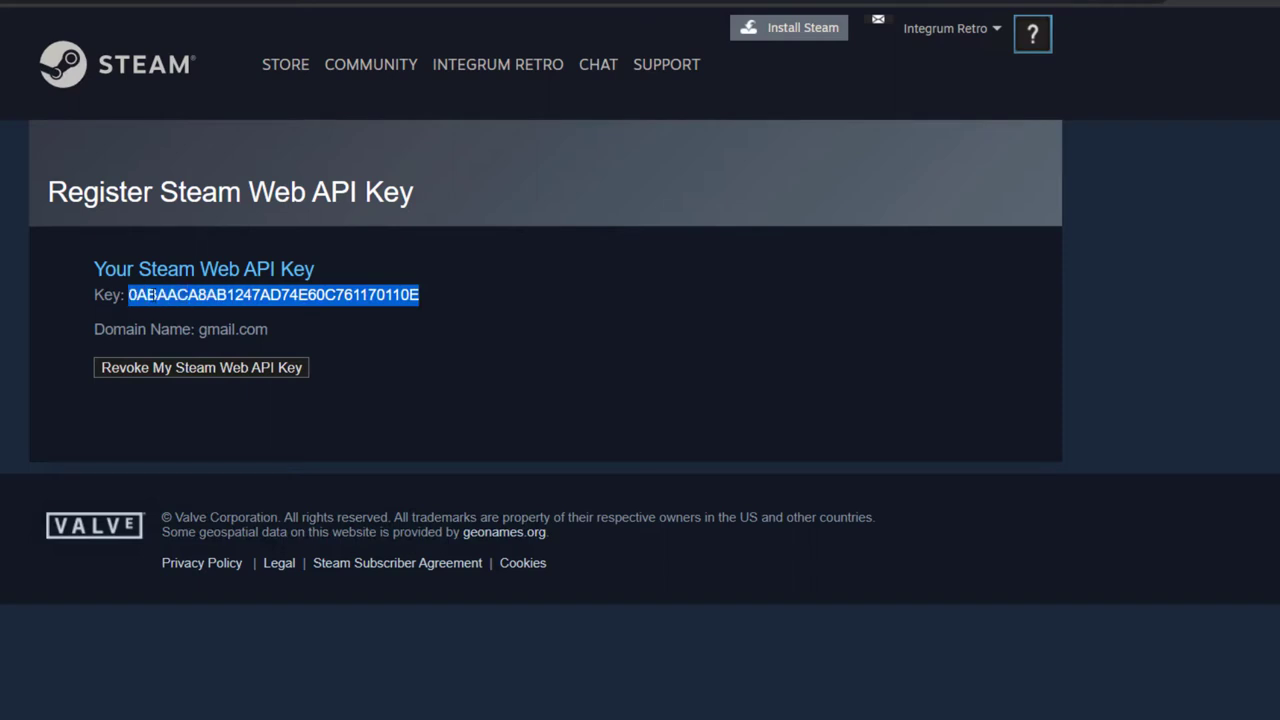
{"action": "right_click", "coordinate": [152, 297]}
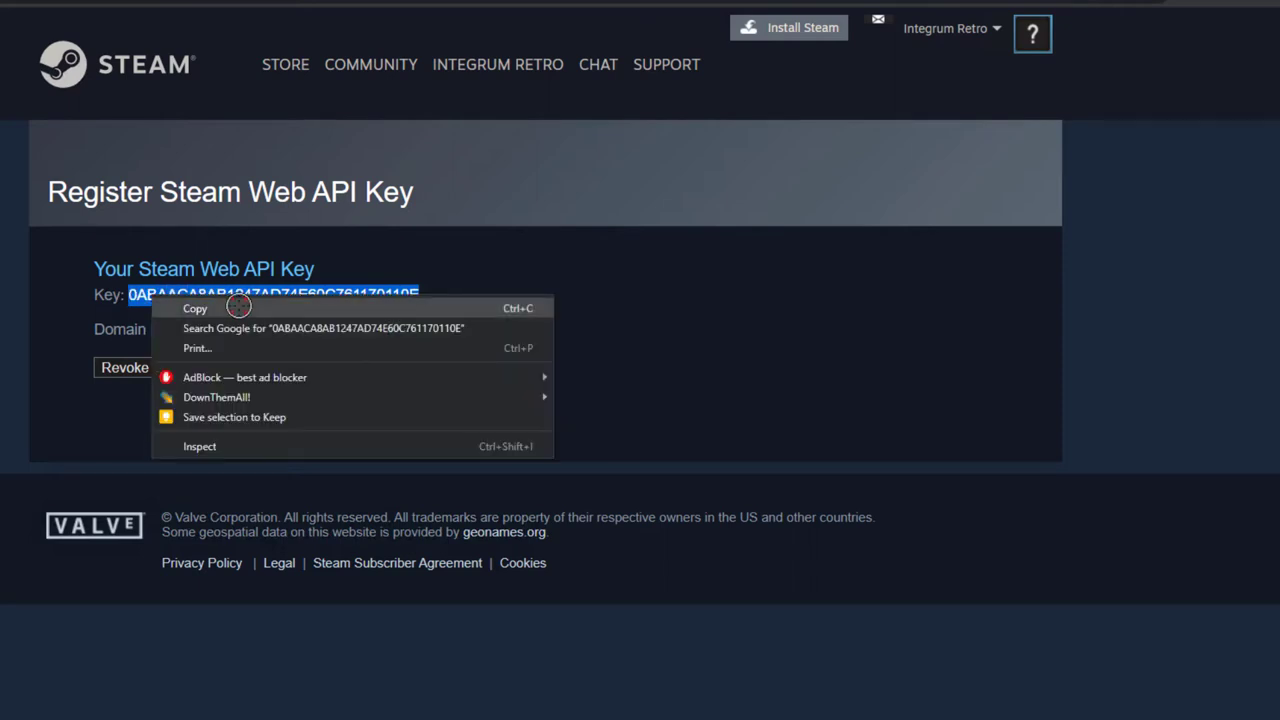
{"action": "left_click", "coordinate": [238, 307]}
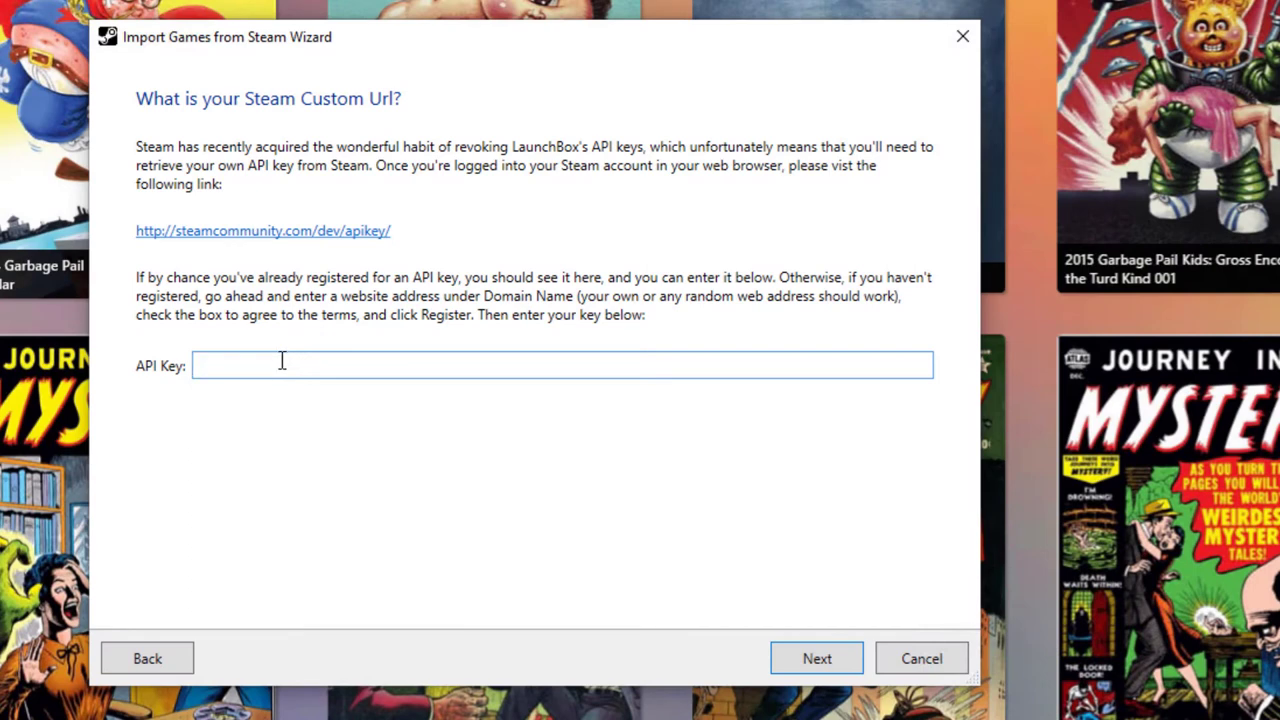
{"action": "right_click", "coordinate": [281, 363]}
{"action": "left_click", "coordinate": [335, 425]}
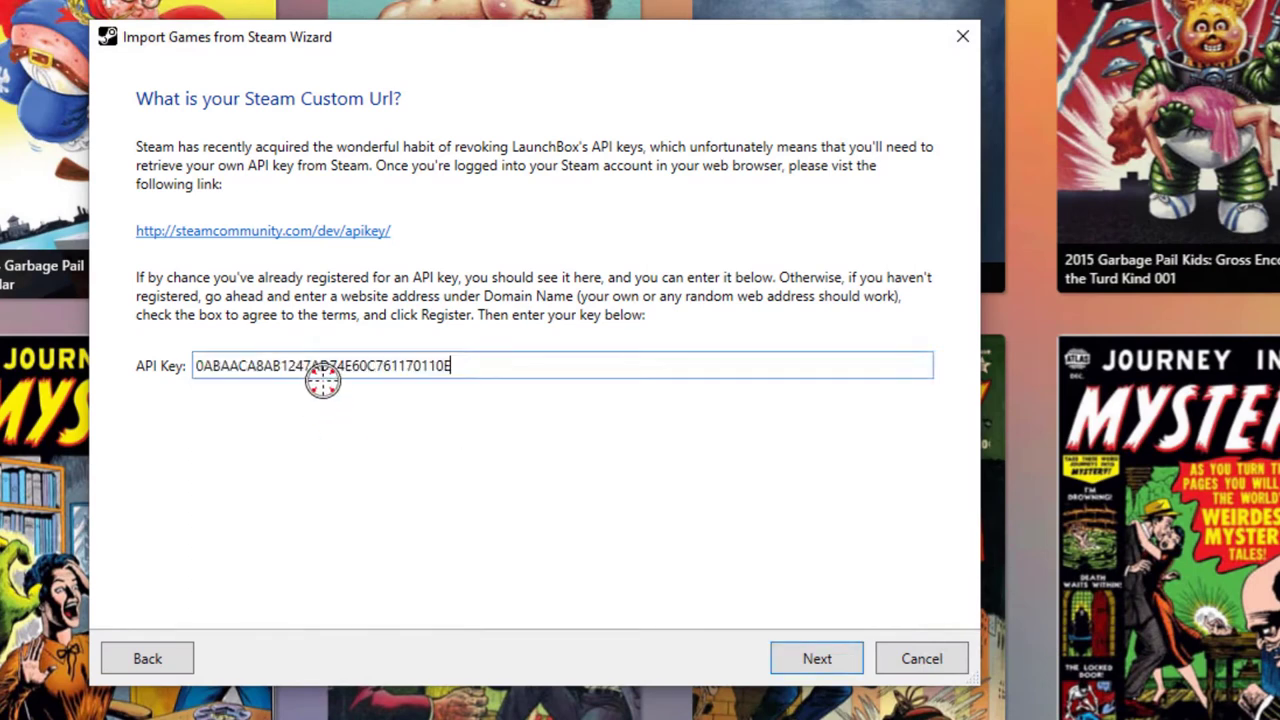
Continue past the API key page and enter Steam as the platform for the imported games.
{"action": "left_click", "coordinate": [814, 659]}
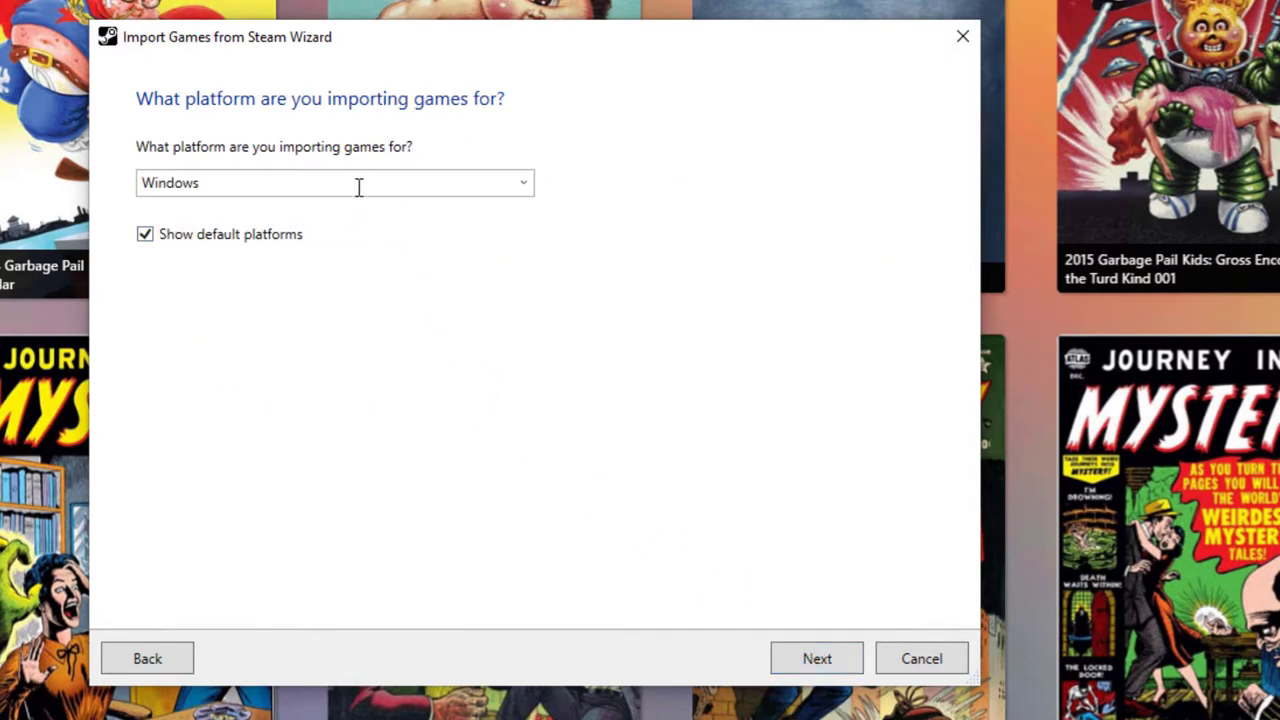
{"action": "left_click", "coordinate": [514, 182]}
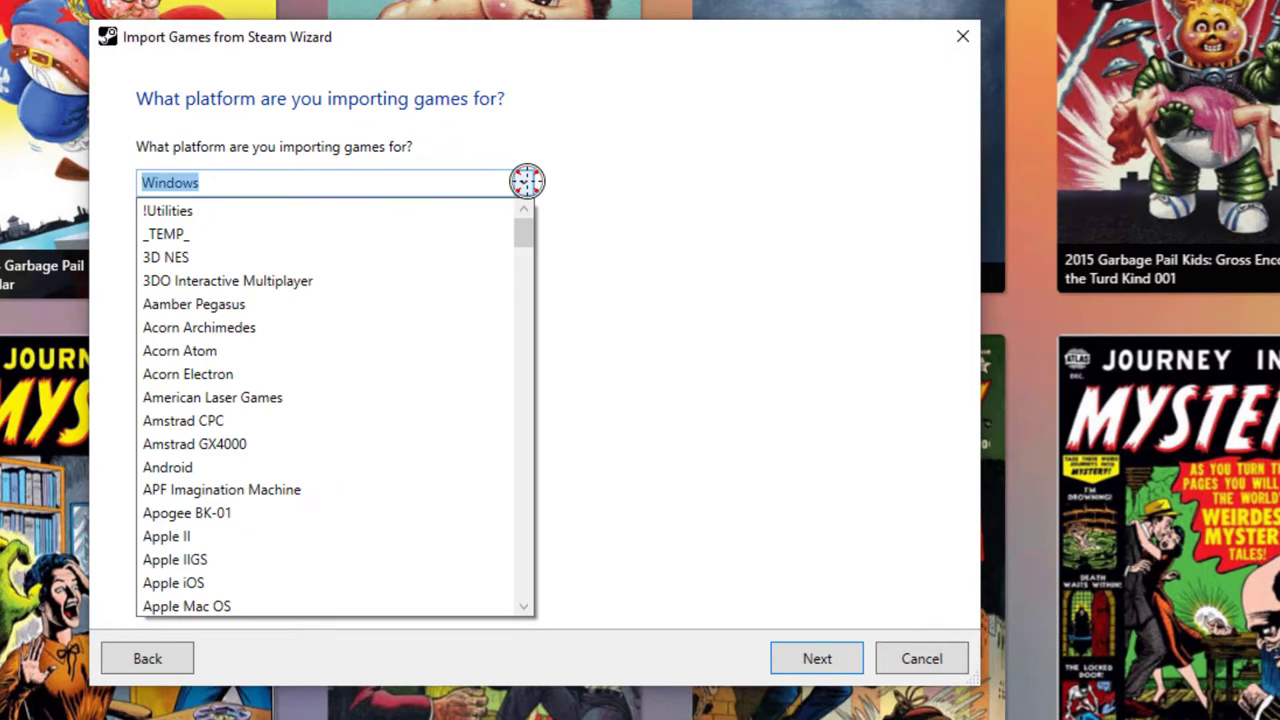
{"action": "scroll", "coordinate": [448, 395], "scroll_direction": "down", "scroll_amount": 13}
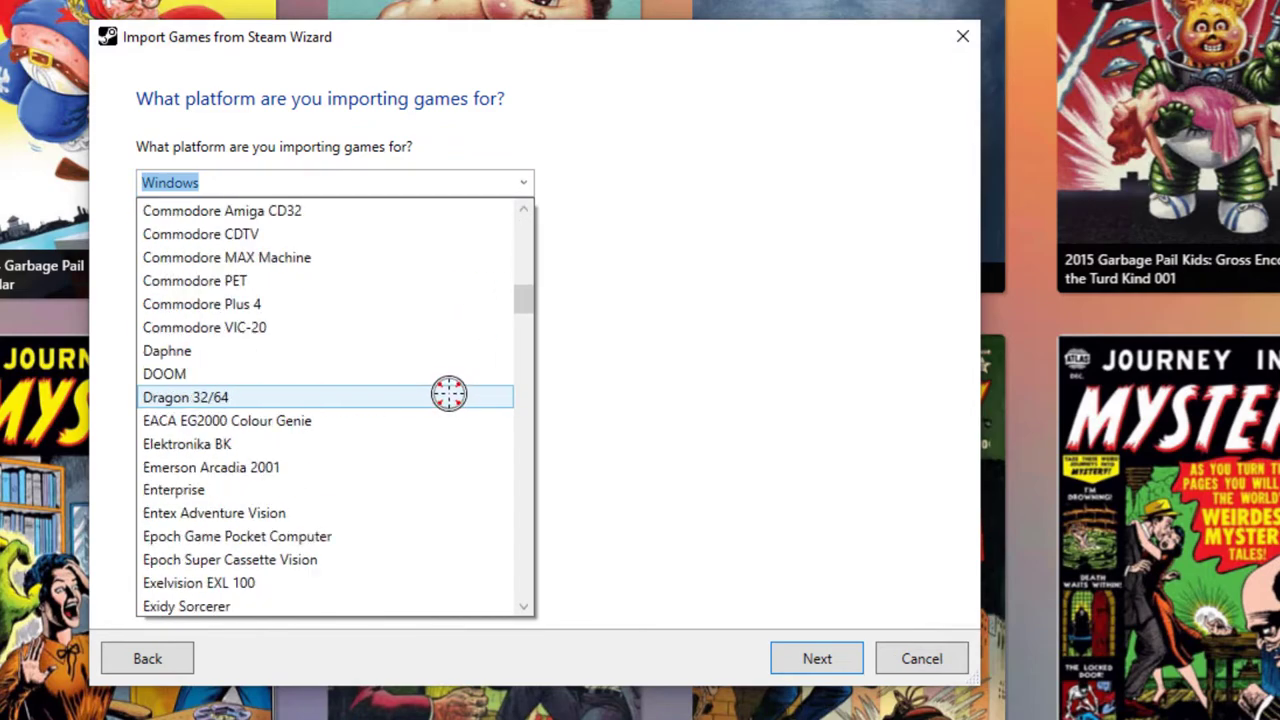
{"action": "scroll", "coordinate": [448, 393], "scroll_direction": "down", "scroll_amount": 6}
{"action": "scroll", "coordinate": [455, 380], "scroll_direction": "up", "scroll_amount": 14}
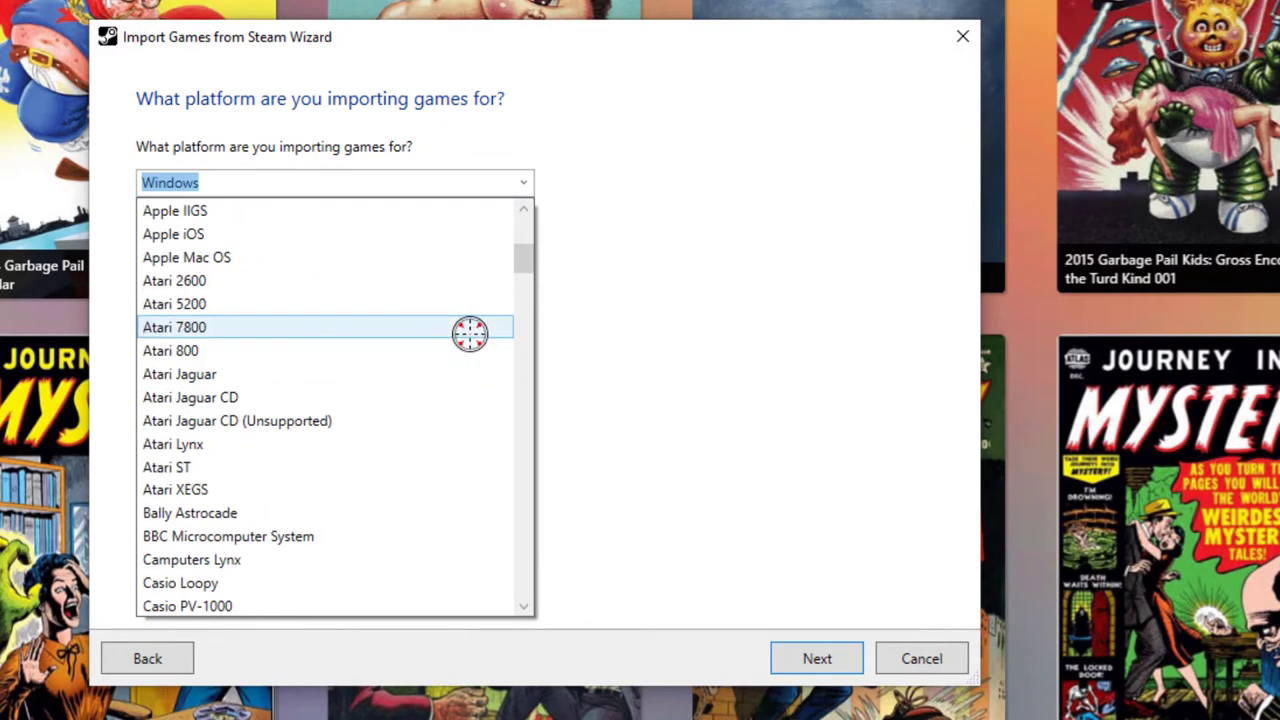
{"action": "scroll", "coordinate": [480, 317], "scroll_direction": "up", "scroll_amount": 5}
{"action": "left_click", "coordinate": [677, 177]}
{"action": "left_click", "coordinate": [262, 177]}
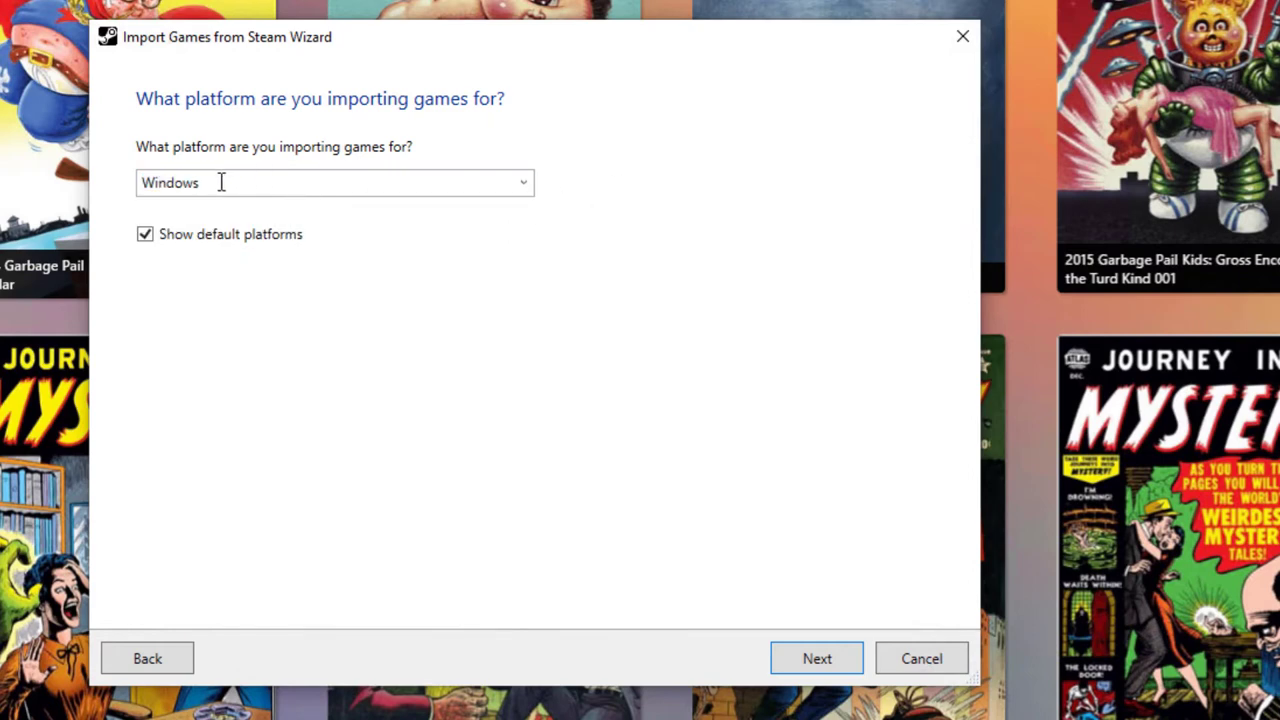
{"action": "double_click", "coordinate": [215, 184]}
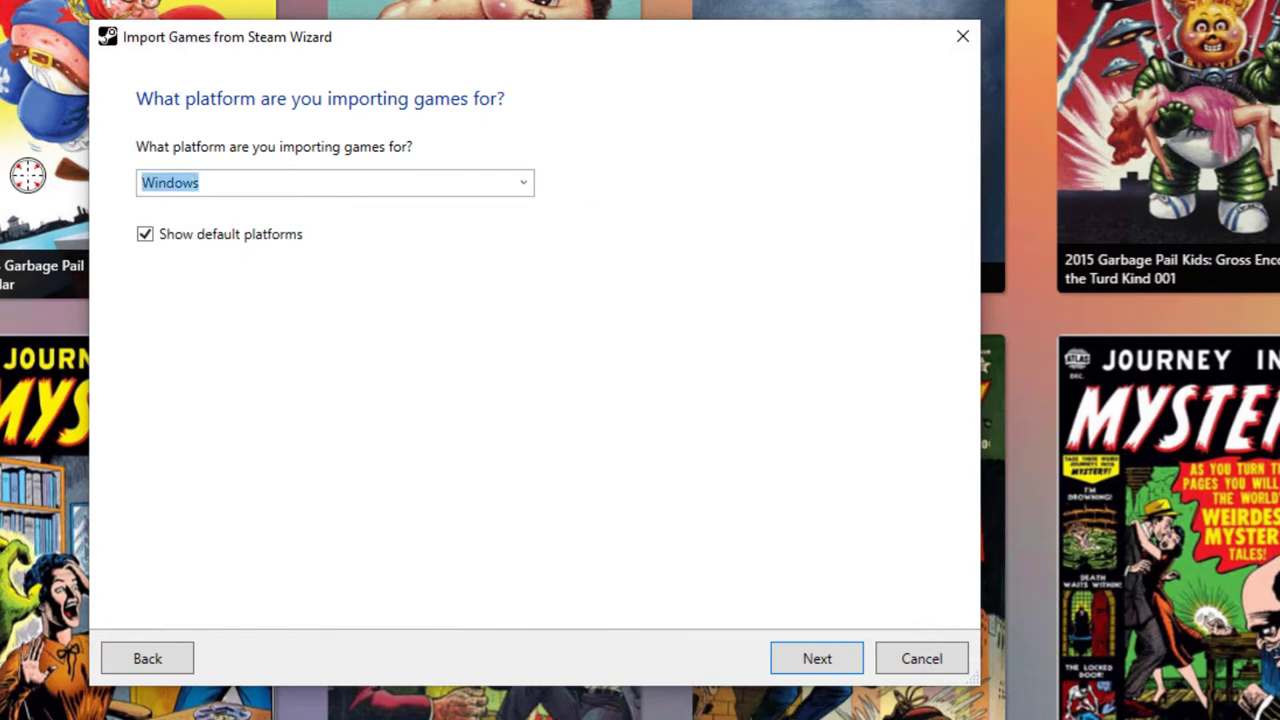
{"action": "type", "text": "Steam"}
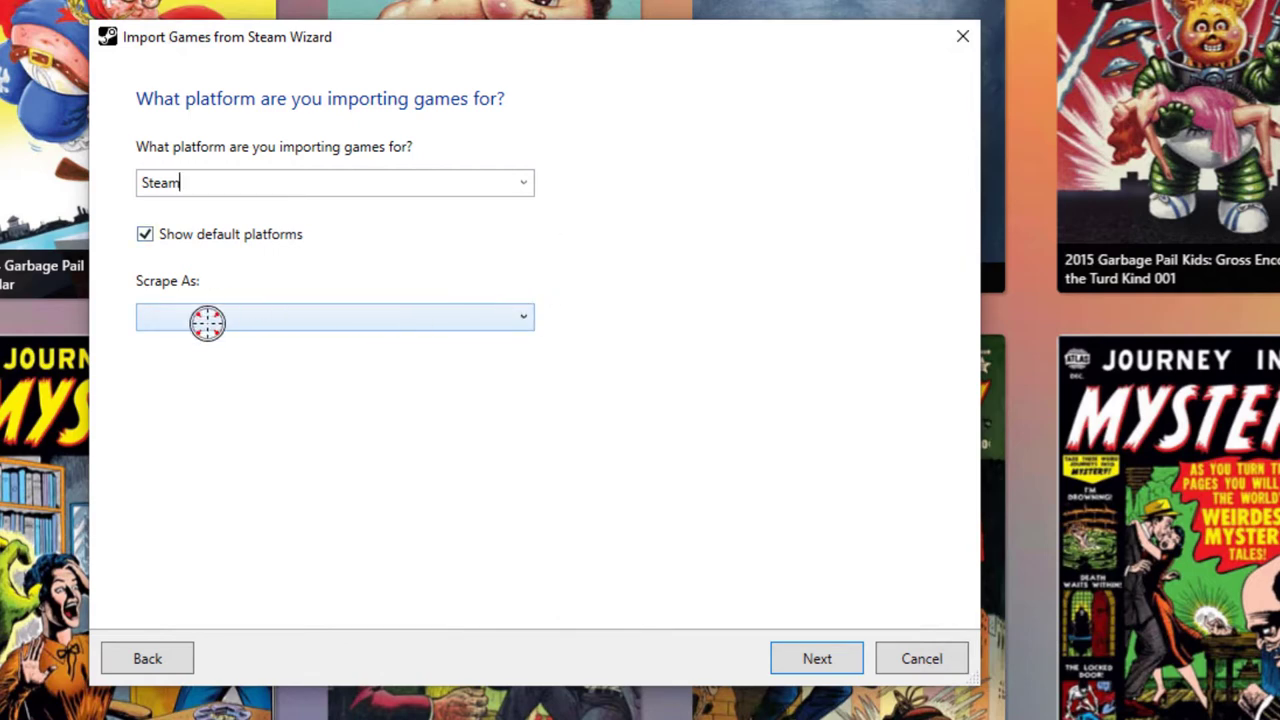
Set the Steam platform to scrape as Windows and continue through the metadata options to the image download choices.
{"action": "left_click", "coordinate": [522, 316]}
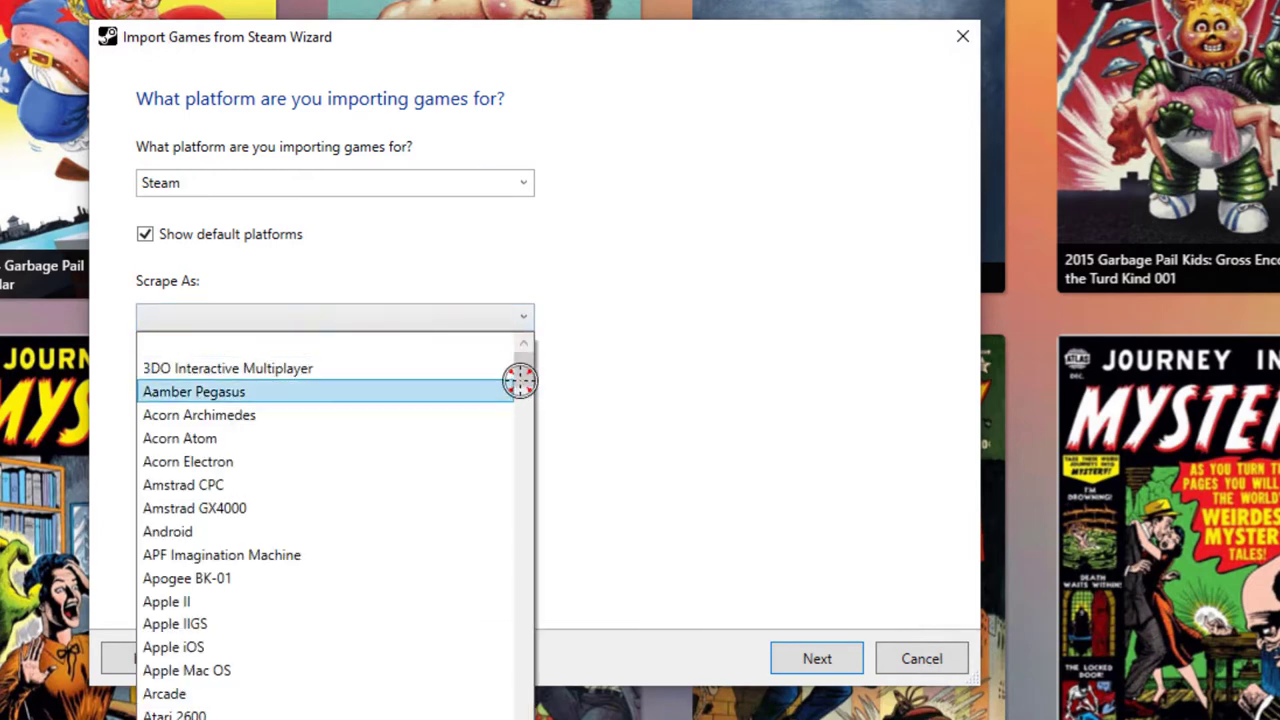
{"action": "left_click_drag", "start_coordinate": [521, 377], "coordinate": [523, 712]}
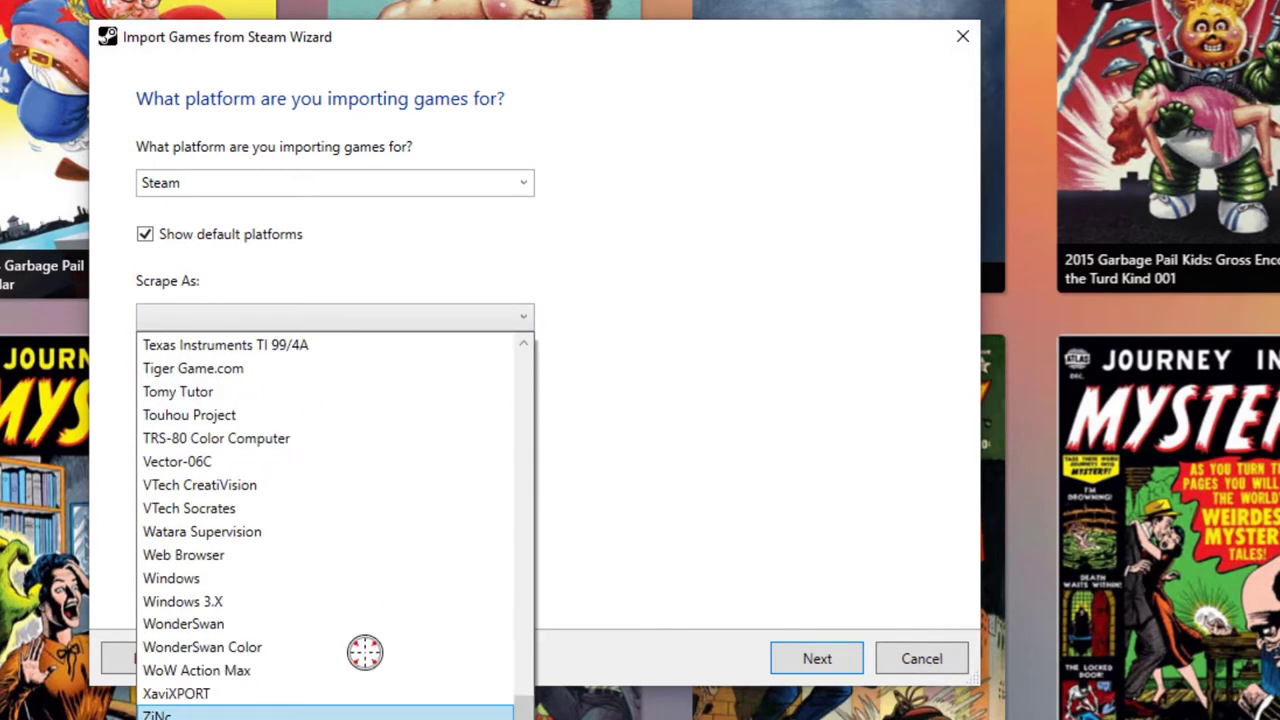
{"action": "left_click", "coordinate": [251, 572]}
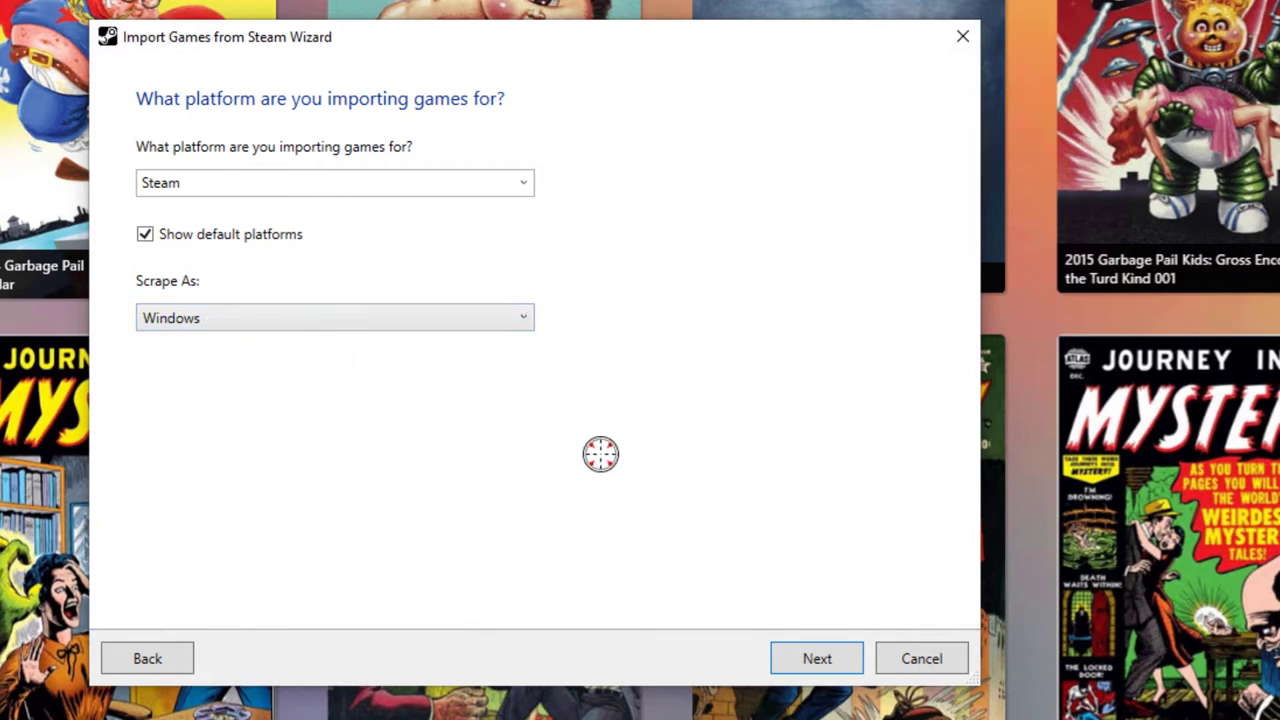
{"action": "left_click", "coordinate": [815, 655]}
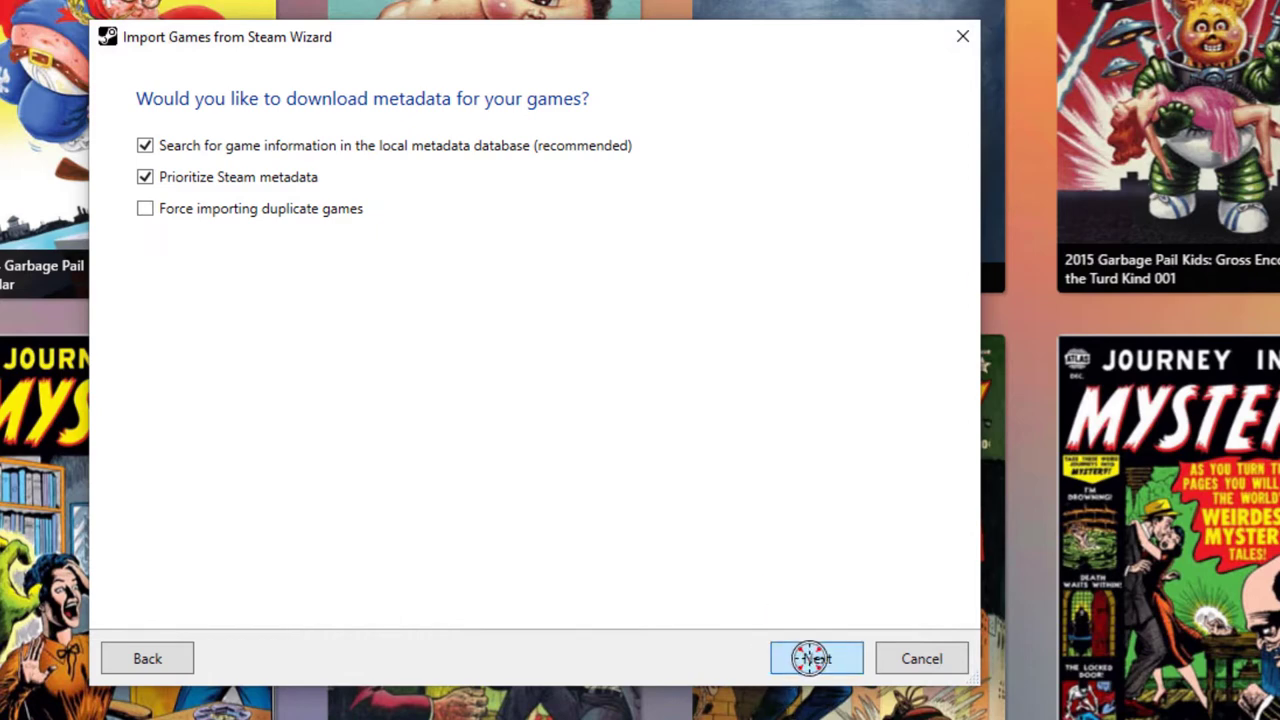
{"action": "left_click", "coordinate": [812, 658]}
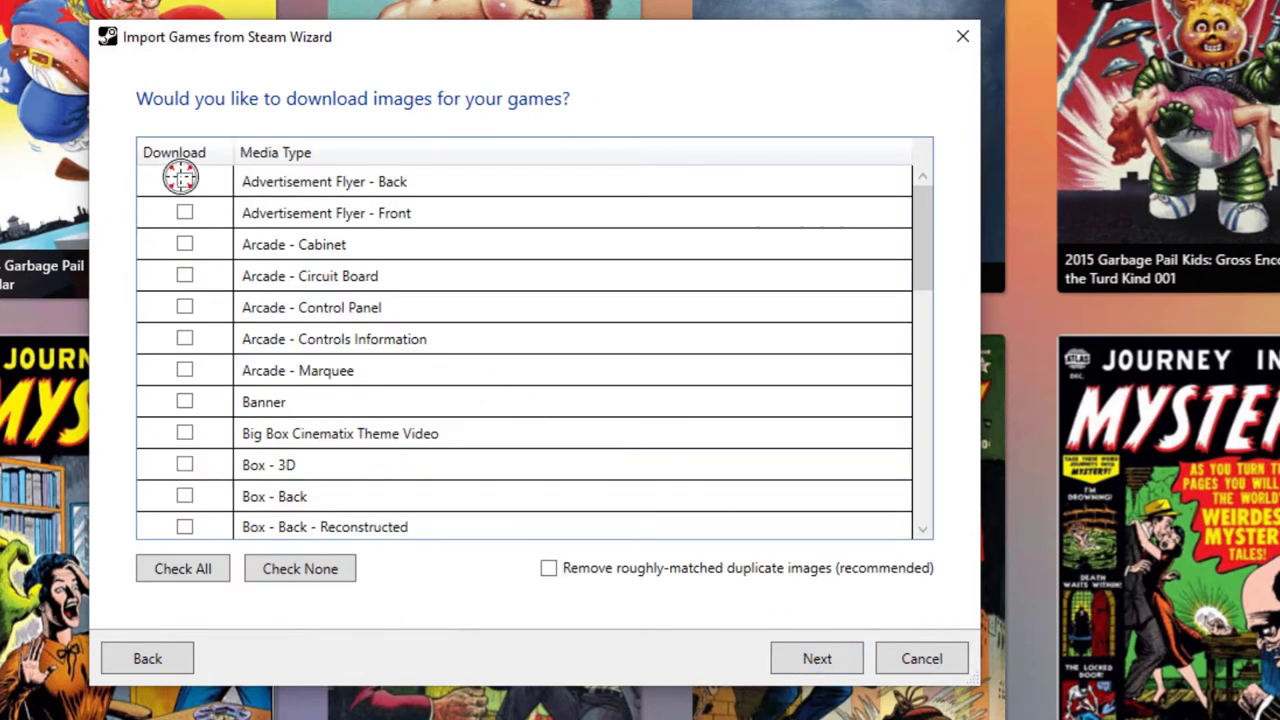
Choose every media type for image download and continue to the list of games ready to import.
{"action": "scroll", "coordinate": [240, 403], "scroll_direction": "down", "scroll_amount": 2}
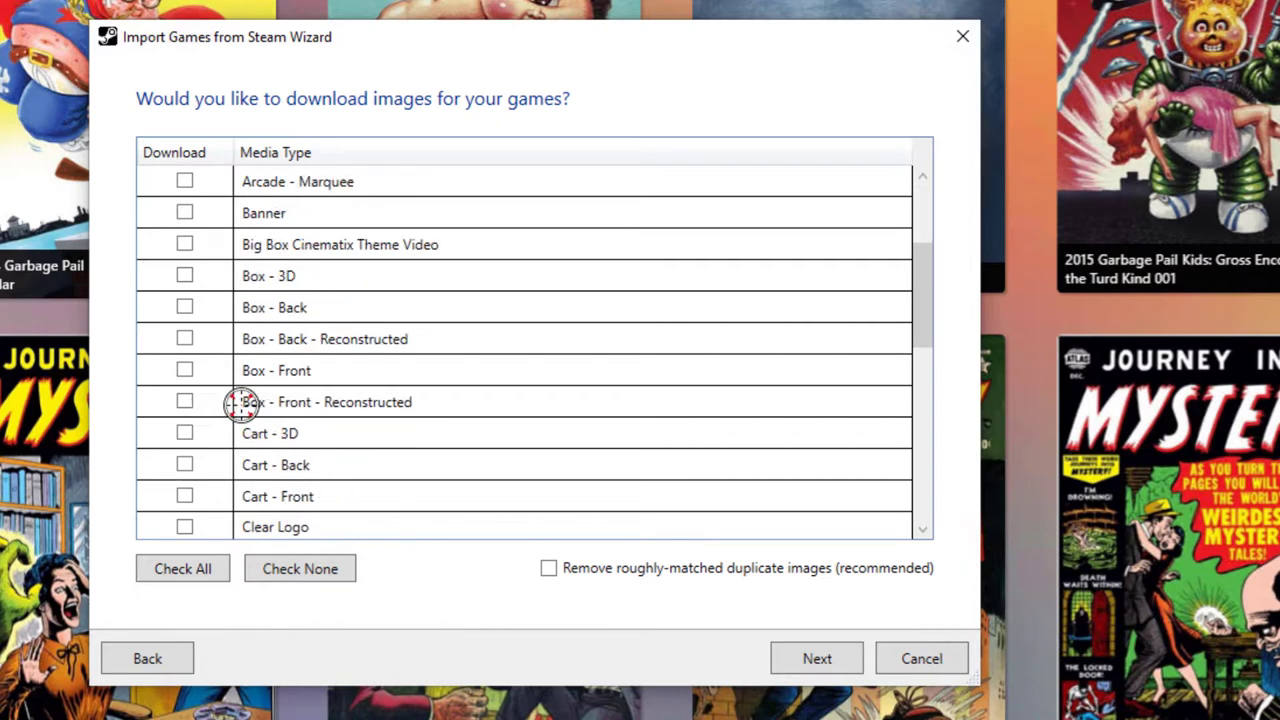
{"action": "scroll", "coordinate": [240, 403], "scroll_direction": "down", "scroll_amount": 5}
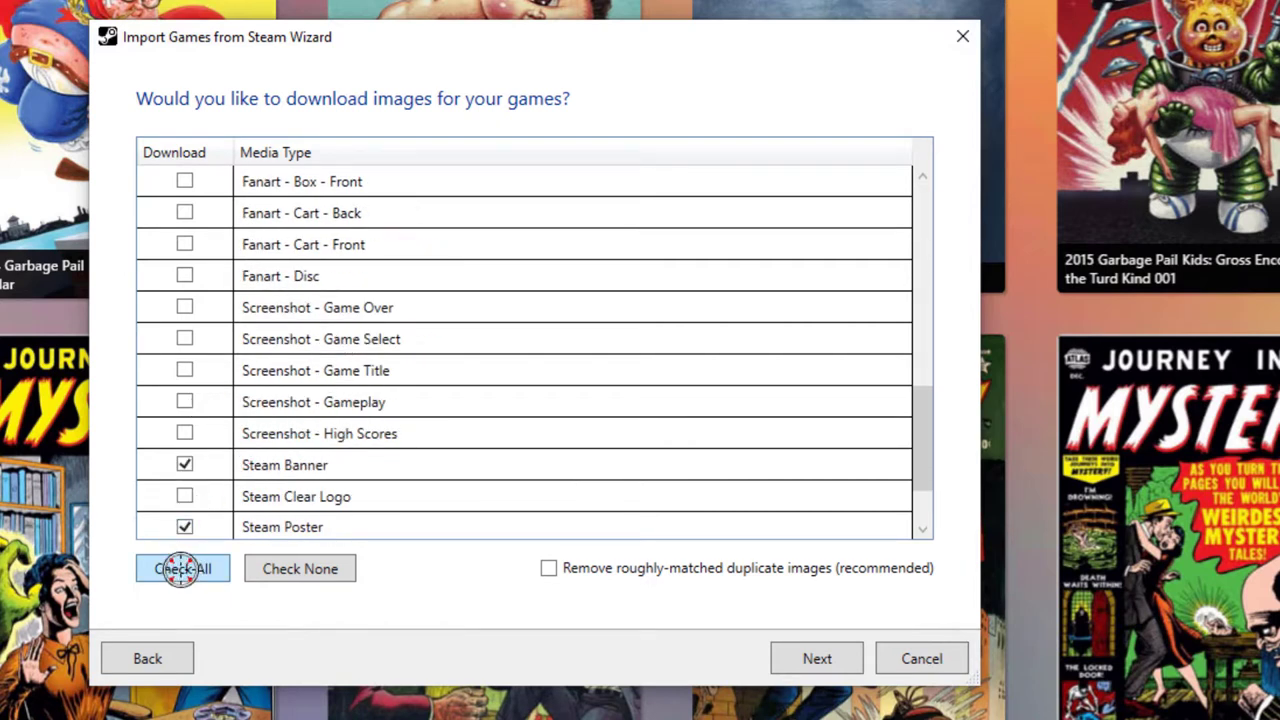
{"action": "left_click", "coordinate": [182, 568]}
{"action": "scroll", "coordinate": [414, 400], "scroll_direction": "up", "scroll_amount": 4}
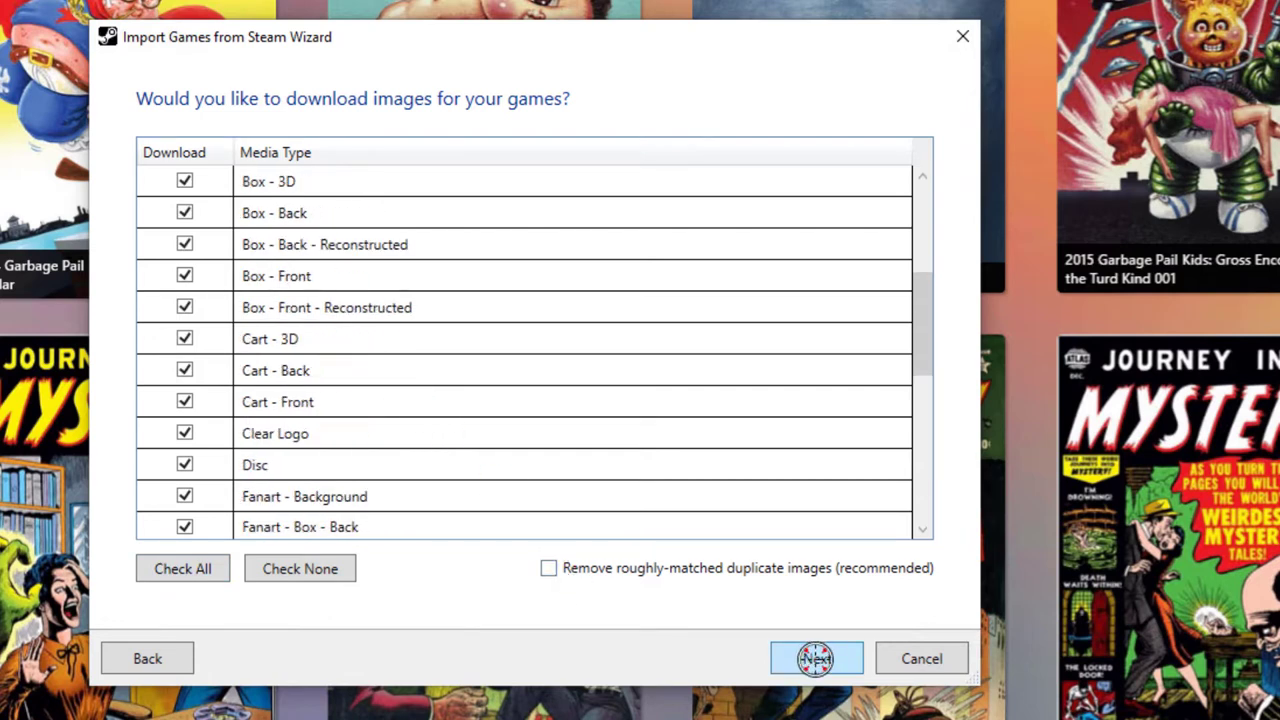
{"action": "scroll", "coordinate": [363, 406], "scroll_direction": "up", "scroll_amount": 3}
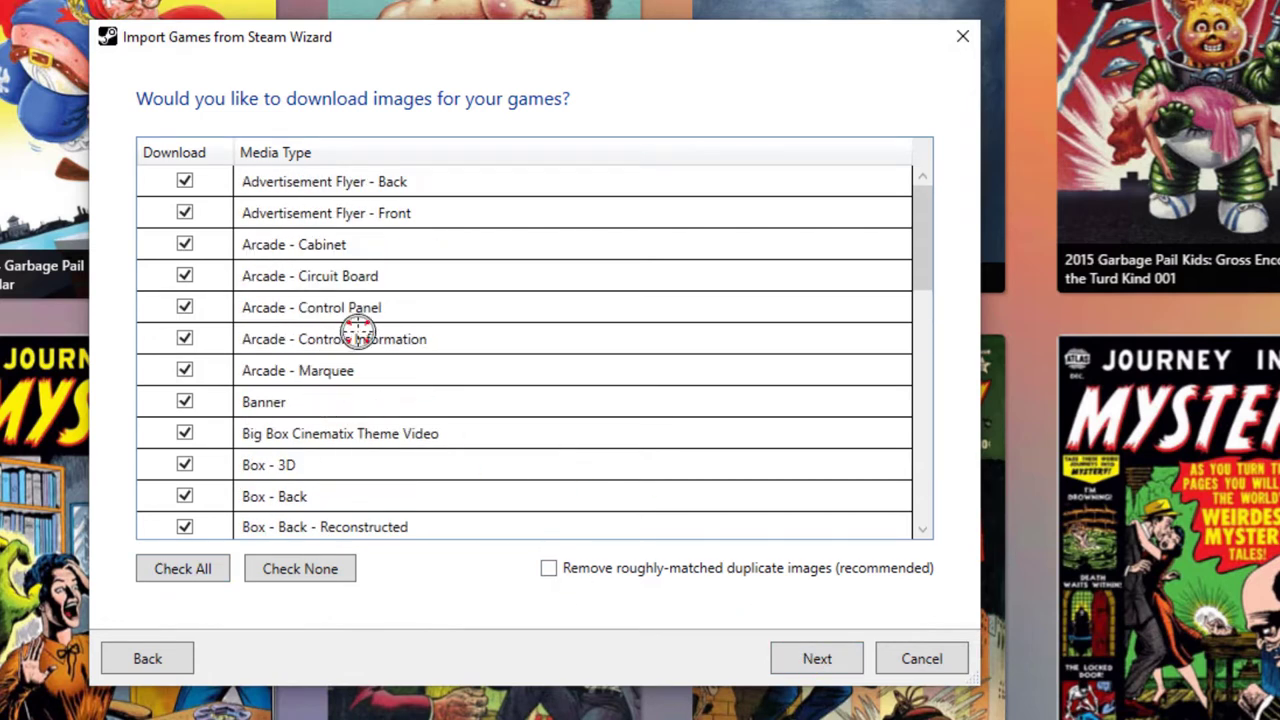
{"action": "scroll", "coordinate": [443, 306], "scroll_direction": "down", "scroll_amount": 3}
{"action": "scroll", "coordinate": [443, 306], "scroll_direction": "up", "scroll_amount": 3}
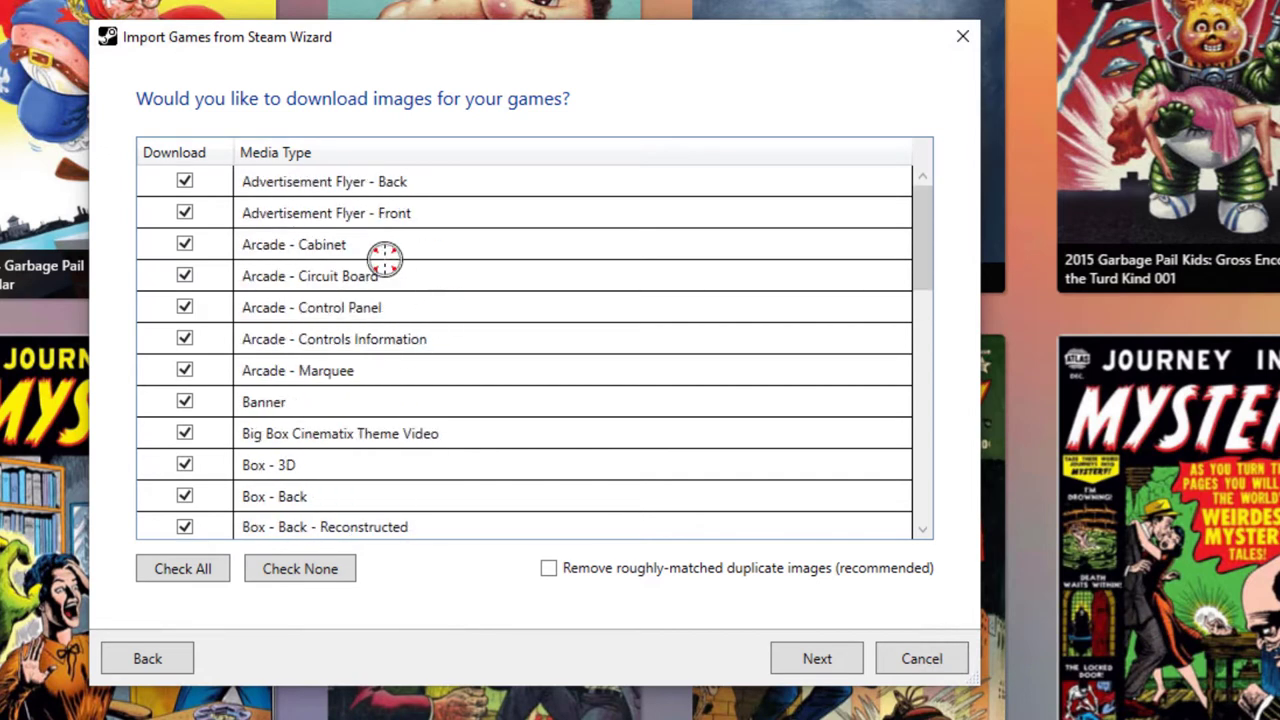
{"action": "left_click", "coordinate": [815, 658]}
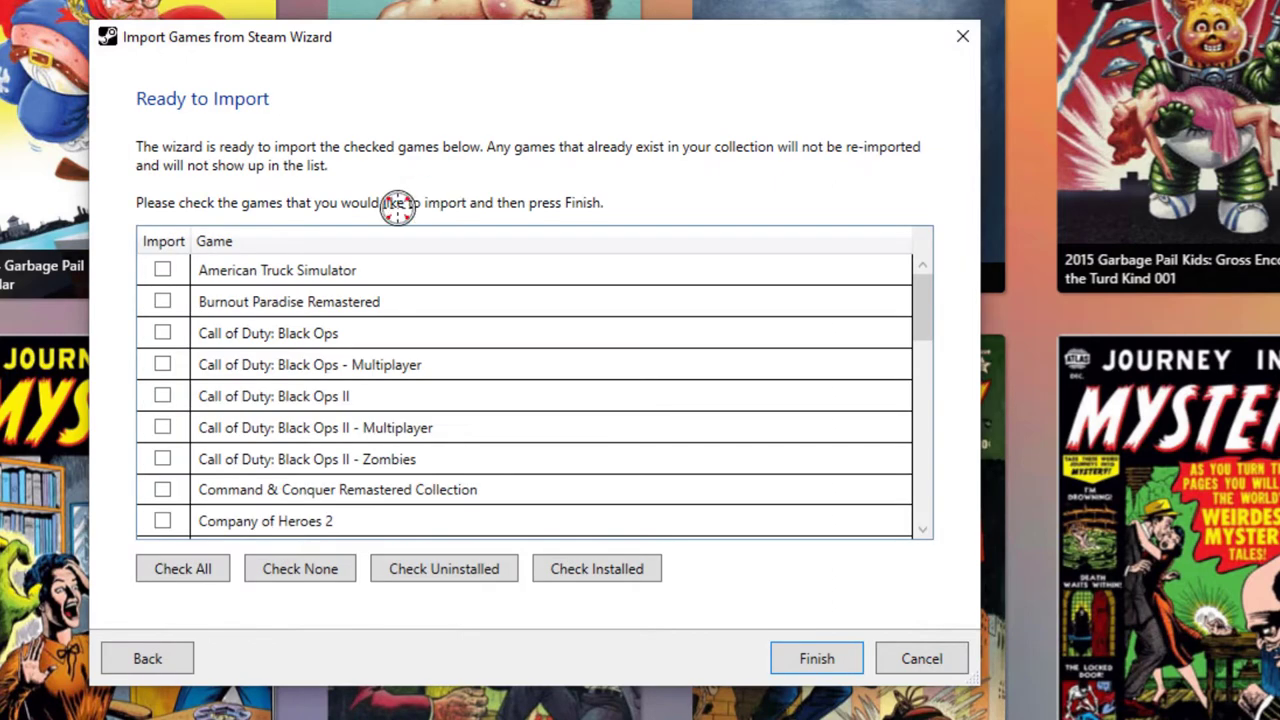
Select only Mortal Kombat 11 for import, finish the wizard and dismiss the completion message.
{"action": "scroll", "coordinate": [346, 337], "scroll_direction": "down", "scroll_amount": 2}
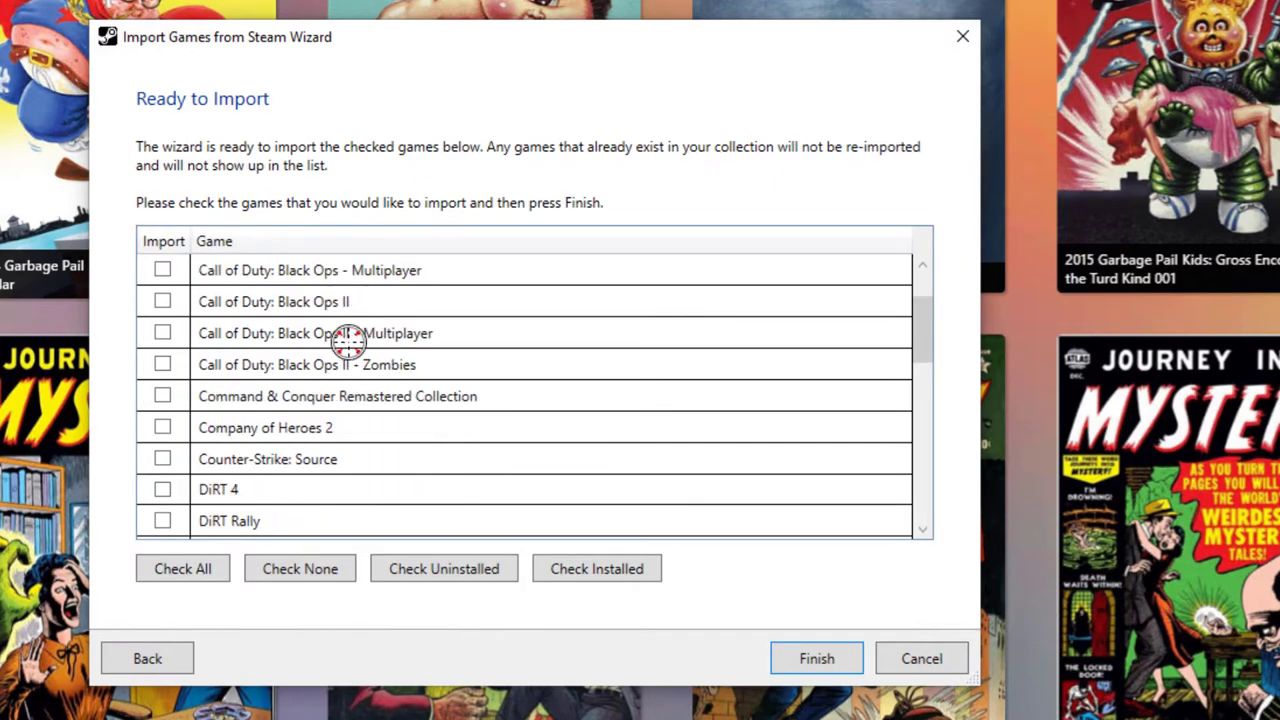
{"action": "scroll", "coordinate": [346, 337], "scroll_direction": "down", "scroll_amount": 3}
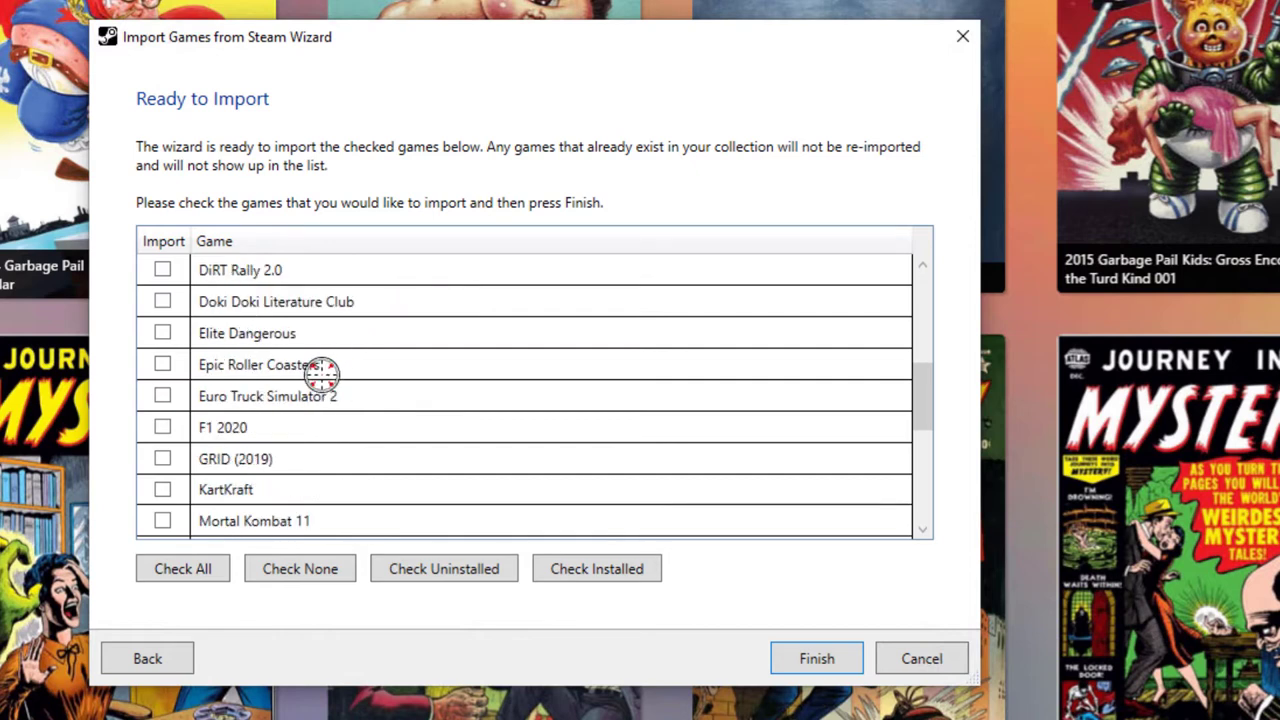
{"action": "left_click", "coordinate": [158, 488]}
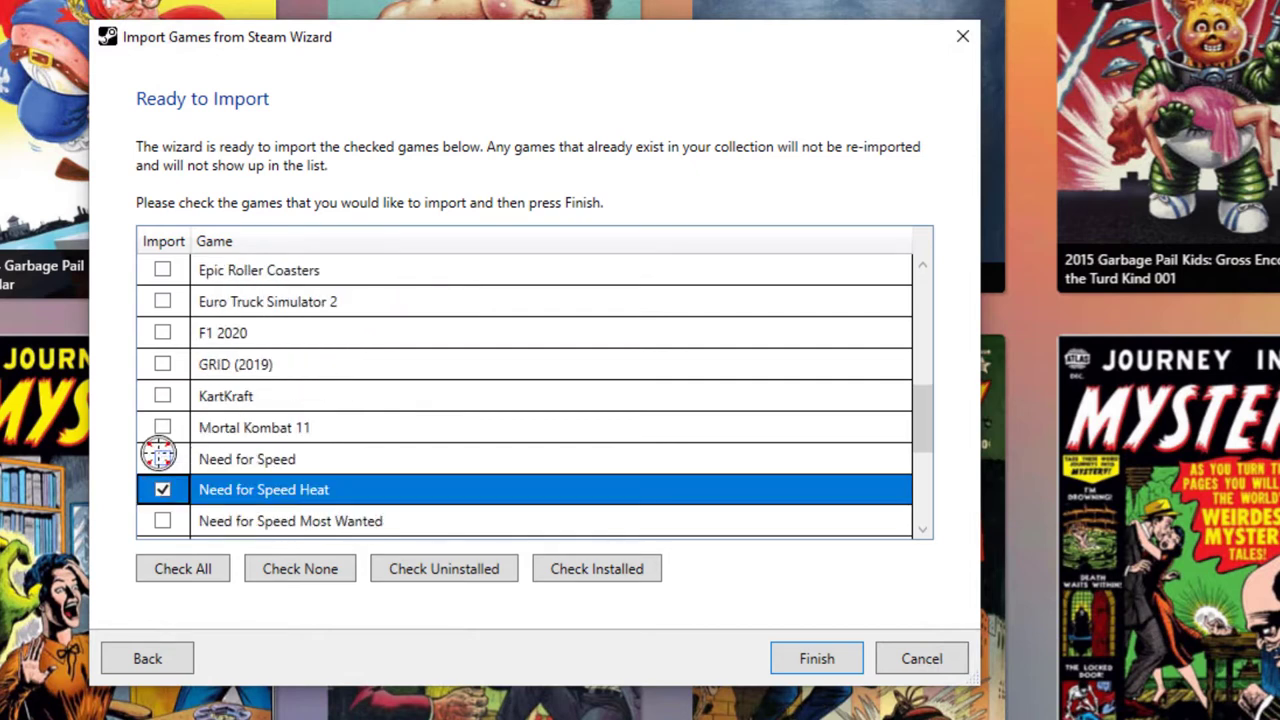
{"action": "left_click", "coordinate": [160, 458]}
{"action": "left_click", "coordinate": [162, 427]}
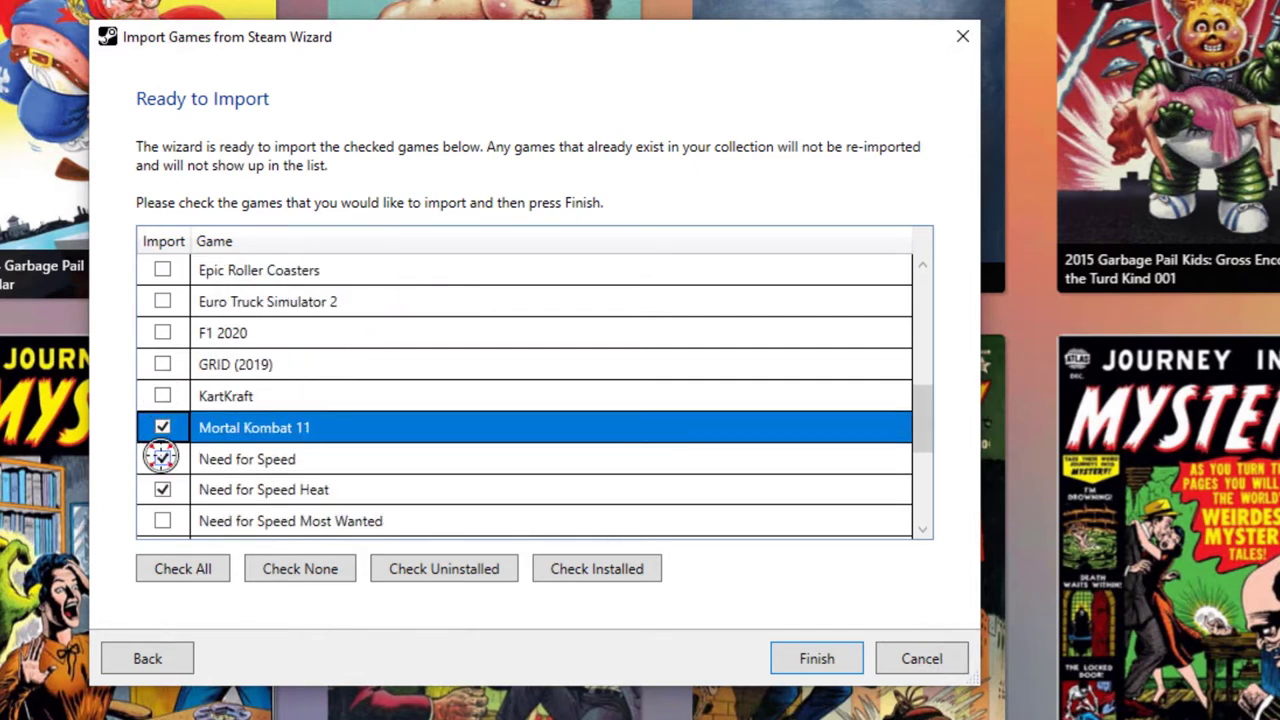
{"action": "left_click", "coordinate": [162, 459]}
{"action": "left_click", "coordinate": [162, 489]}
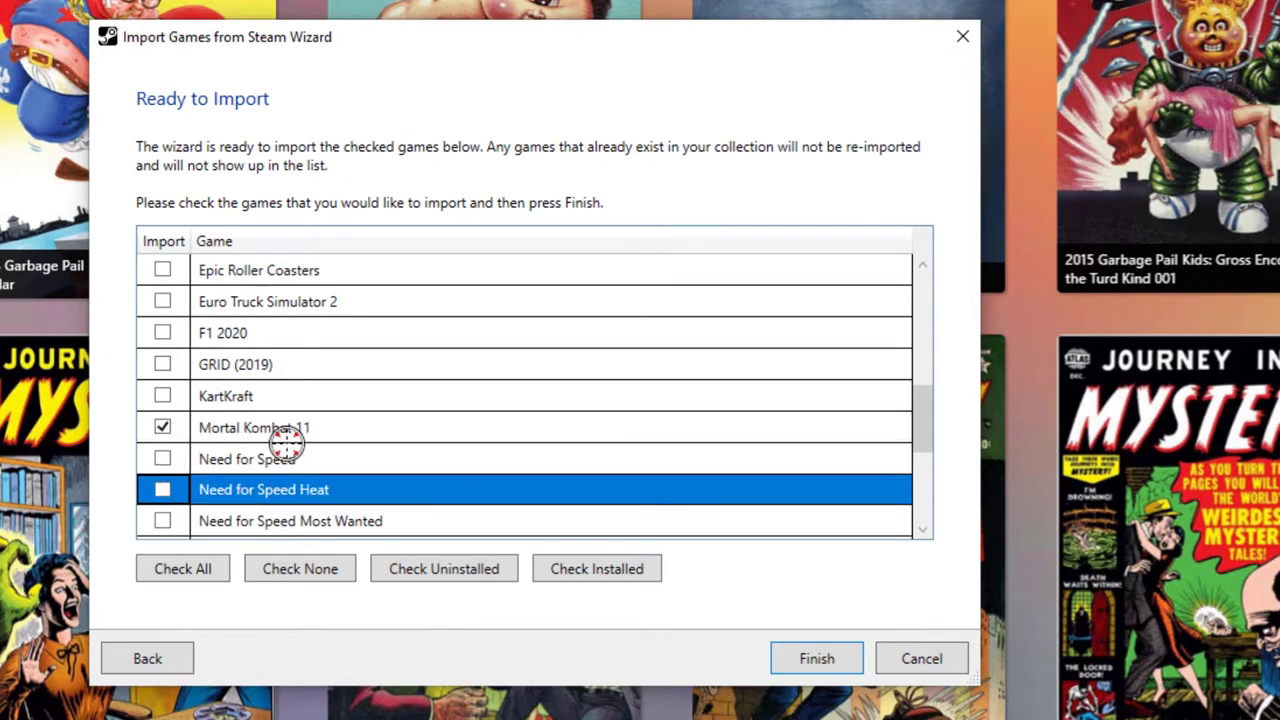
{"action": "scroll", "coordinate": [286, 443], "scroll_direction": "down", "scroll_amount": 1}
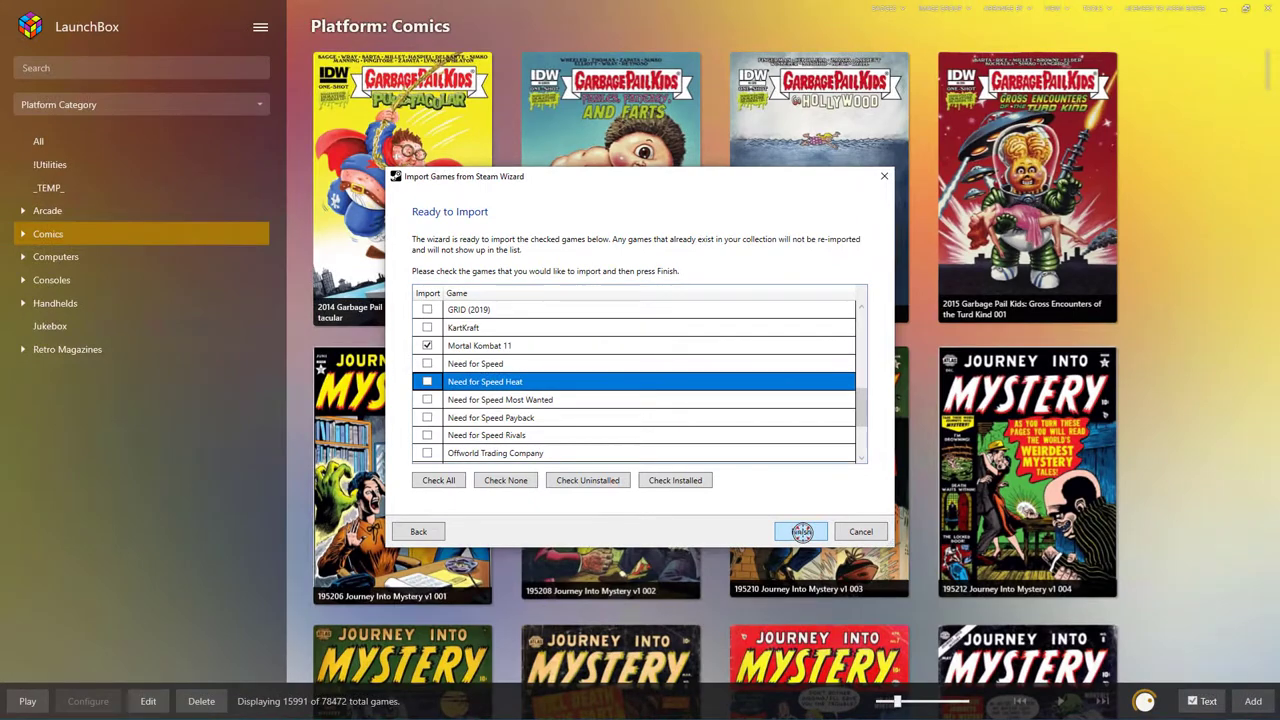
{"action": "left_click", "coordinate": [802, 532]}
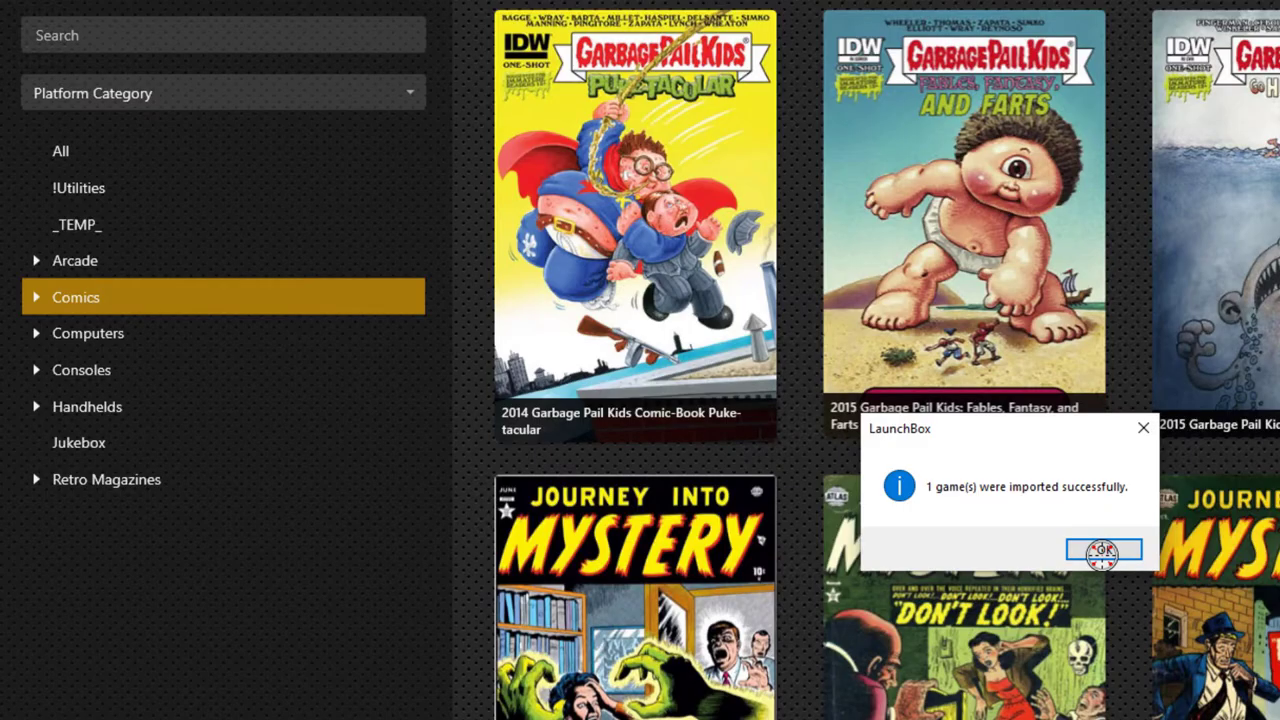
{"action": "left_click", "coordinate": [696, 393]}
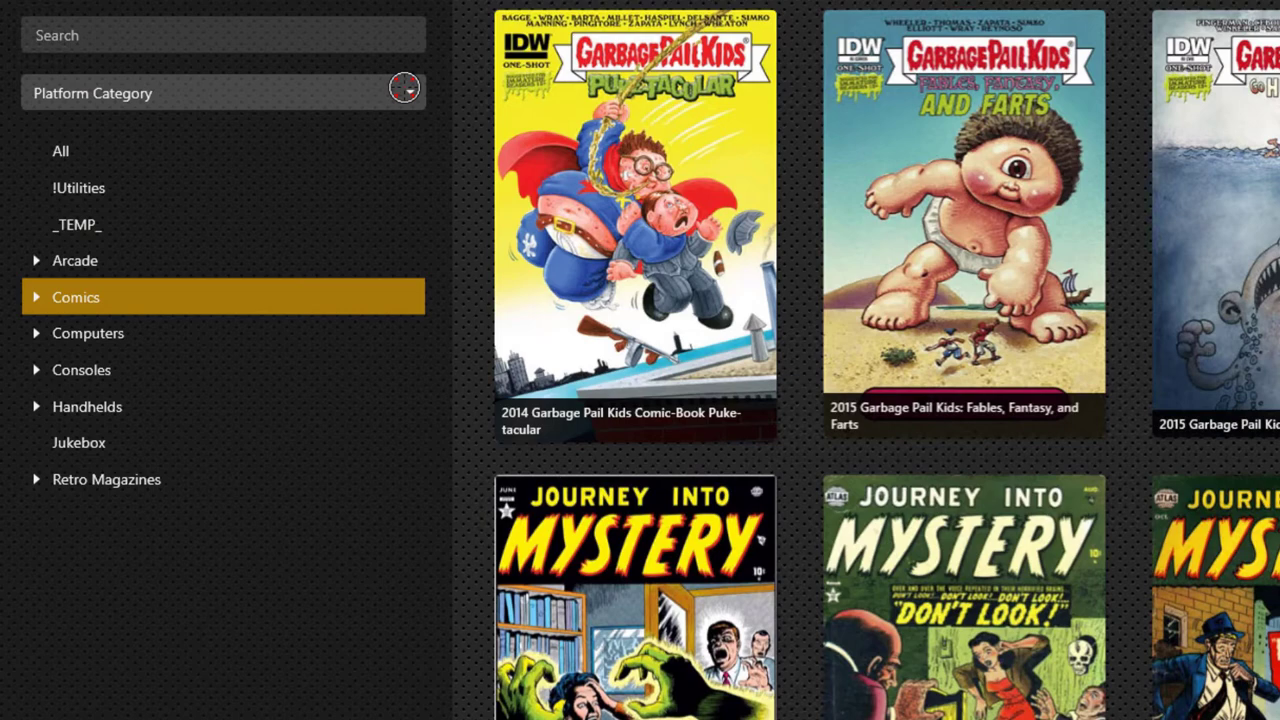
Switch the library's sidebar grouping from Platform Category to Platform.
{"action": "left_click", "coordinate": [404, 89]}
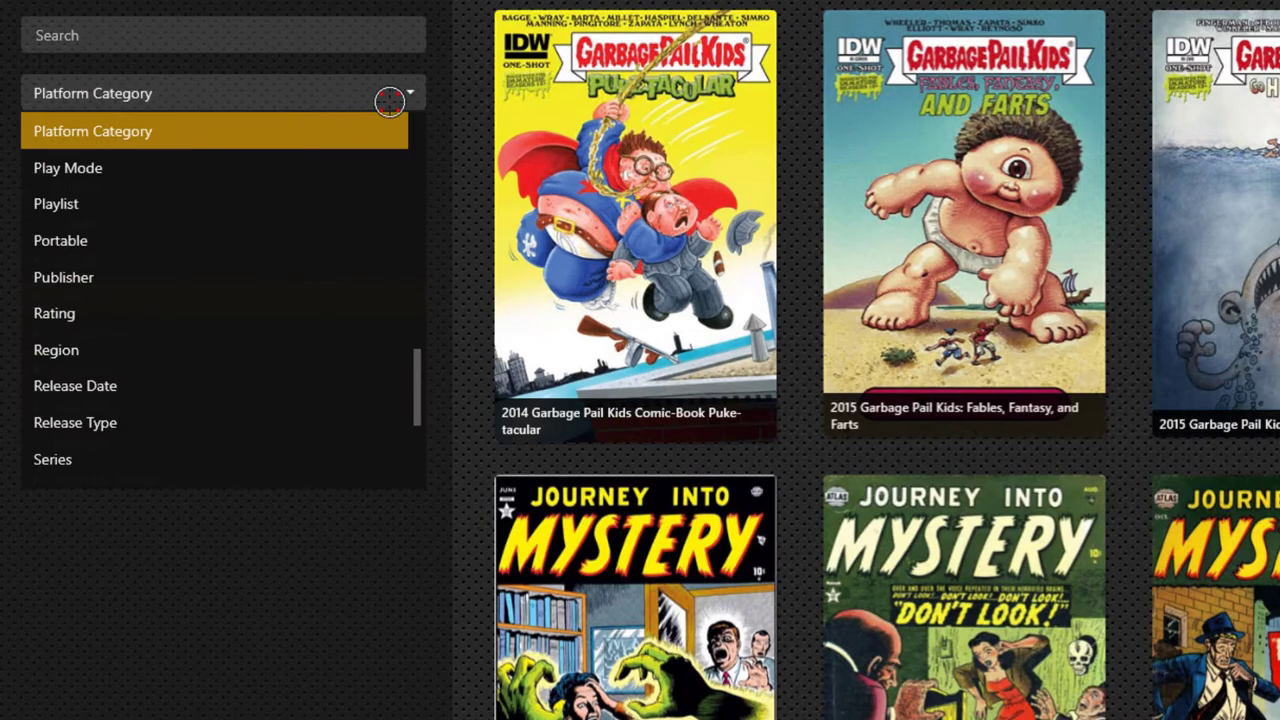
{"action": "scroll", "coordinate": [307, 183], "scroll_direction": "up", "scroll_amount": 1}
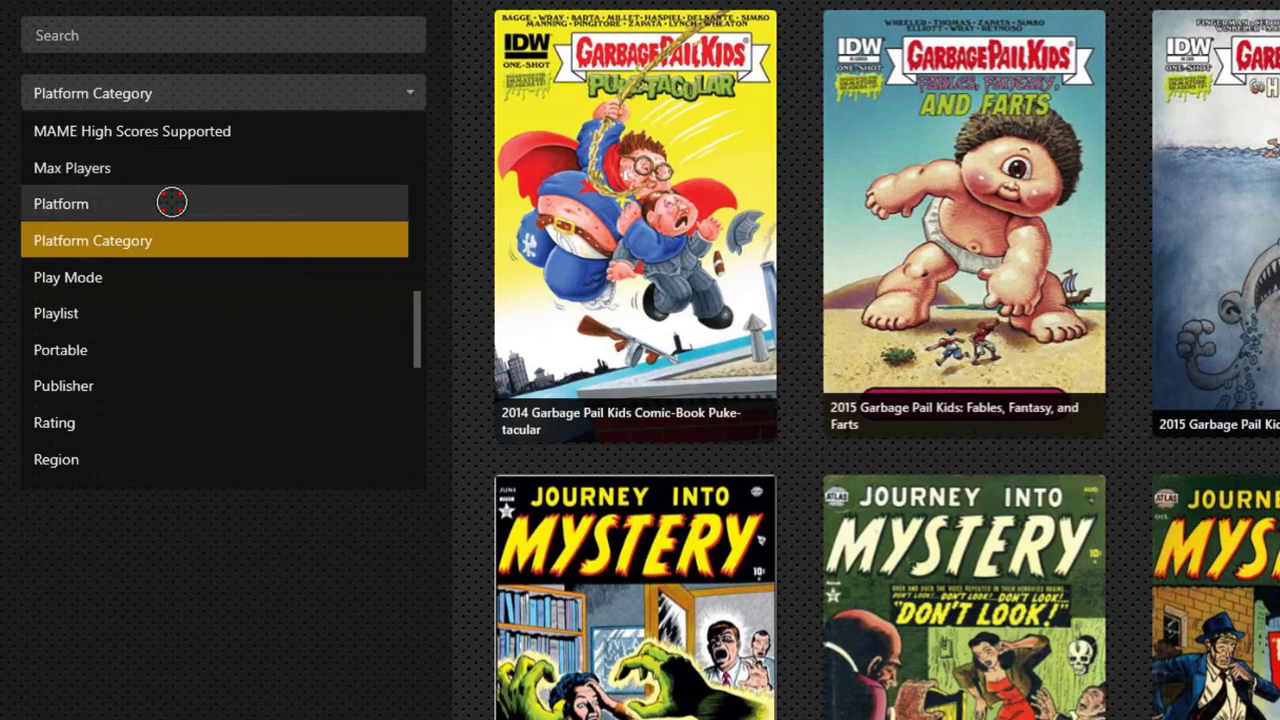
{"action": "left_click", "coordinate": [67, 200]}
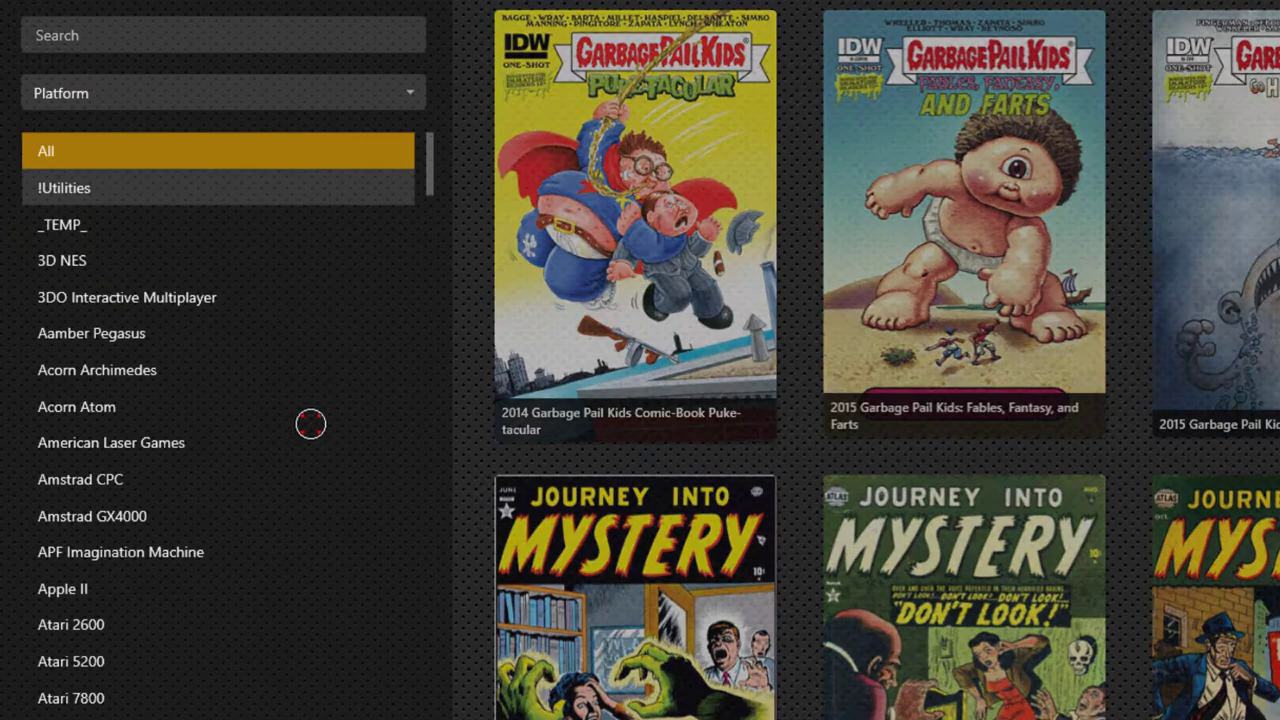
Find the Steam platform in the platform list and display its games.
{"action": "scroll", "coordinate": [280, 500], "scroll_direction": "down", "scroll_amount": 3}
{"action": "scroll", "coordinate": [286, 507], "scroll_direction": "down", "scroll_amount": 13}
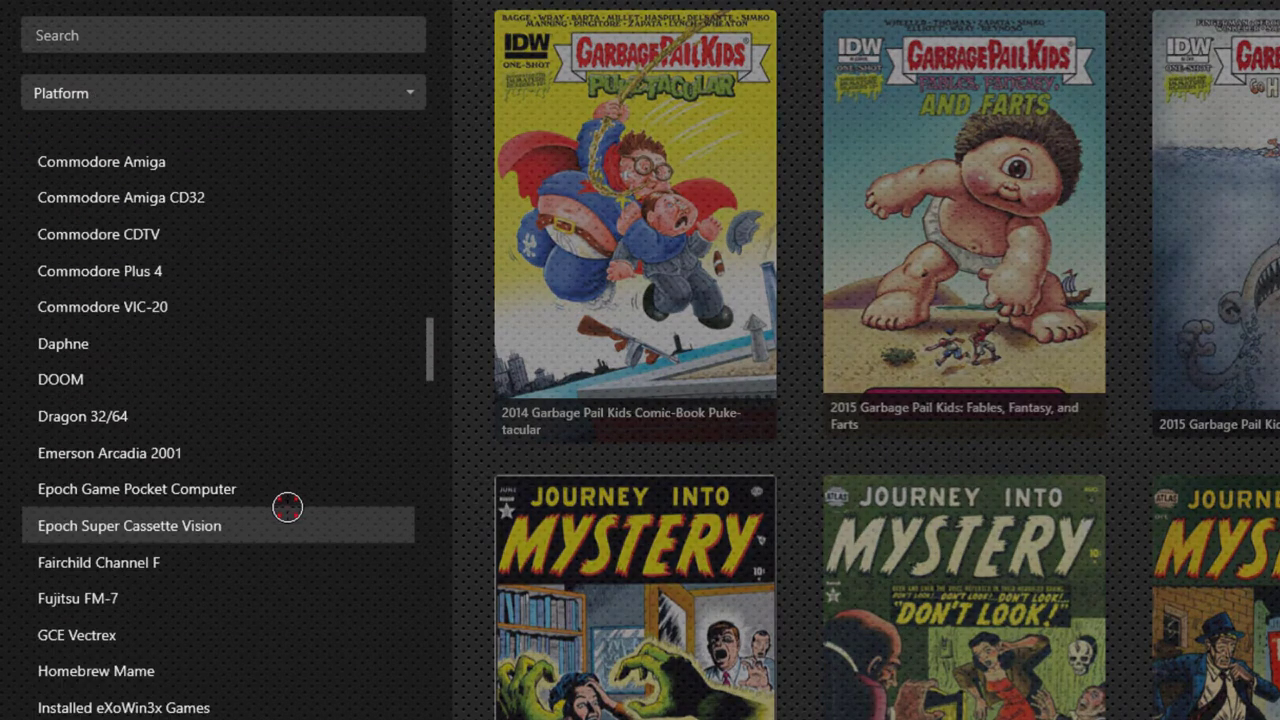
{"action": "scroll", "coordinate": [295, 504], "scroll_direction": "down", "scroll_amount": 2}
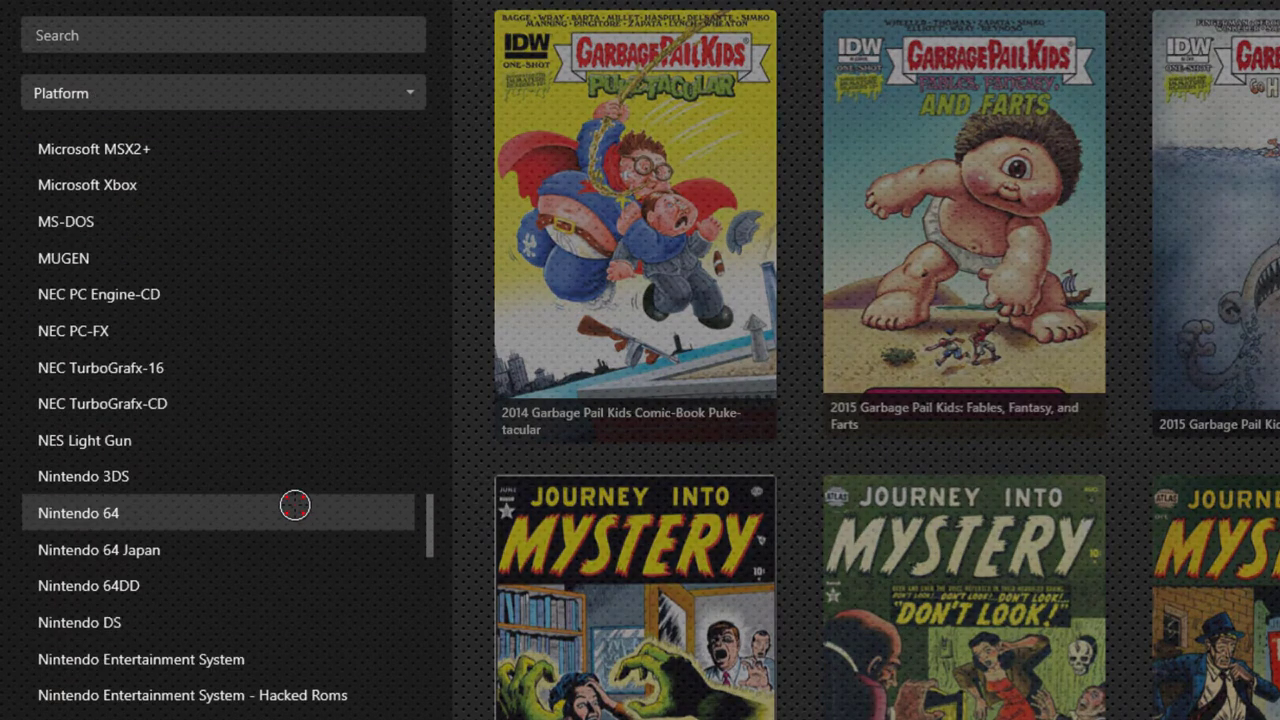
{"action": "scroll", "coordinate": [295, 505], "scroll_direction": "down", "scroll_amount": 10}
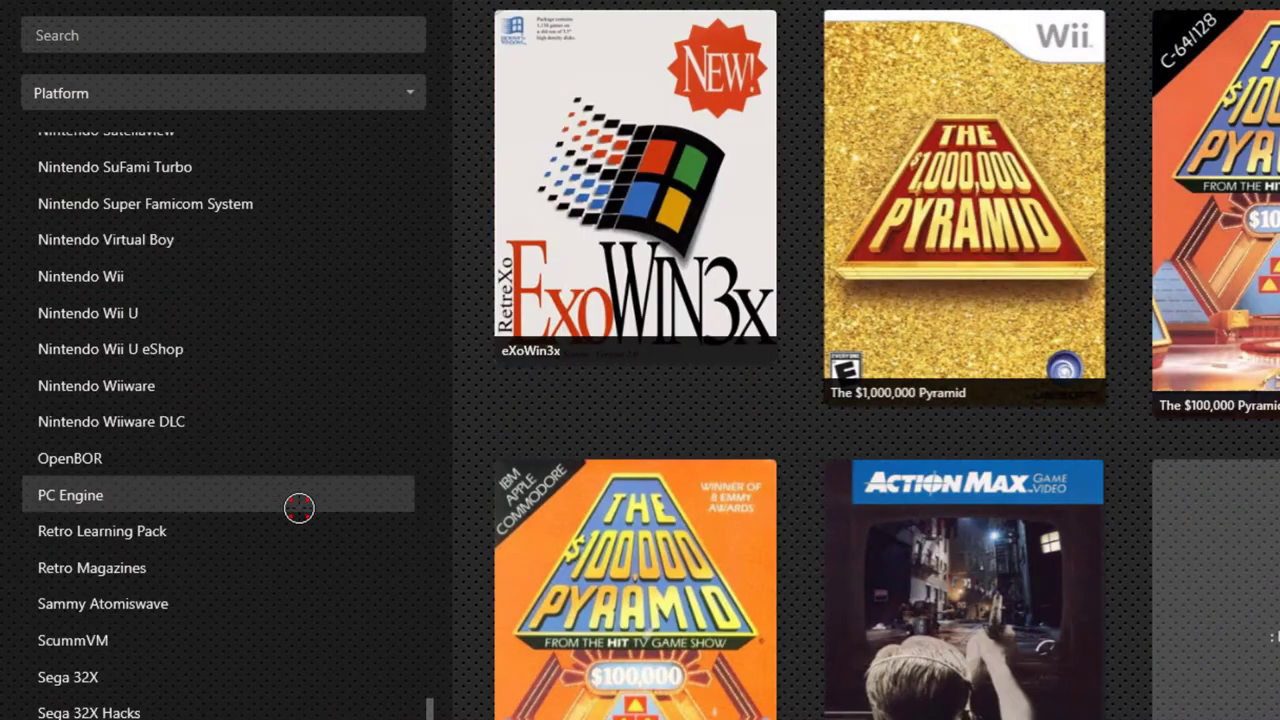
{"action": "scroll", "coordinate": [210, 688], "scroll_direction": "down", "scroll_amount": 5}
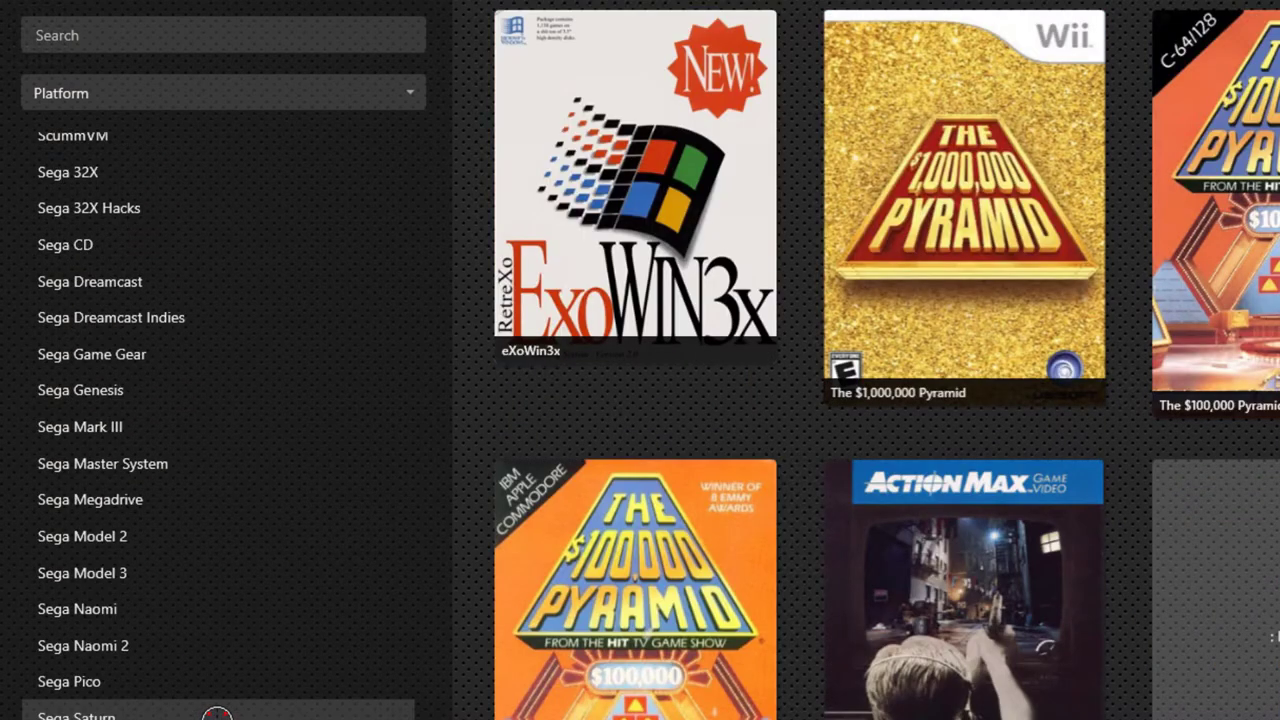
{"action": "scroll", "coordinate": [215, 708], "scroll_direction": "down", "scroll_amount": 4}
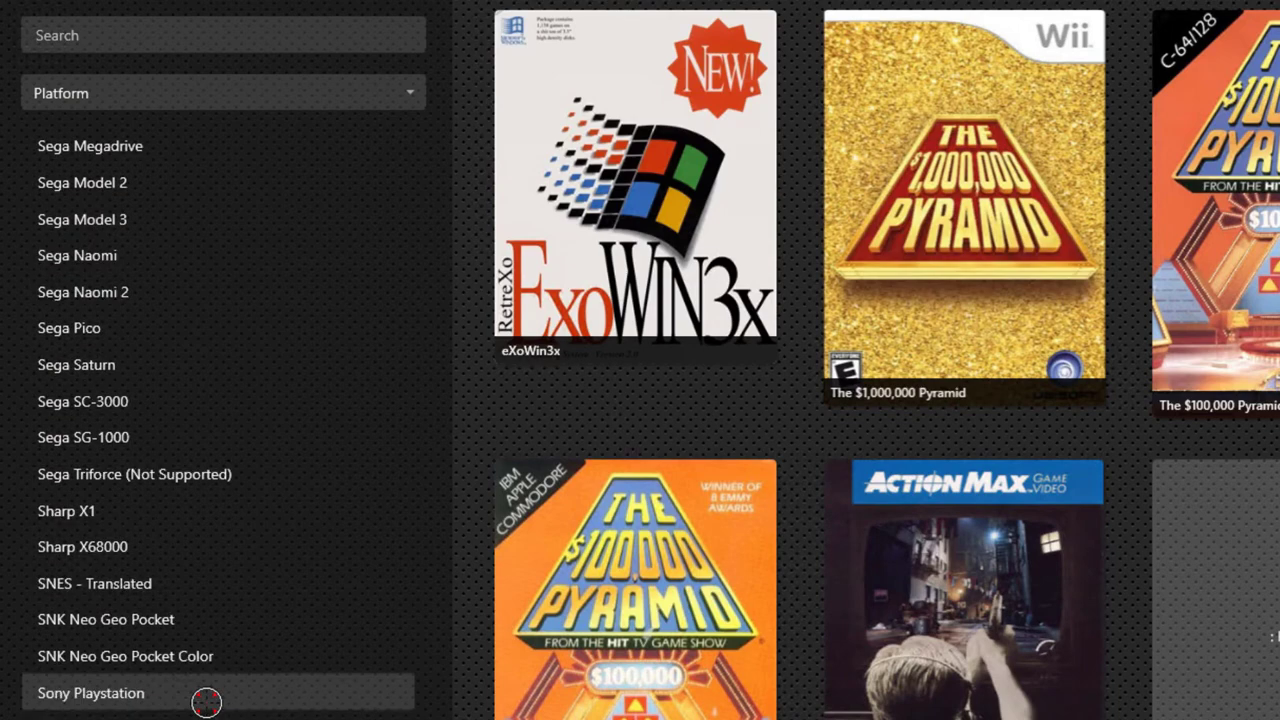
{"action": "left_click", "coordinate": [142, 719]}
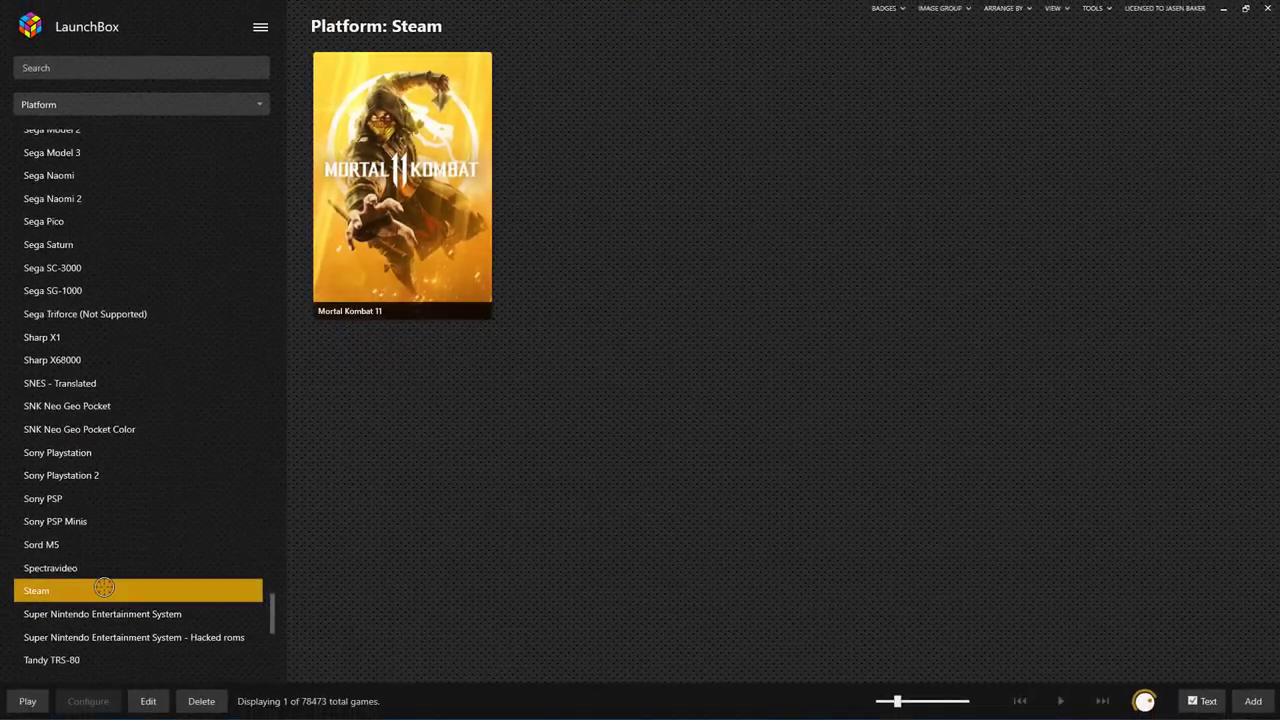
Edit the Steam platform's parents so it sits under Root instead of the Computers category, and save the platform.
{"action": "right_click", "coordinate": [117, 592]}
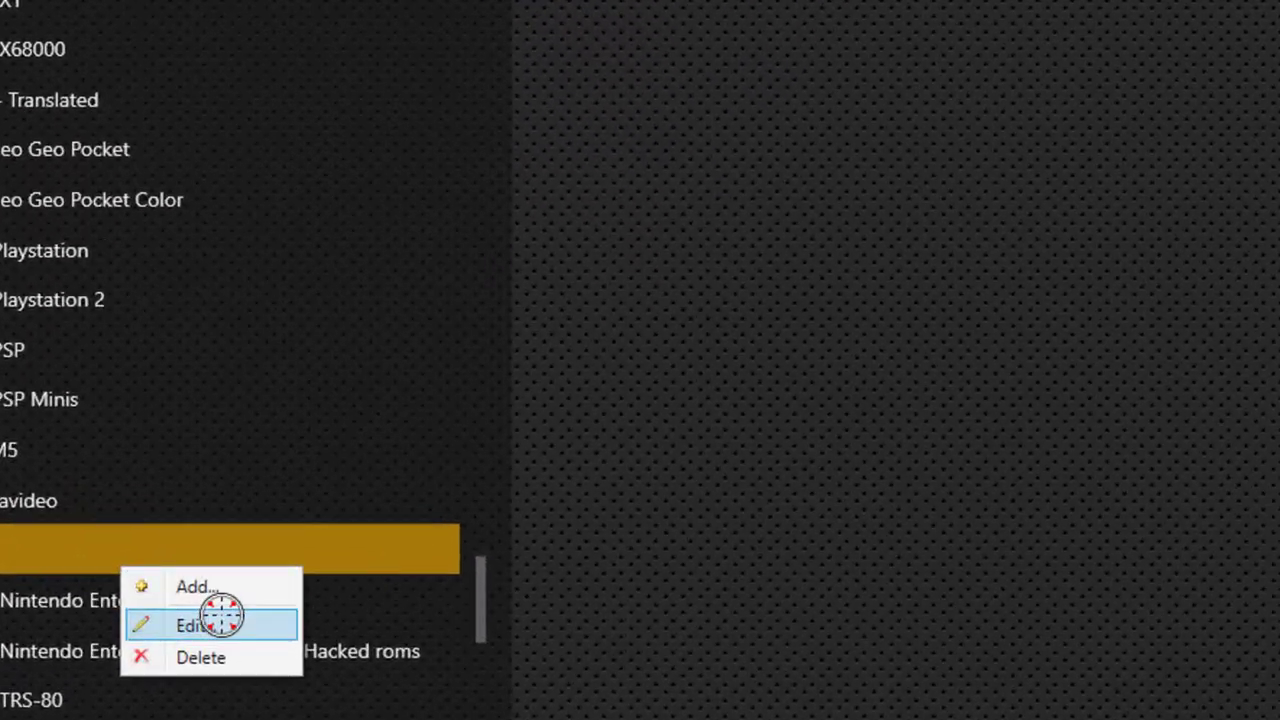
{"action": "left_click", "coordinate": [220, 617]}
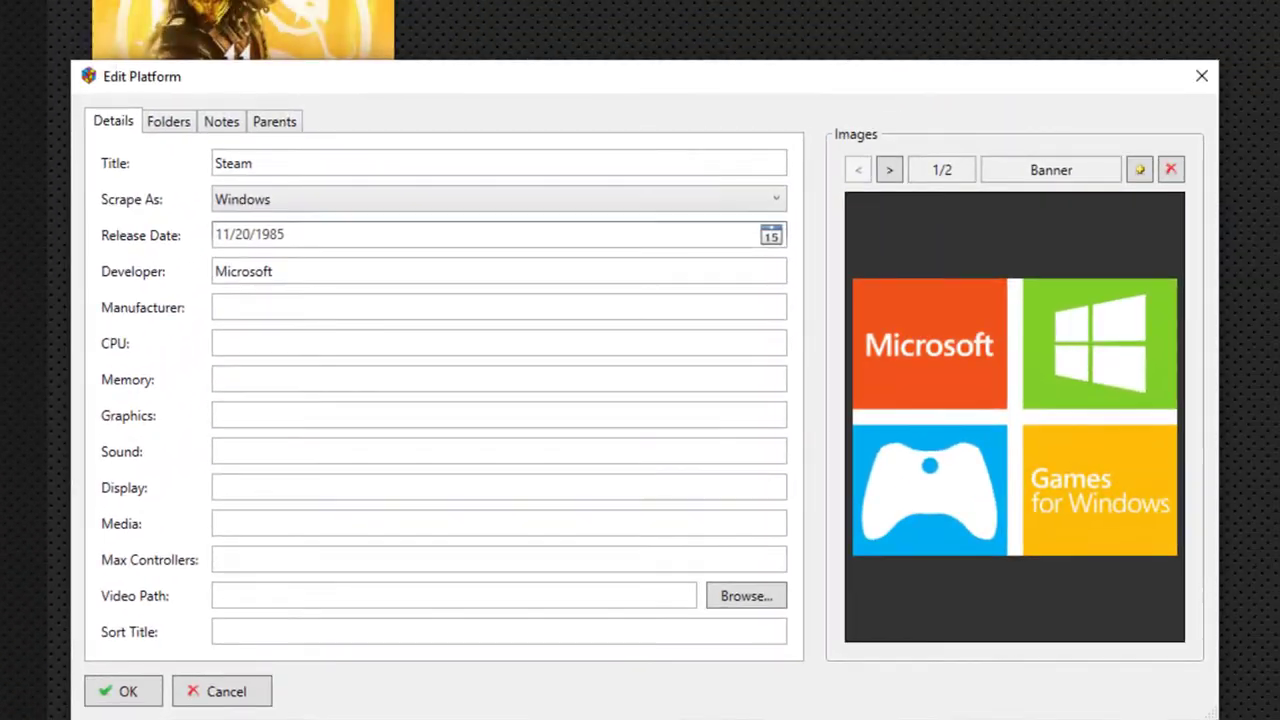
{"action": "left_click", "coordinate": [275, 121]}
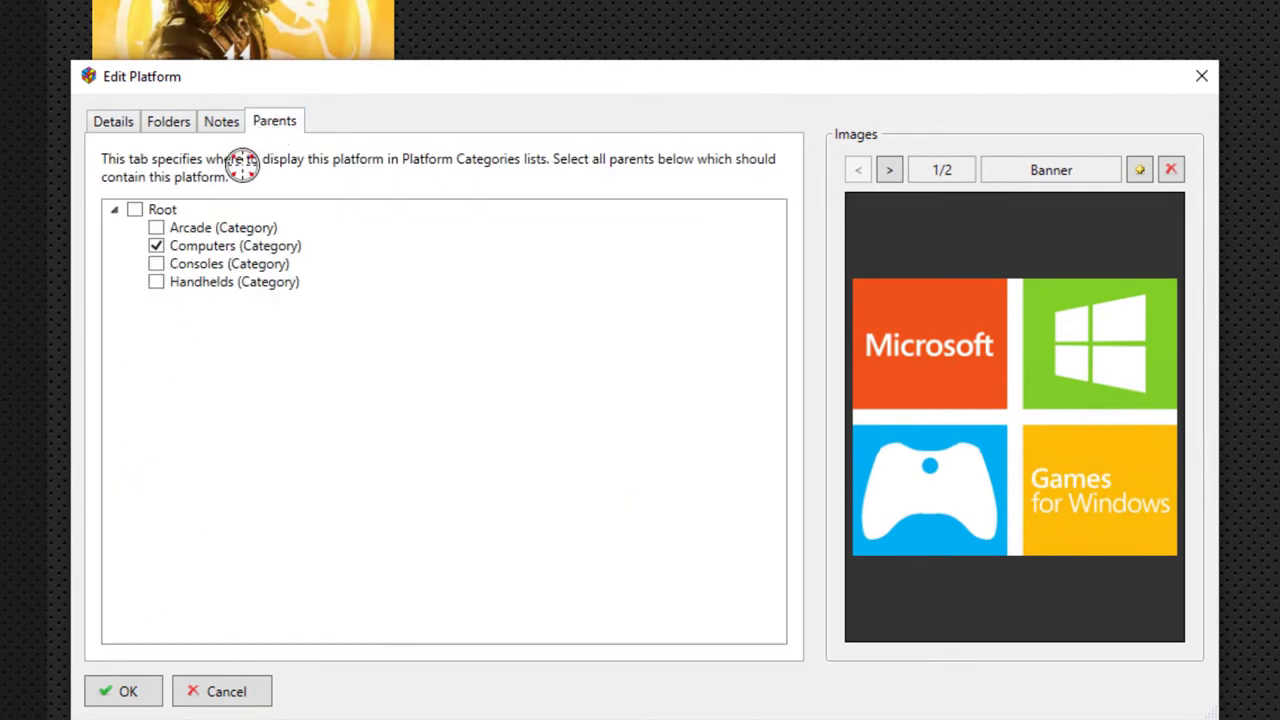
{"action": "left_click", "coordinate": [150, 245]}
{"action": "left_click", "coordinate": [134, 209]}
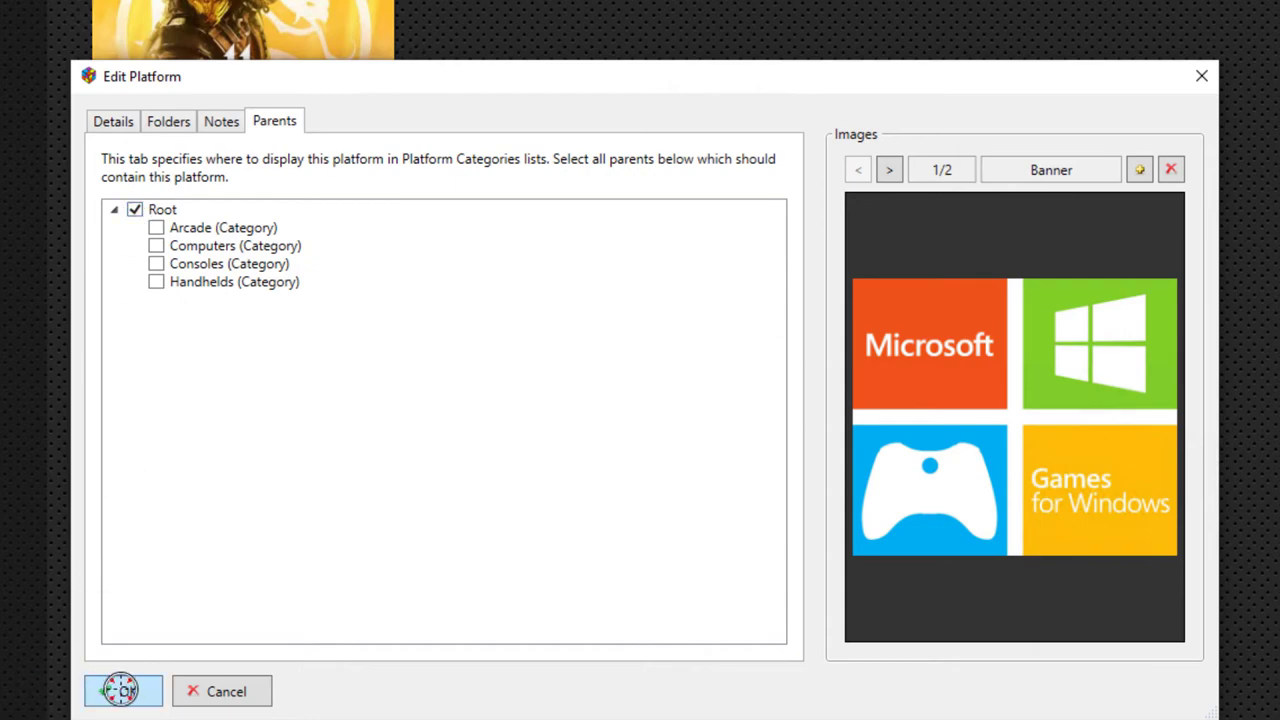
{"action": "left_click", "coordinate": [122, 690]}
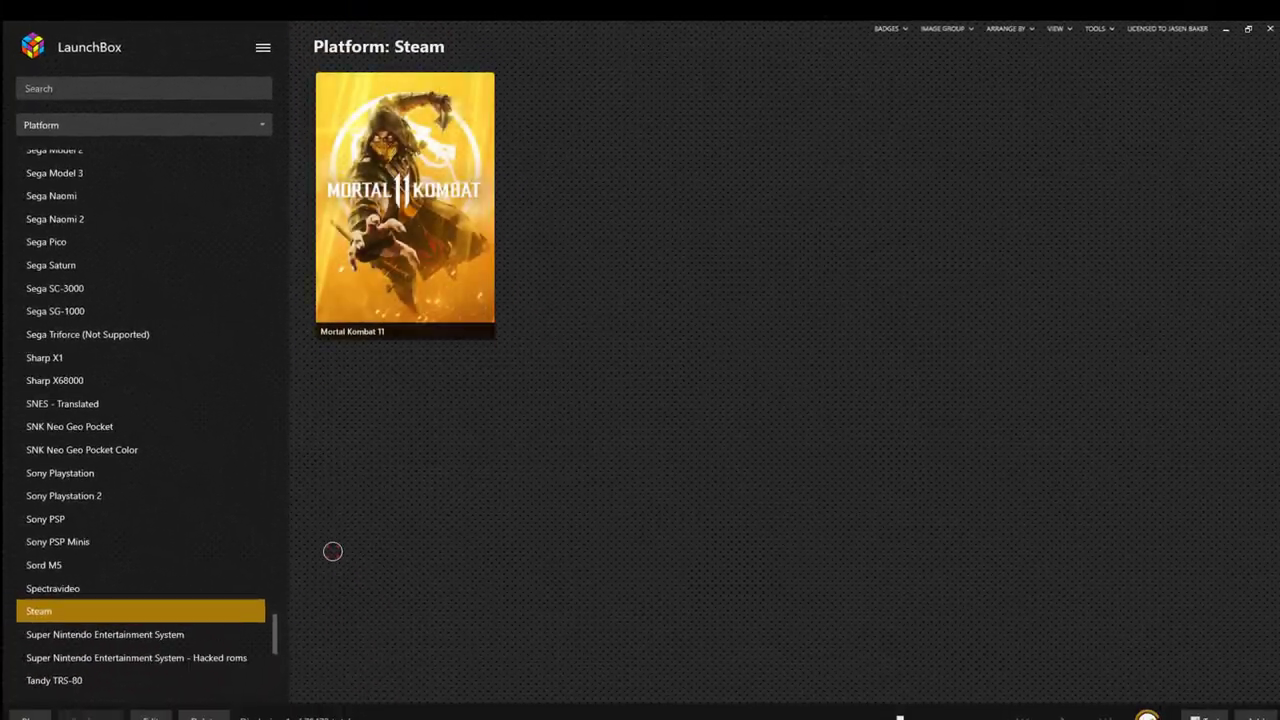
Switch the sidebar grouping back to Platform Category and display the Steam platform's games.
{"action": "left_click", "coordinate": [265, 124]}
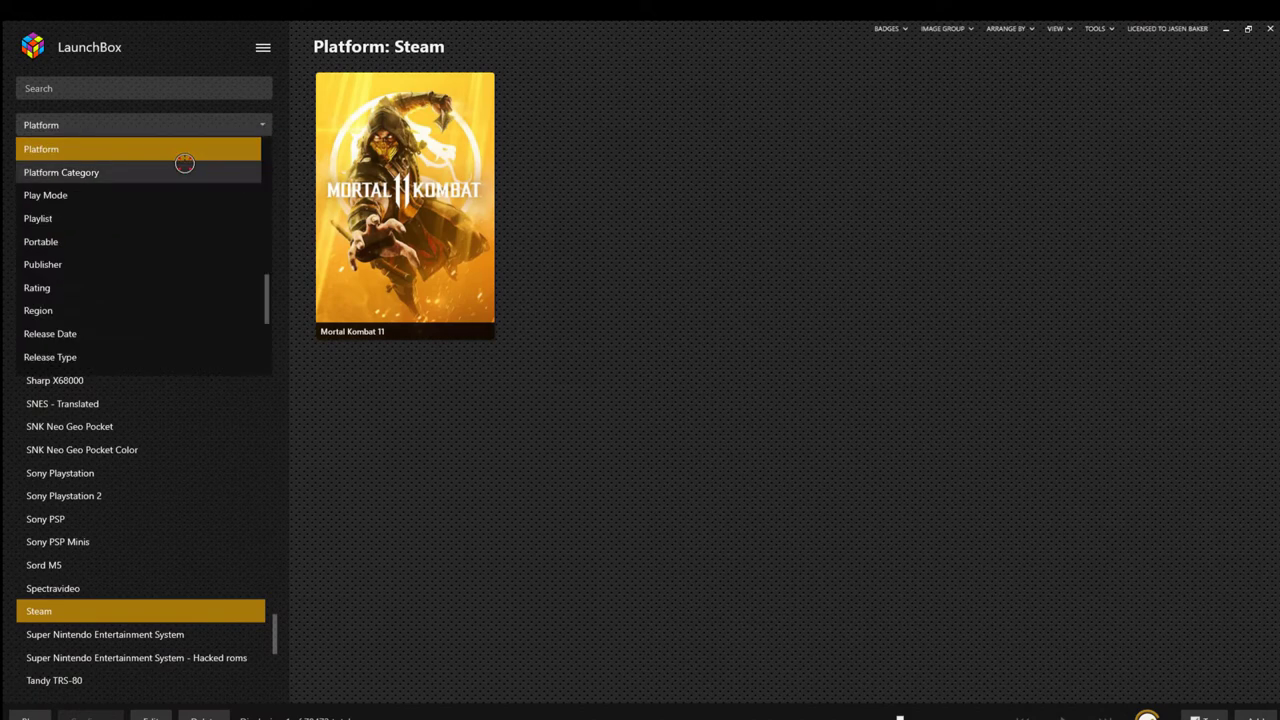
{"action": "left_click", "coordinate": [184, 164]}
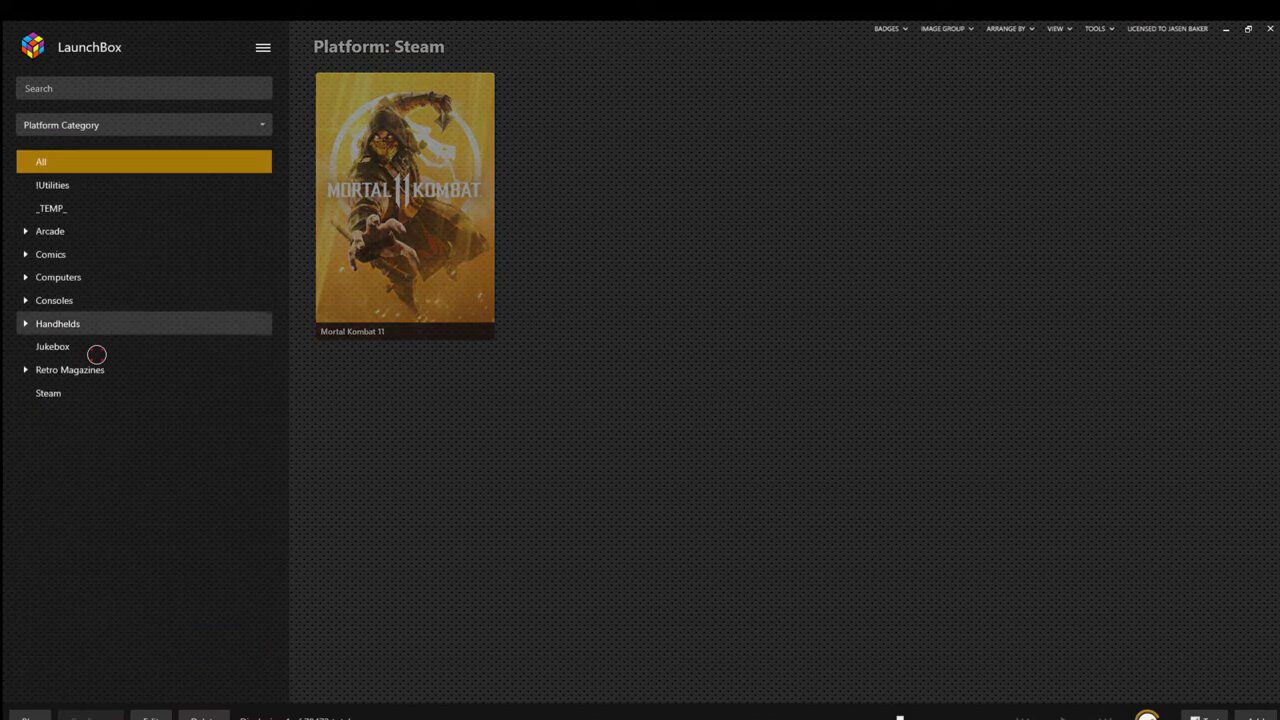
{"action": "left_click", "coordinate": [66, 395]}
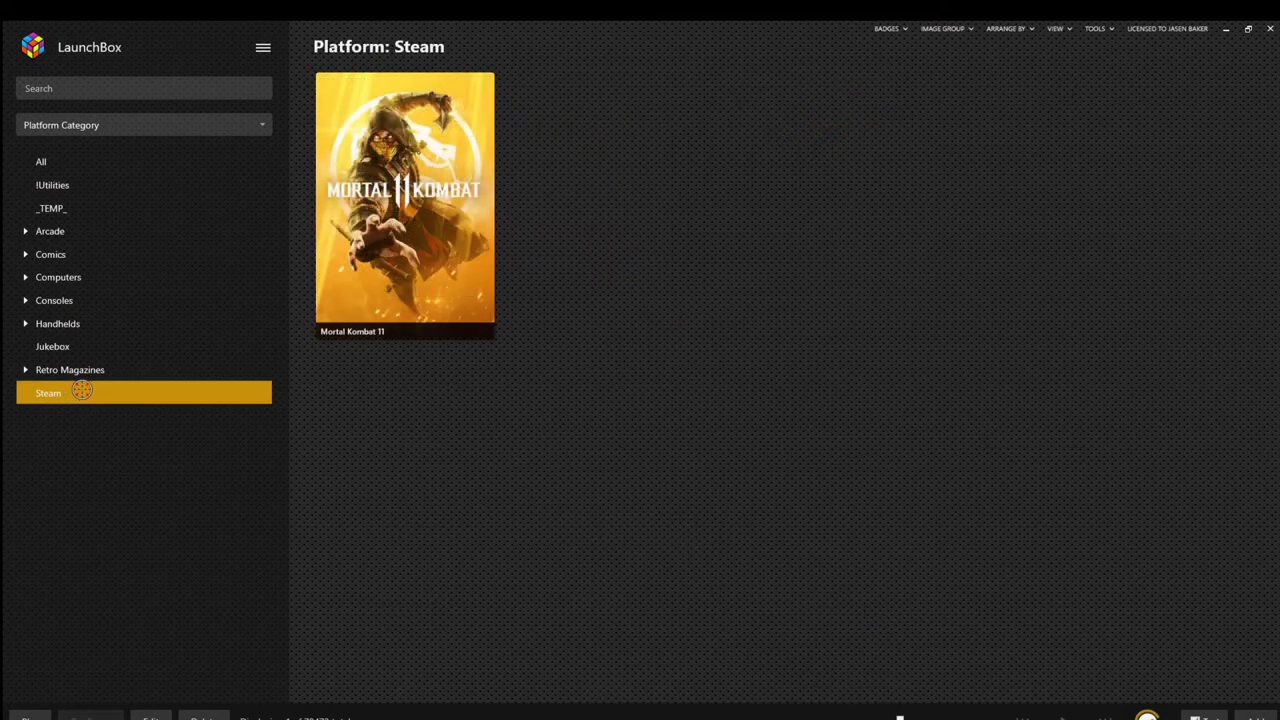
Launch Mortal Kombat 11 from the Steam platform and cancel its installation.
{"action": "left_click", "coordinate": [372, 272]}
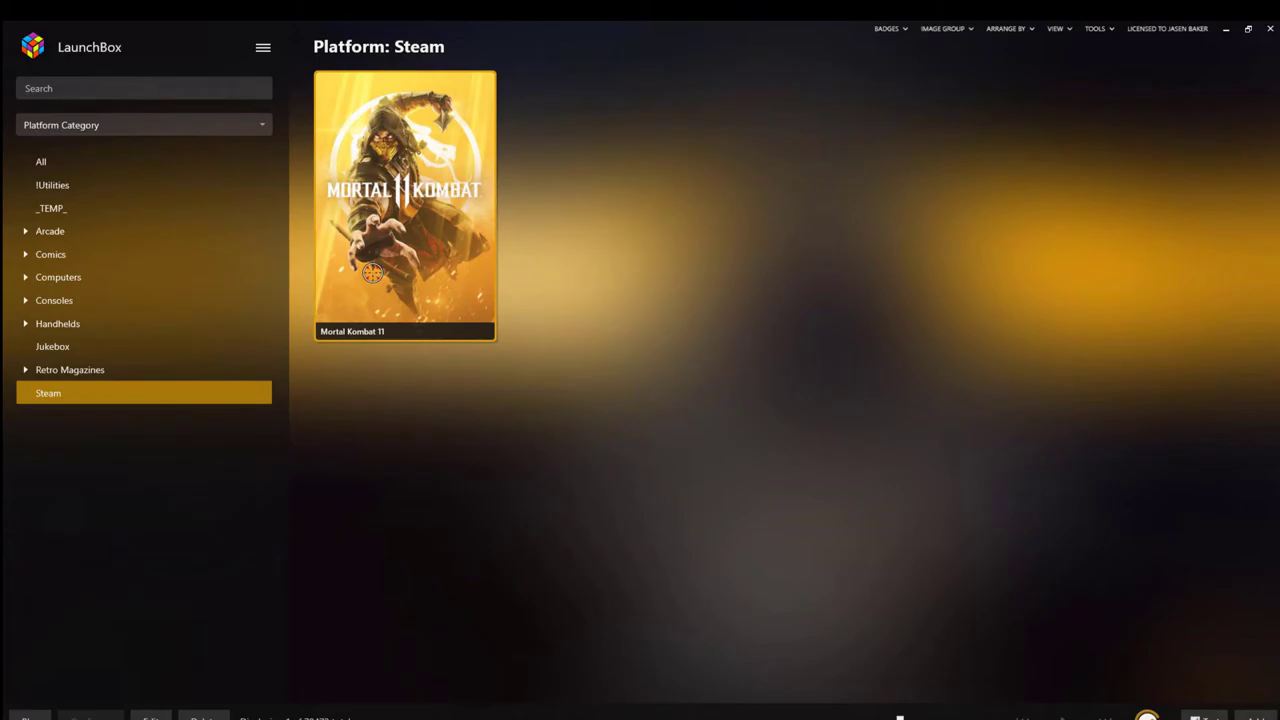
{"action": "double_click", "coordinate": [372, 272]}
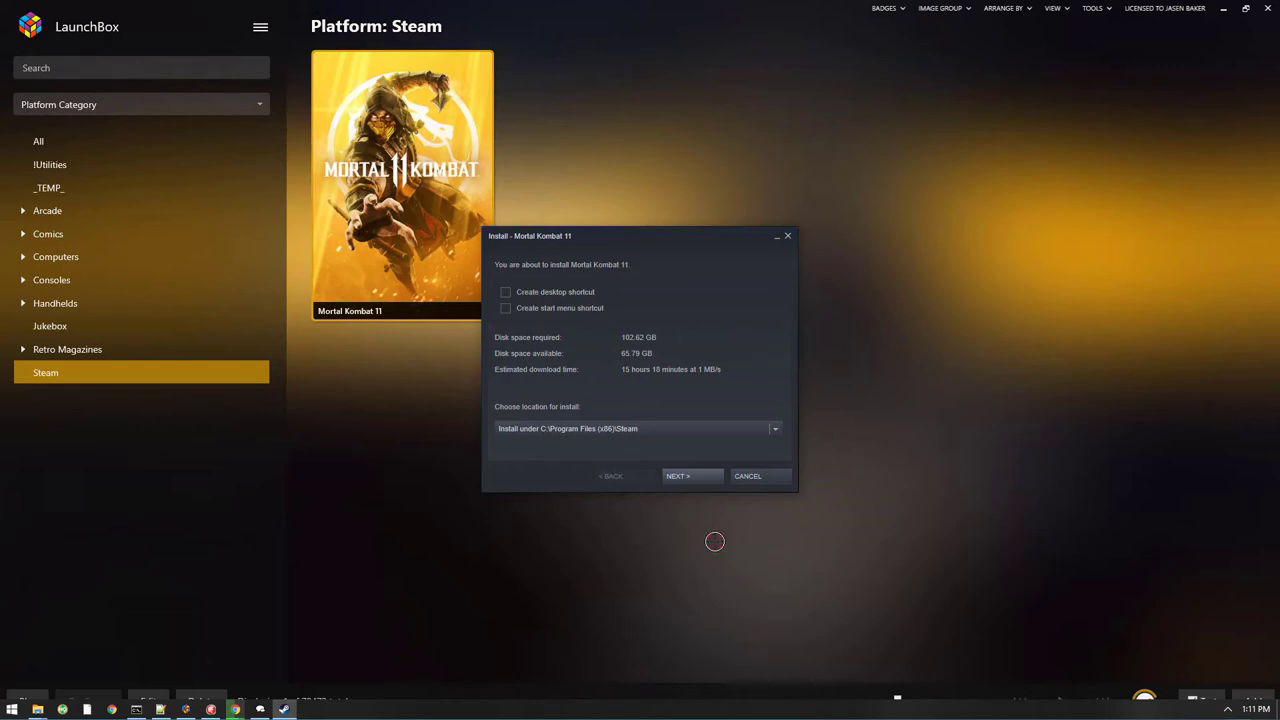
{"action": "left_click", "coordinate": [750, 476]}
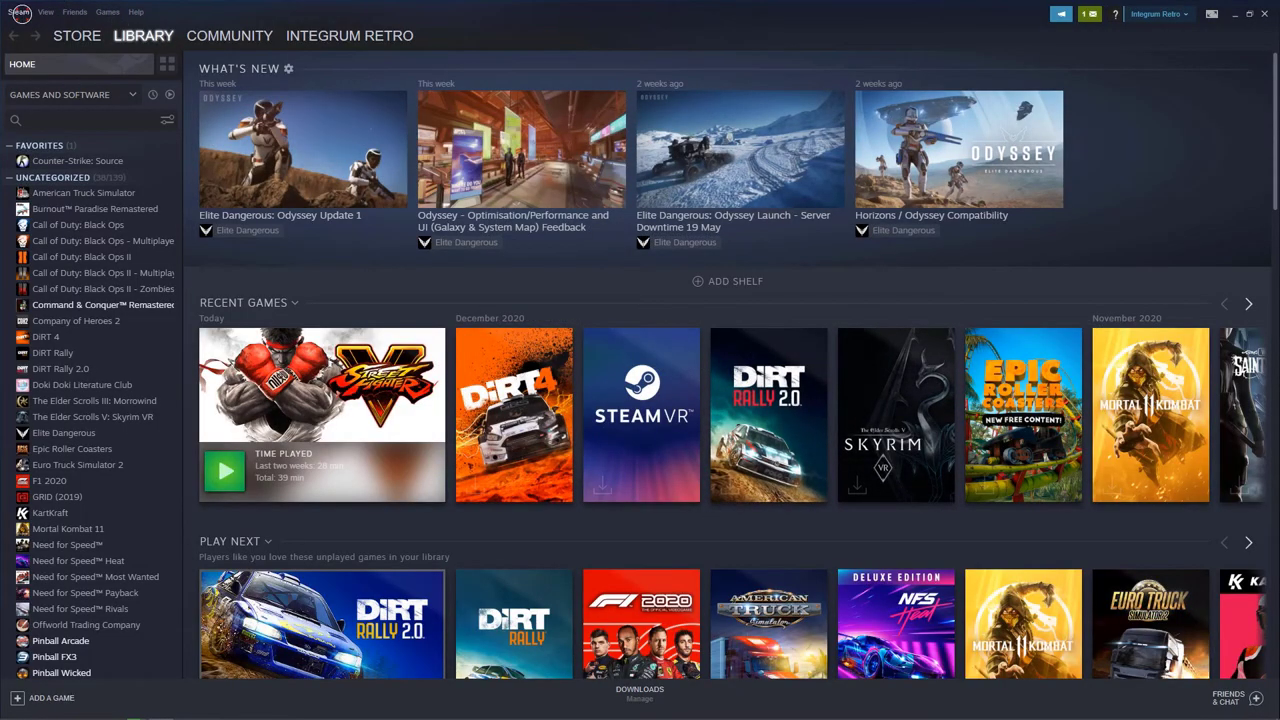
Switch to Steam and open the general controller settings from its Controller preferences.
{"action": "left_click", "coordinate": [20, 12]}
{"action": "left_click", "coordinate": [25, 93]}
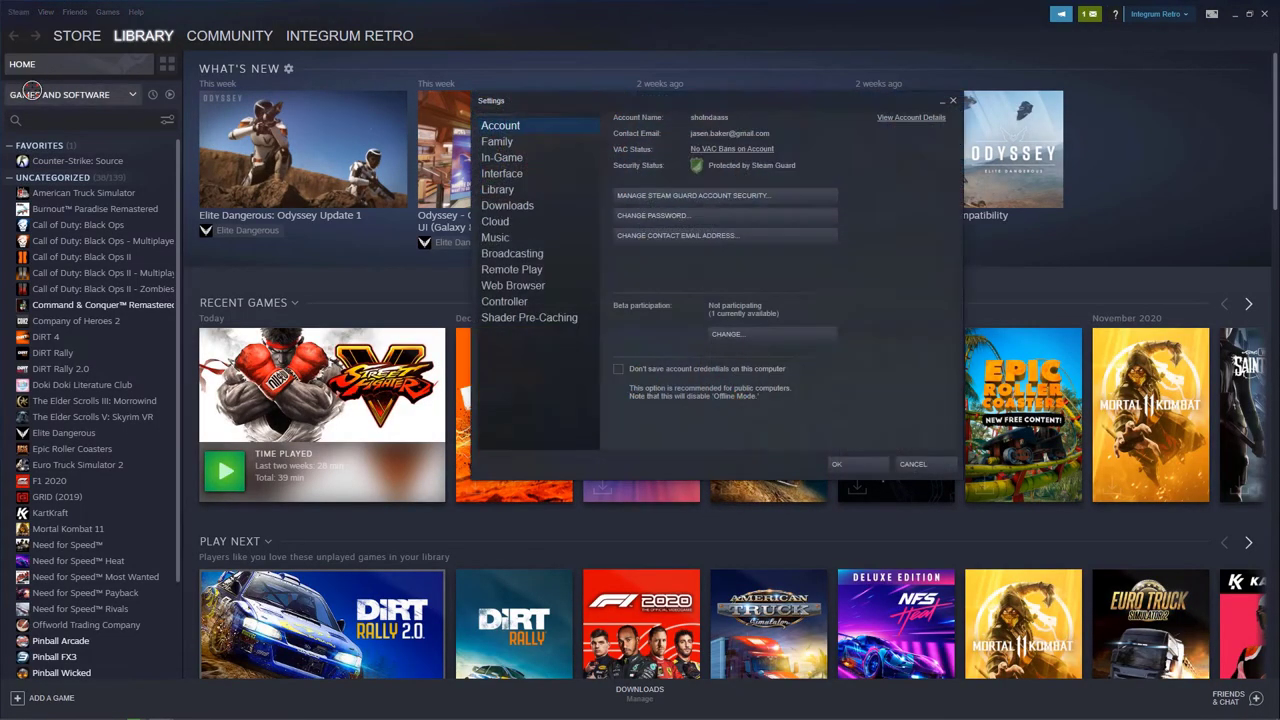
{"action": "left_click", "coordinate": [507, 302]}
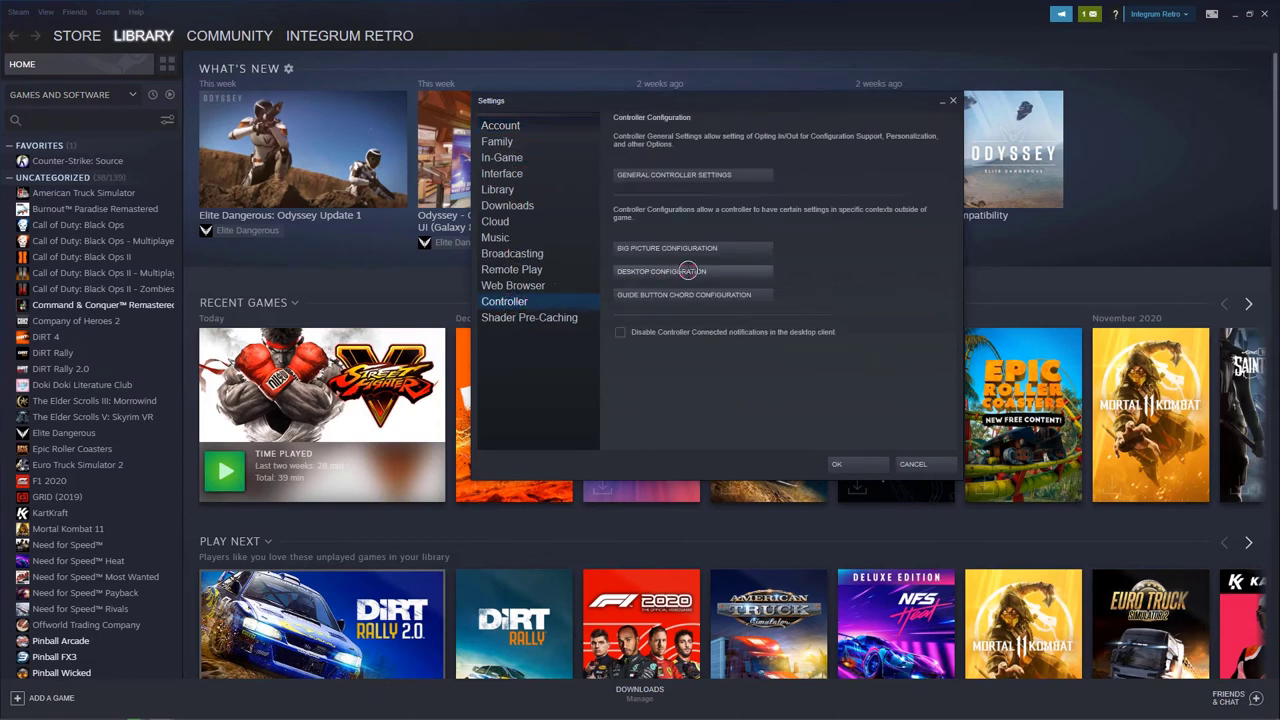
{"action": "left_click", "coordinate": [706, 175]}
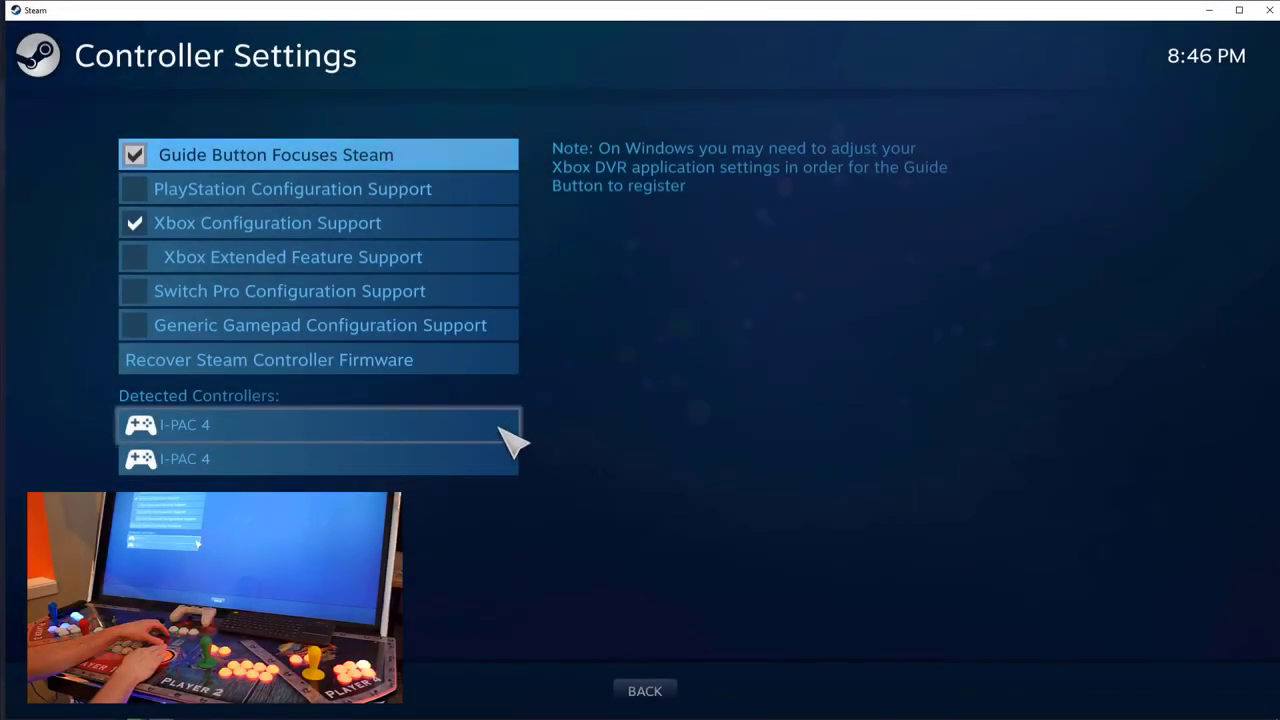
Map the second I-PAC 4: shoulders to Buttons 2 and 8, left stick to Axes 0 and 1, triggers to Buttons 5 and 9, skipping stick clicks and DPAD.
{"action": "left_click", "coordinate": [494, 460]}
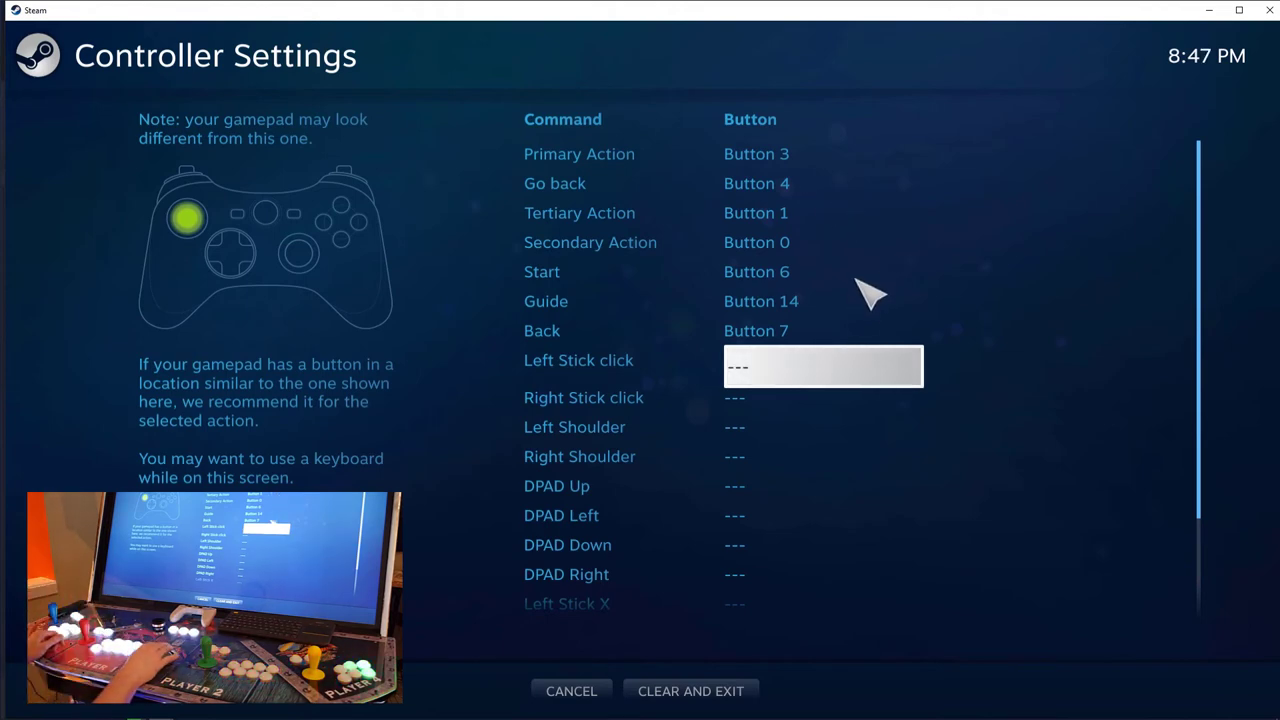
{"action": "left_click", "coordinate": [736, 427]}
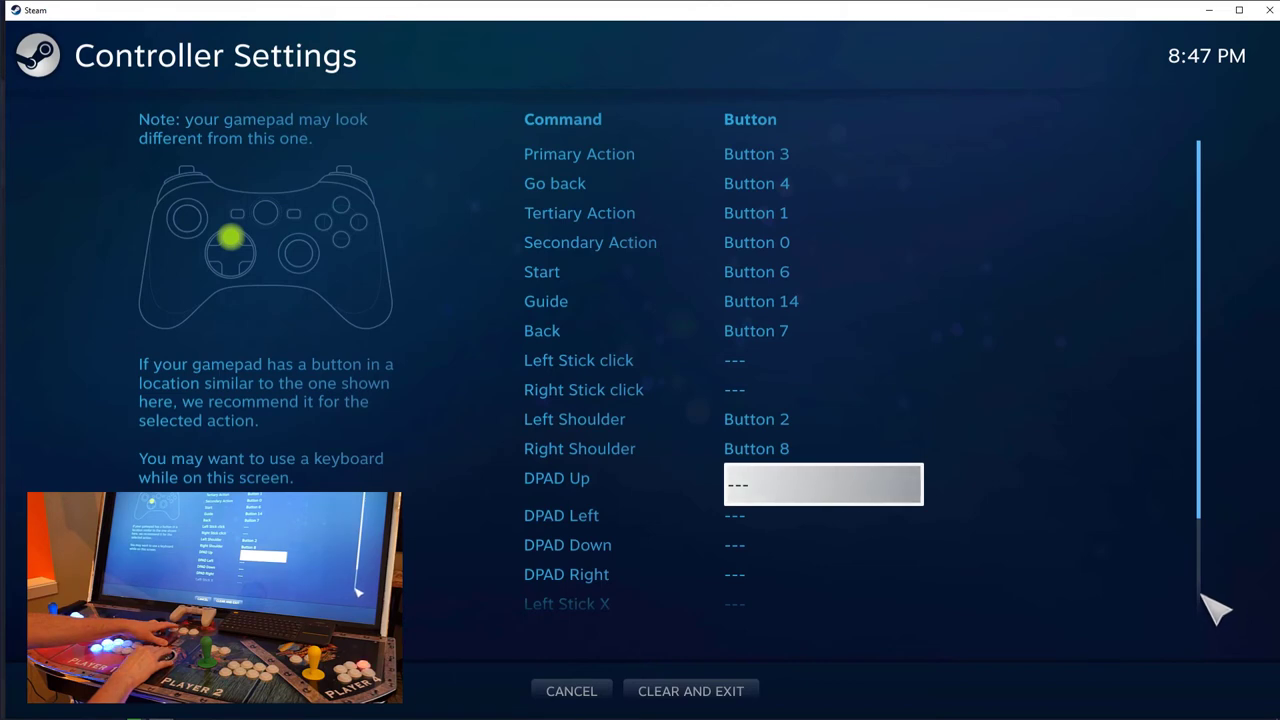
{"action": "key", "text": "Down"}
{"action": "key", "text": "Down"}
{"action": "key", "text": "Down"}
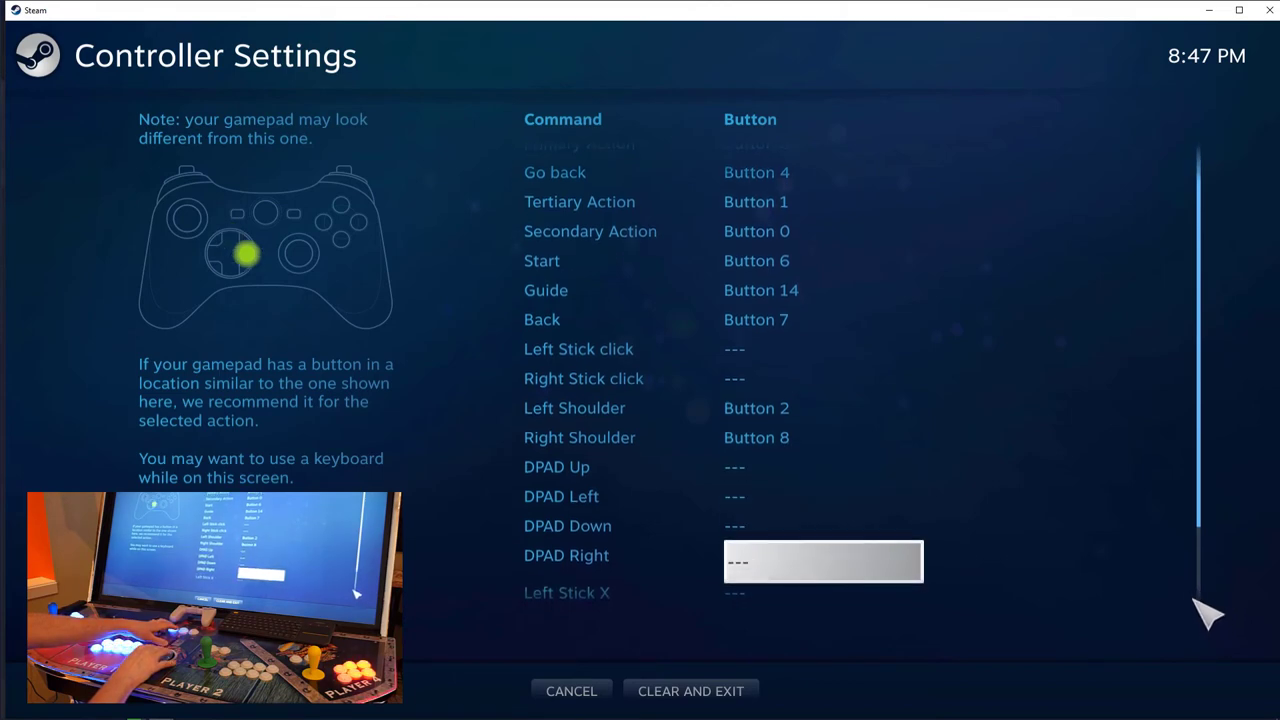
{"action": "key", "text": "Down"}
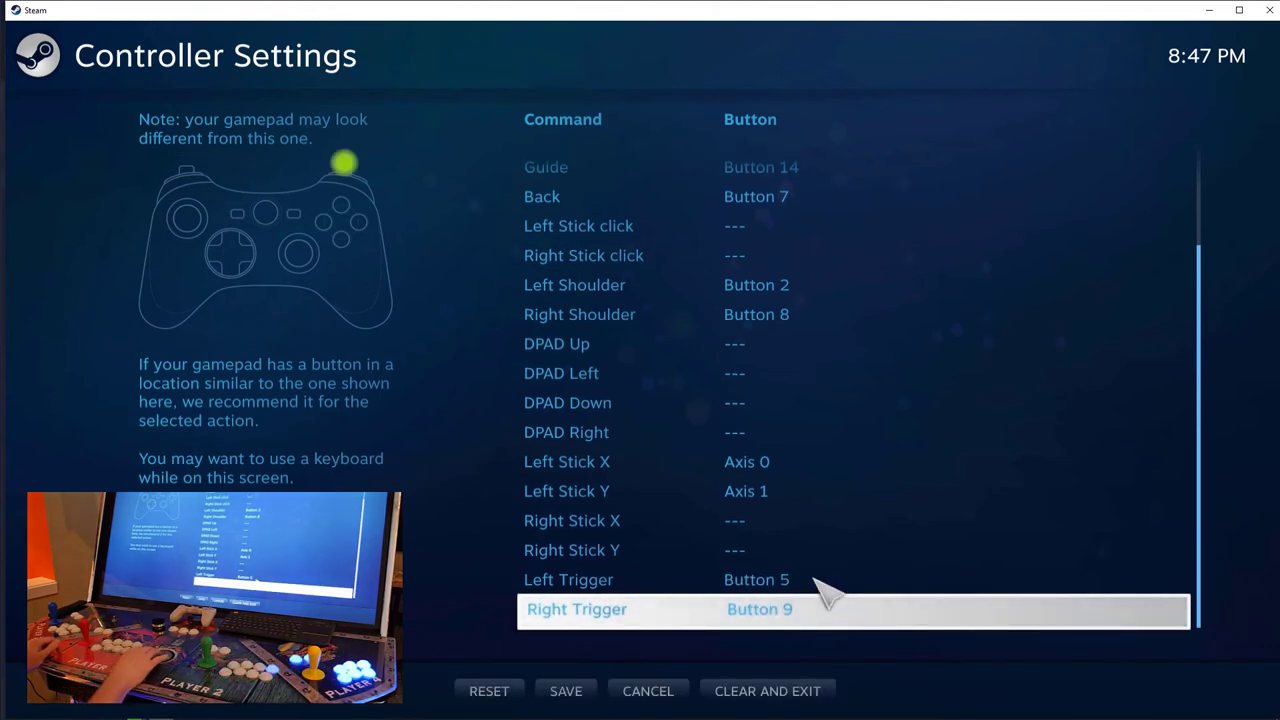
Save the controller mapping, decline sharing its definition and dismiss the Big Picture mode suggestion.
{"action": "left_click", "coordinate": [592, 689]}
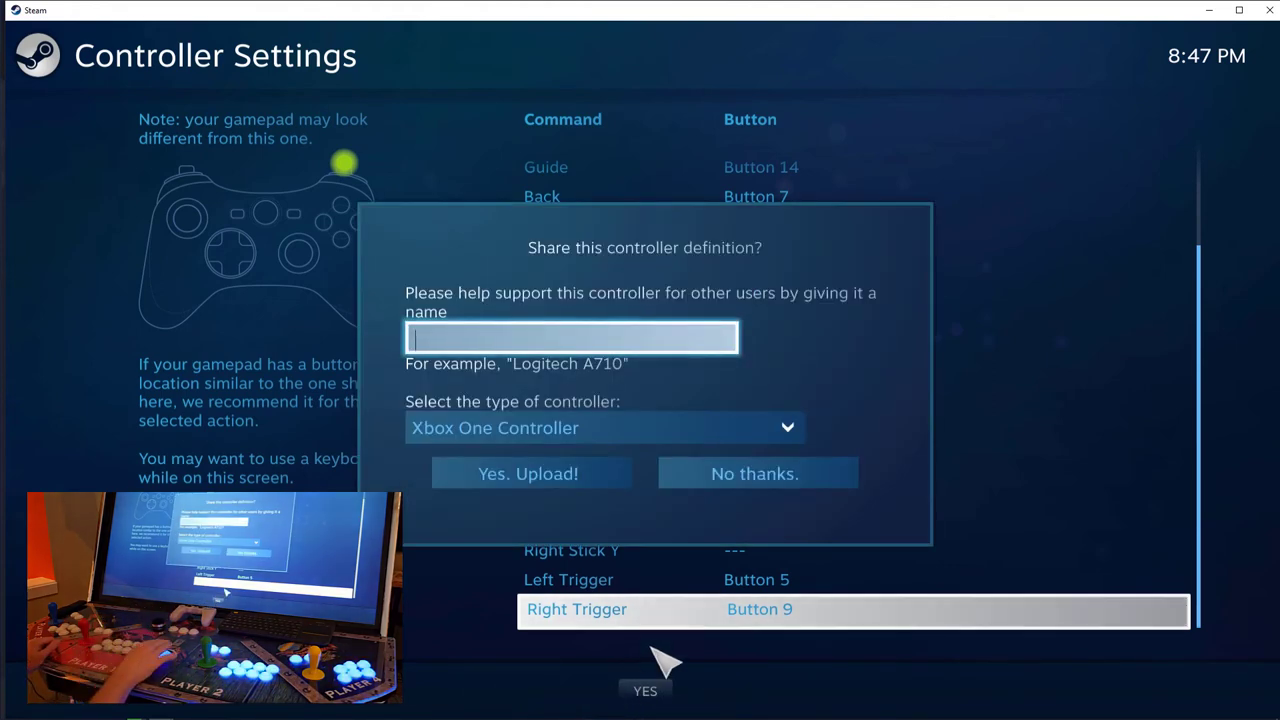
{"action": "left_click", "coordinate": [711, 482]}
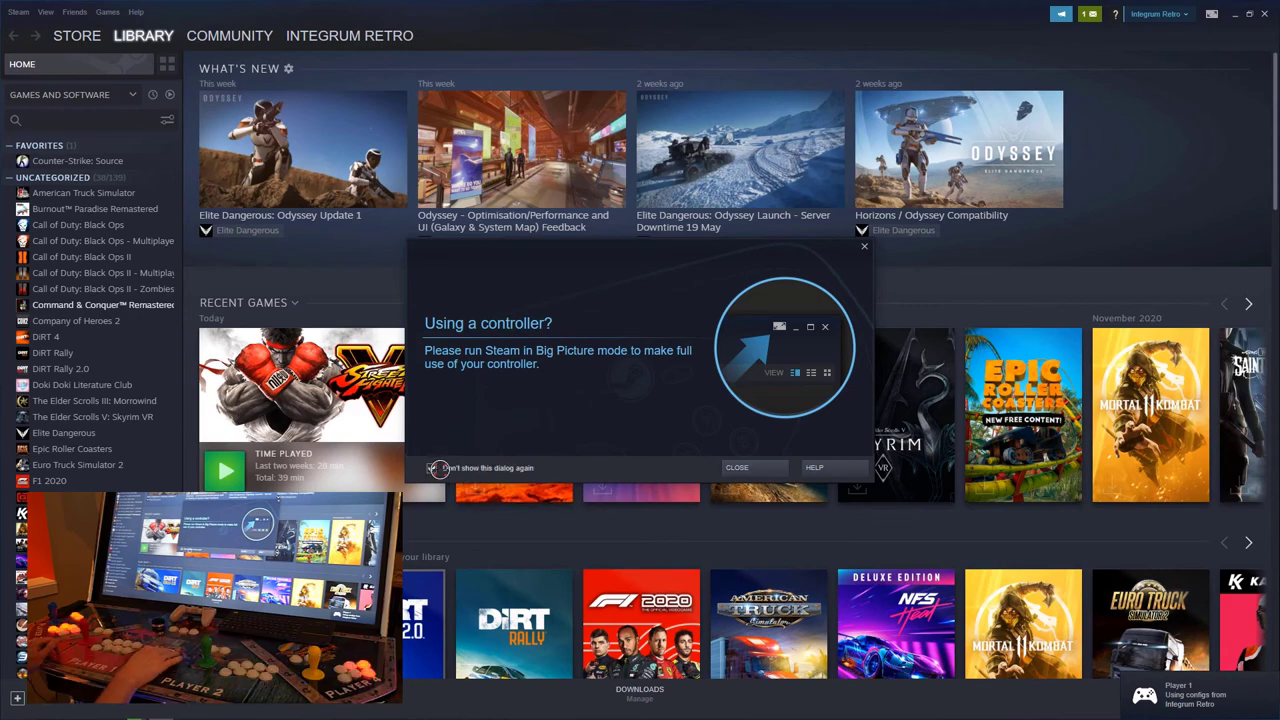
{"action": "left_click", "coordinate": [745, 469]}
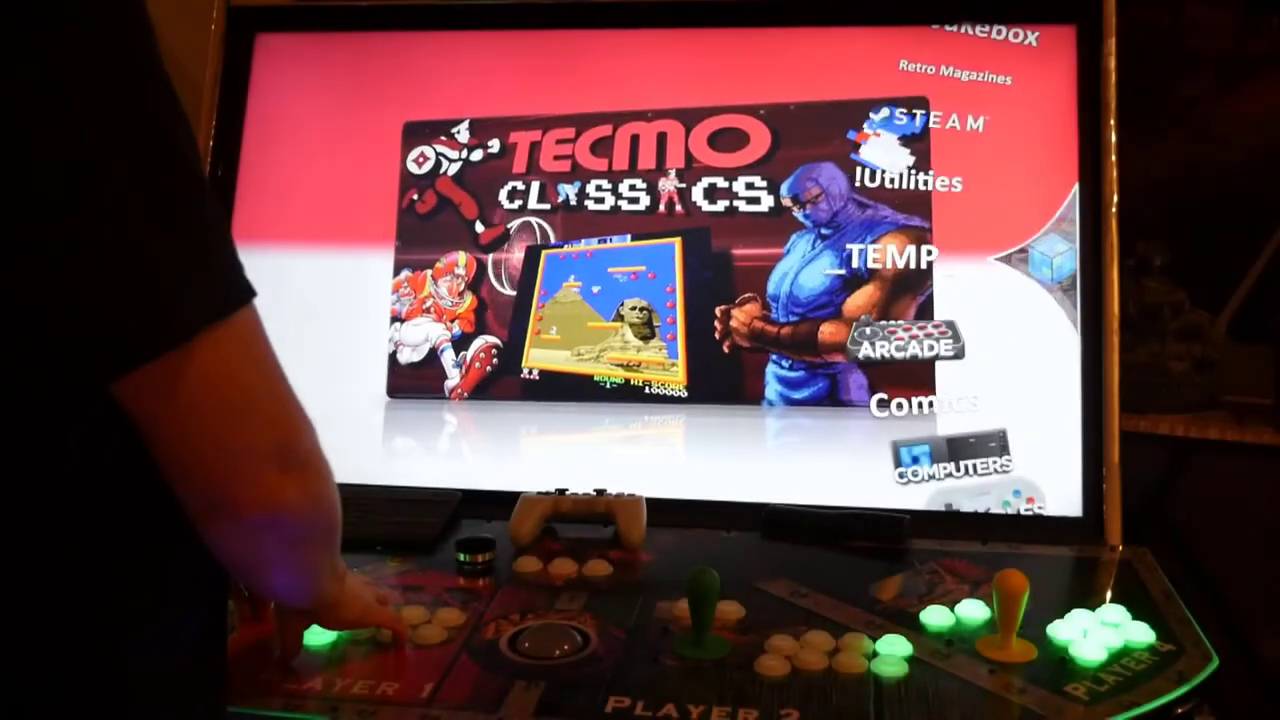
{"action": "key", "text": "Down"}
{"action": "key", "text": "Down"}
{"action": "key", "text": "Down"}
{"action": "key", "text": "Down"}
{"action": "key", "text": "Down"}
{"action": "key", "text": "Down"}
{"action": "key", "text": "Down"}
{"action": "key", "text": "Down"}
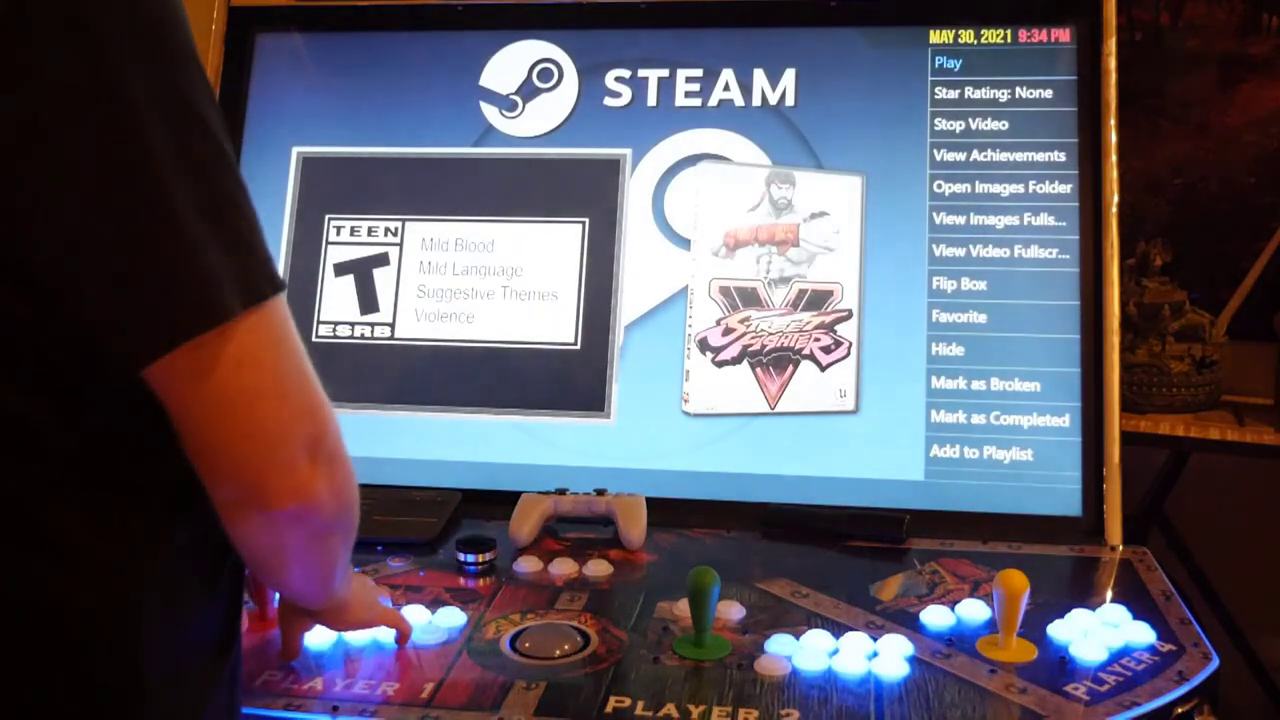
{"action": "key", "text": "Return"}
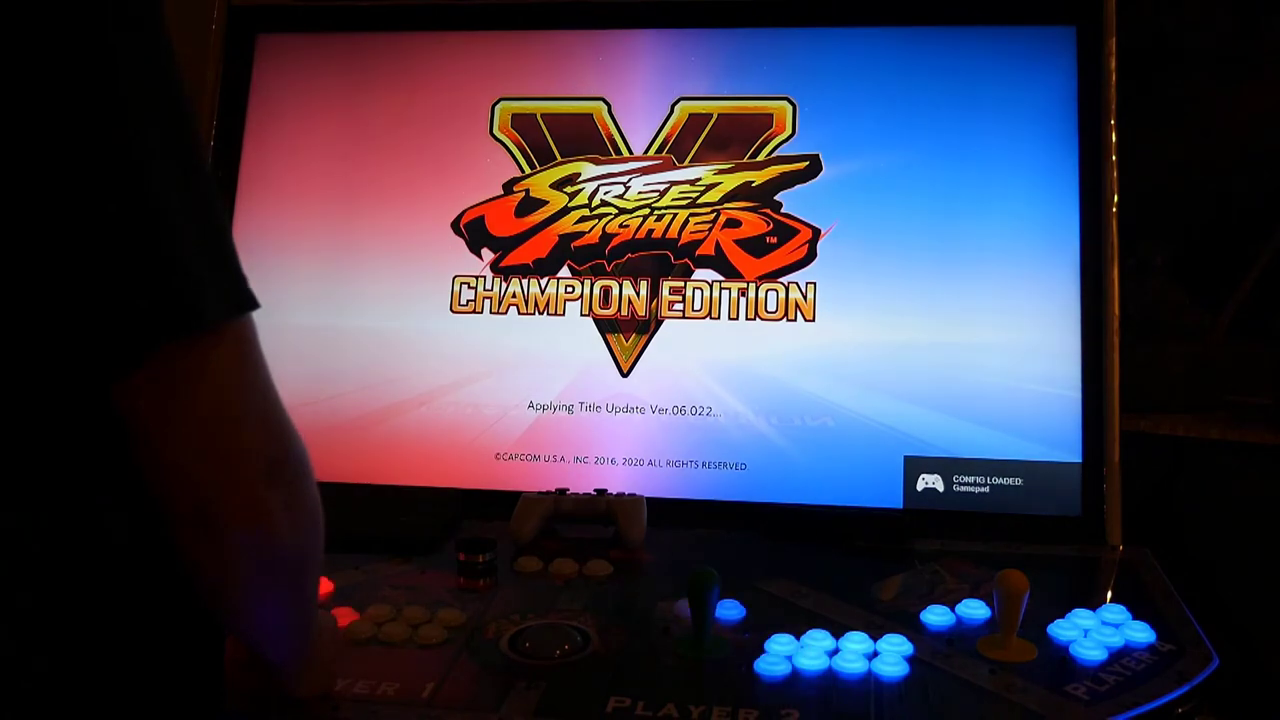
{"action": "key", "text": "Return"}
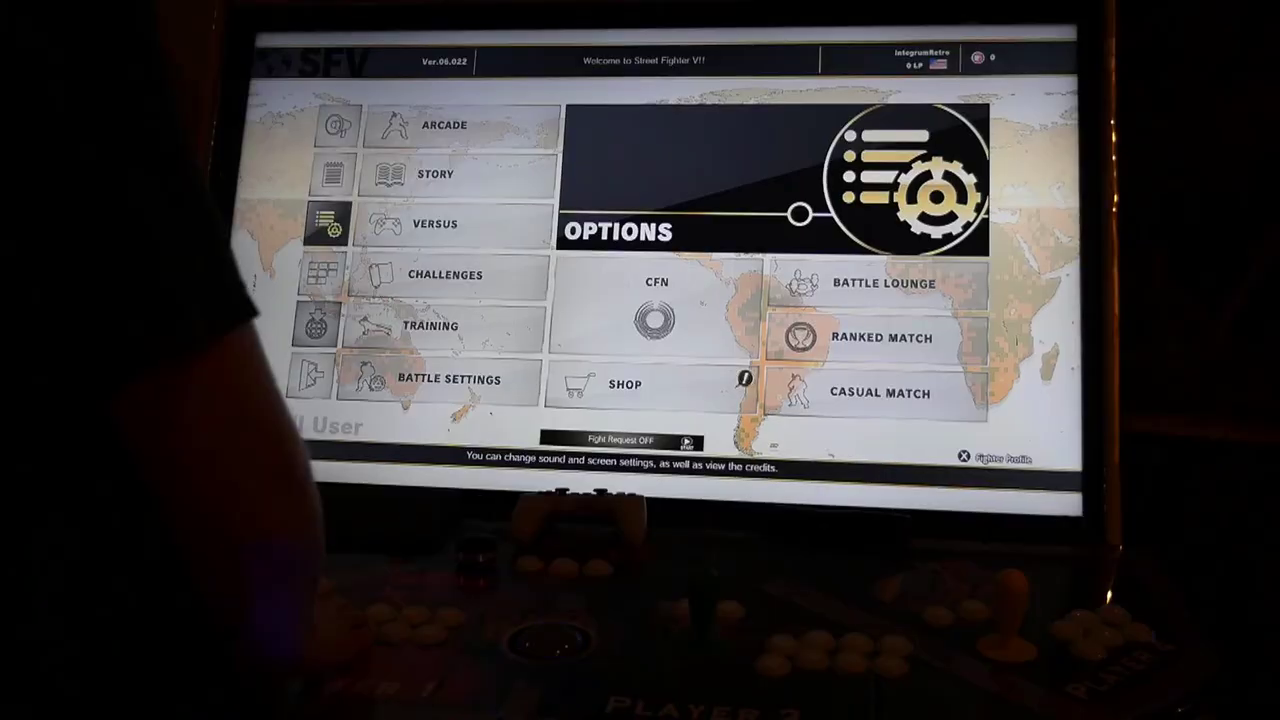
{"action": "key", "text": "Down"}
{"action": "key", "text": "Down"}
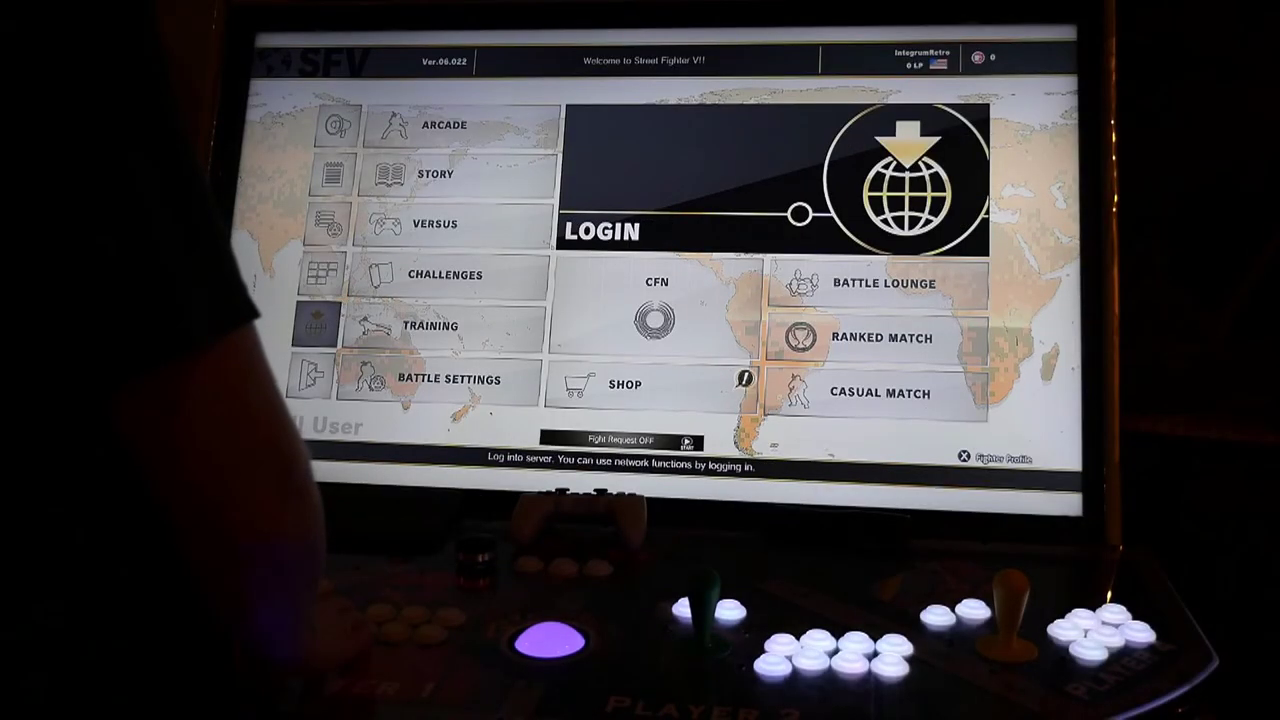
{"action": "key", "text": "Down"}
{"action": "key", "text": "Right"}
{"action": "key", "text": "Return"}
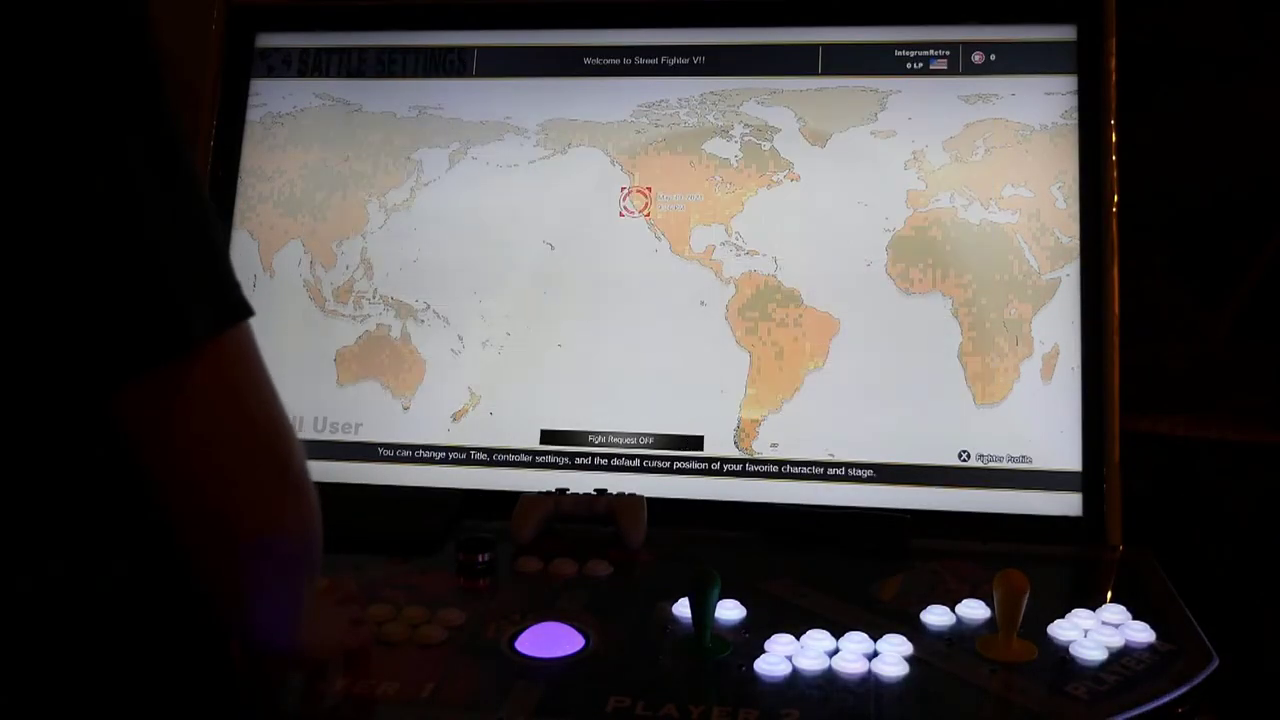
{"action": "key", "text": "Down"}
{"action": "key", "text": "Down"}
{"action": "key", "text": "Down"}
{"action": "key", "text": "Down"}
{"action": "key", "text": "Down"}
{"action": "key", "text": "Down"}
{"action": "key", "text": "Return"}
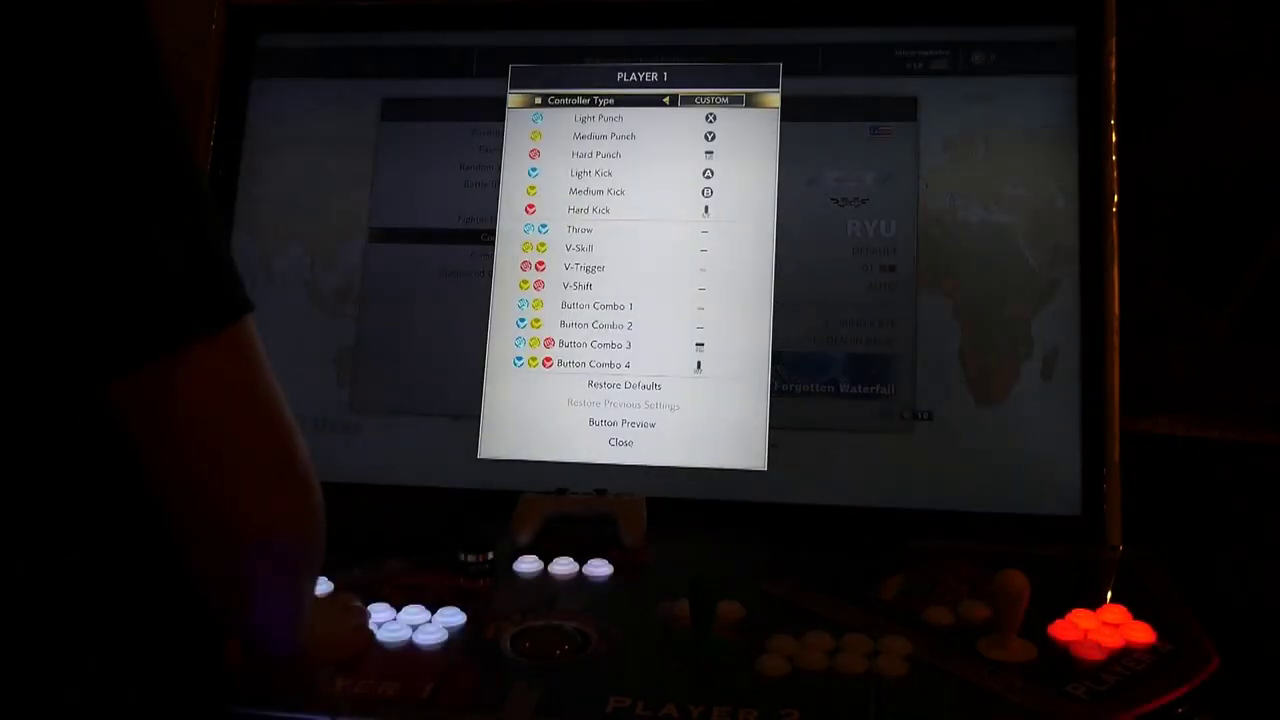
{"action": "key", "text": "Down"}
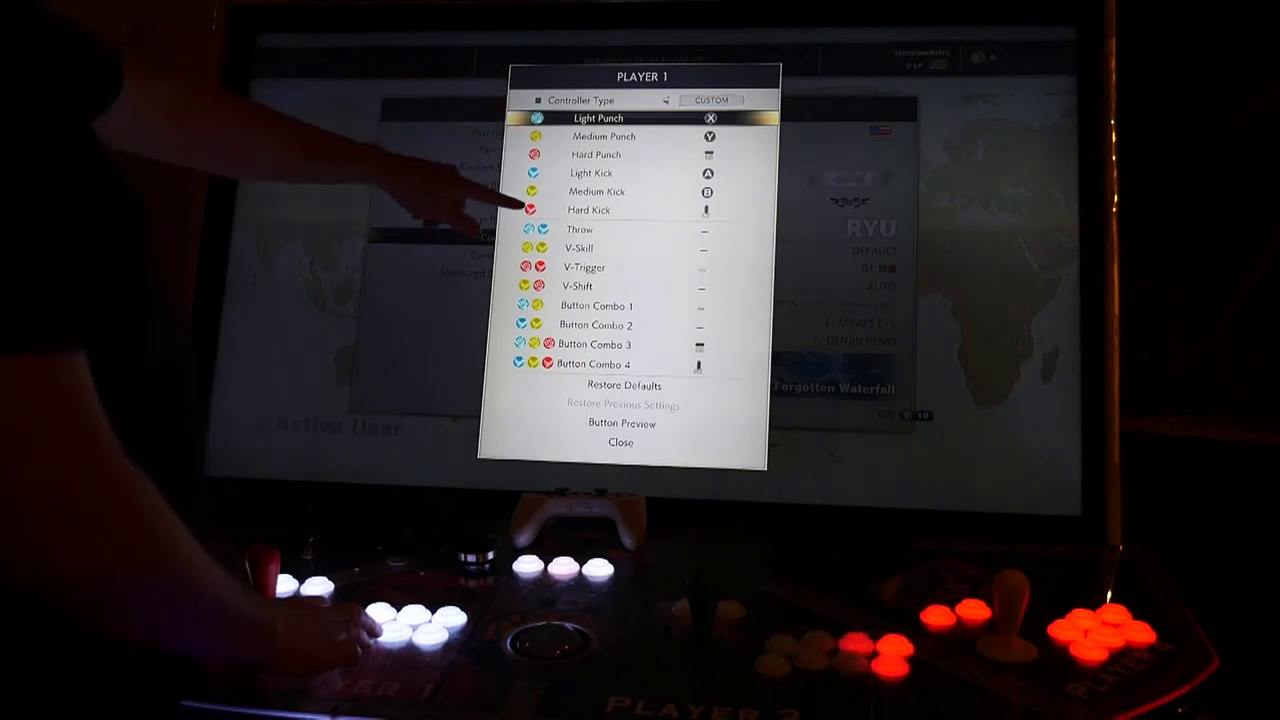
{"action": "key", "text": "Return"}
{"action": "key", "text": "Return"}
{"action": "key", "text": "Return"}
{"action": "key", "text": "Up"}
{"action": "key", "text": "Return"}
{"action": "key", "text": "Return"}
{"action": "key", "text": "Up"}
{"action": "key", "text": "Return"}
{"action": "key", "text": "Down"}
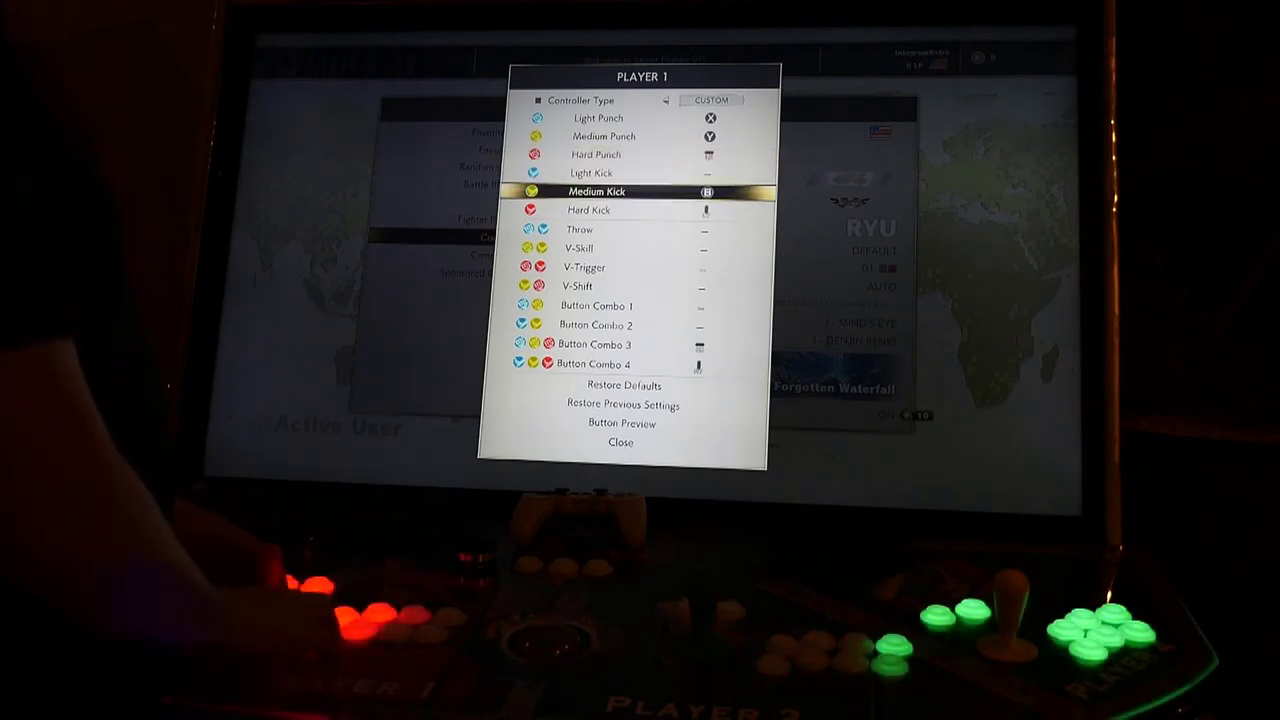
{"action": "key", "text": "Return"}
{"action": "key", "text": "Return"}
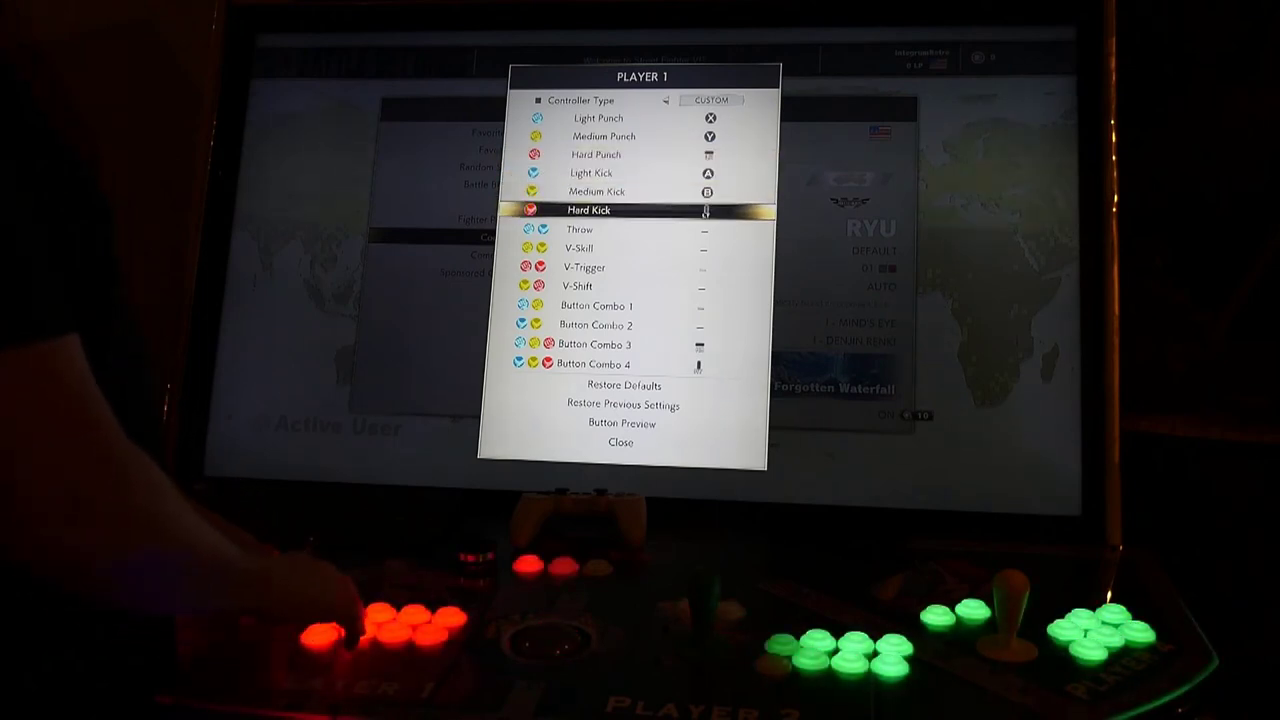
{"action": "key", "text": "Up"}
{"action": "key", "text": "Return"}
{"action": "key", "text": "Return"}
{"action": "key", "text": "Return"}
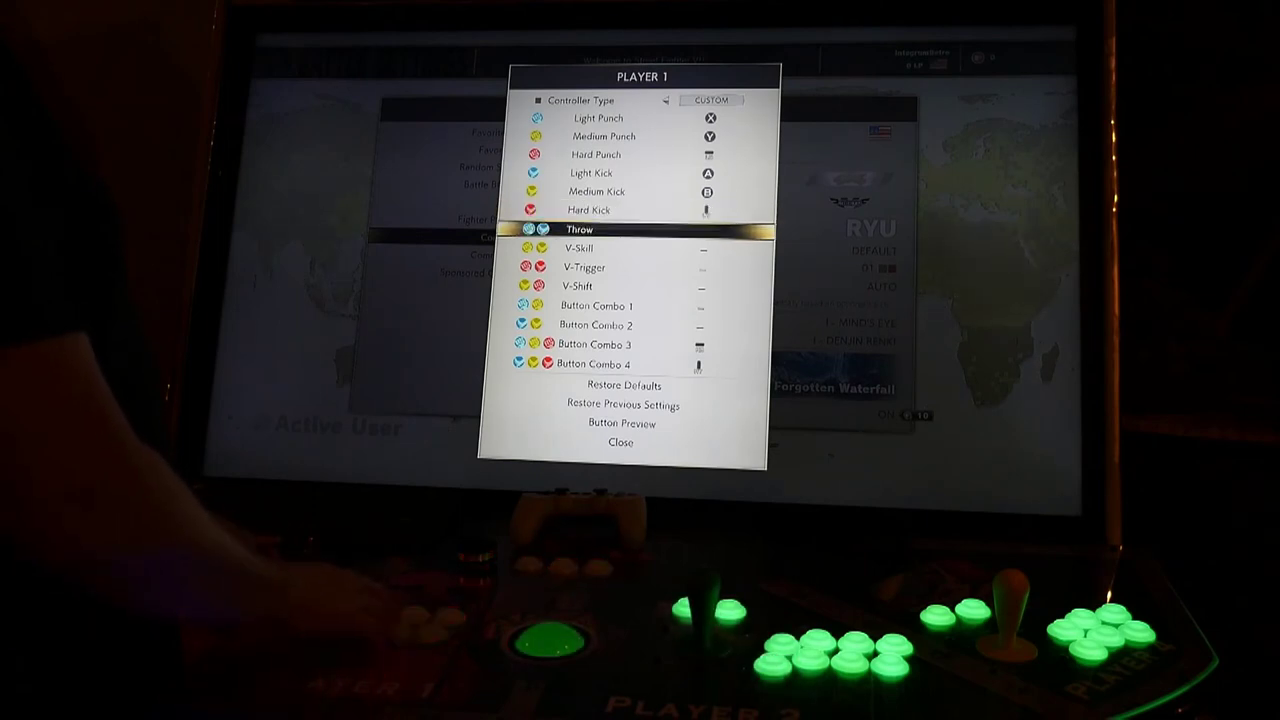
{"action": "key", "text": "Down"}
{"action": "key", "text": "Down"}
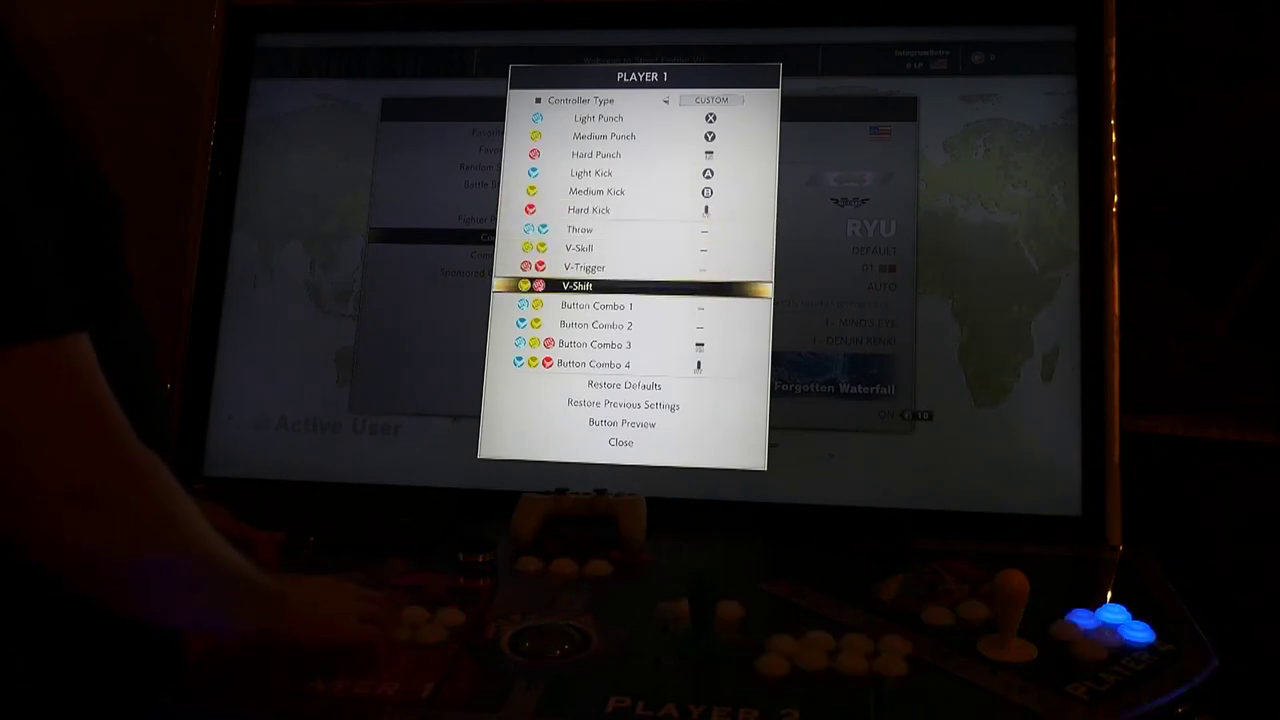
{"action": "key", "text": "Down"}
{"action": "key", "text": "Down"}
{"action": "key", "text": "Down"}
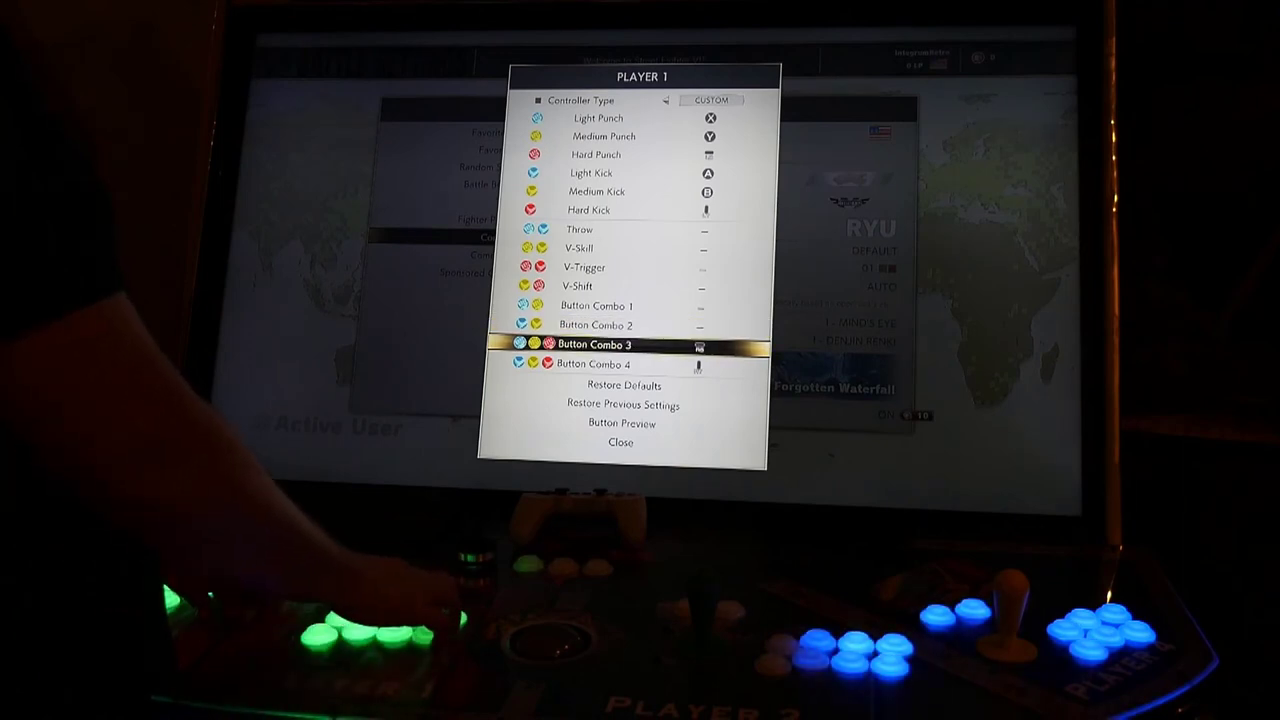
{"action": "key", "text": "Down"}
{"action": "key", "text": "Up"}
{"action": "key", "text": "Down"}
{"action": "key", "text": "Down"}
{"action": "key", "text": "Up"}
{"action": "key", "text": "Up"}
{"action": "key", "text": "Down"}
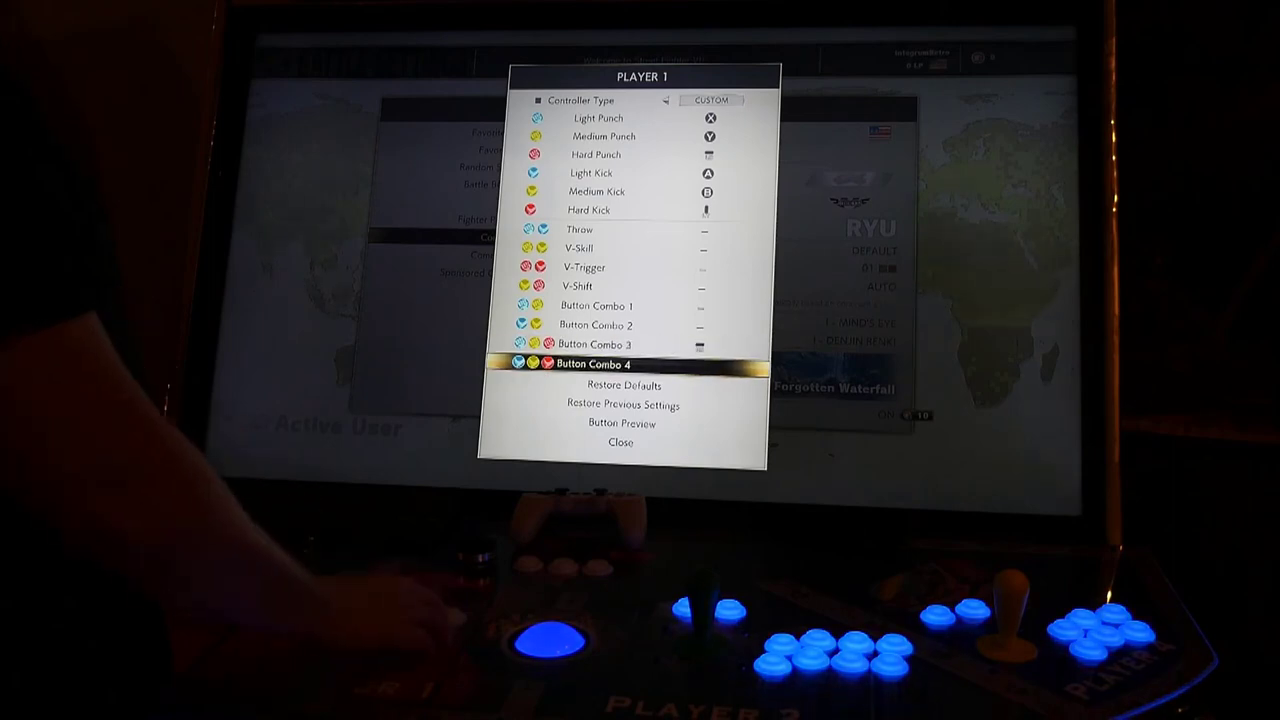
{"action": "key", "text": "Down"}
{"action": "key", "text": "Down"}
{"action": "key", "text": "Down"}
{"action": "key", "text": "Down"}
{"action": "key", "text": "Return"}
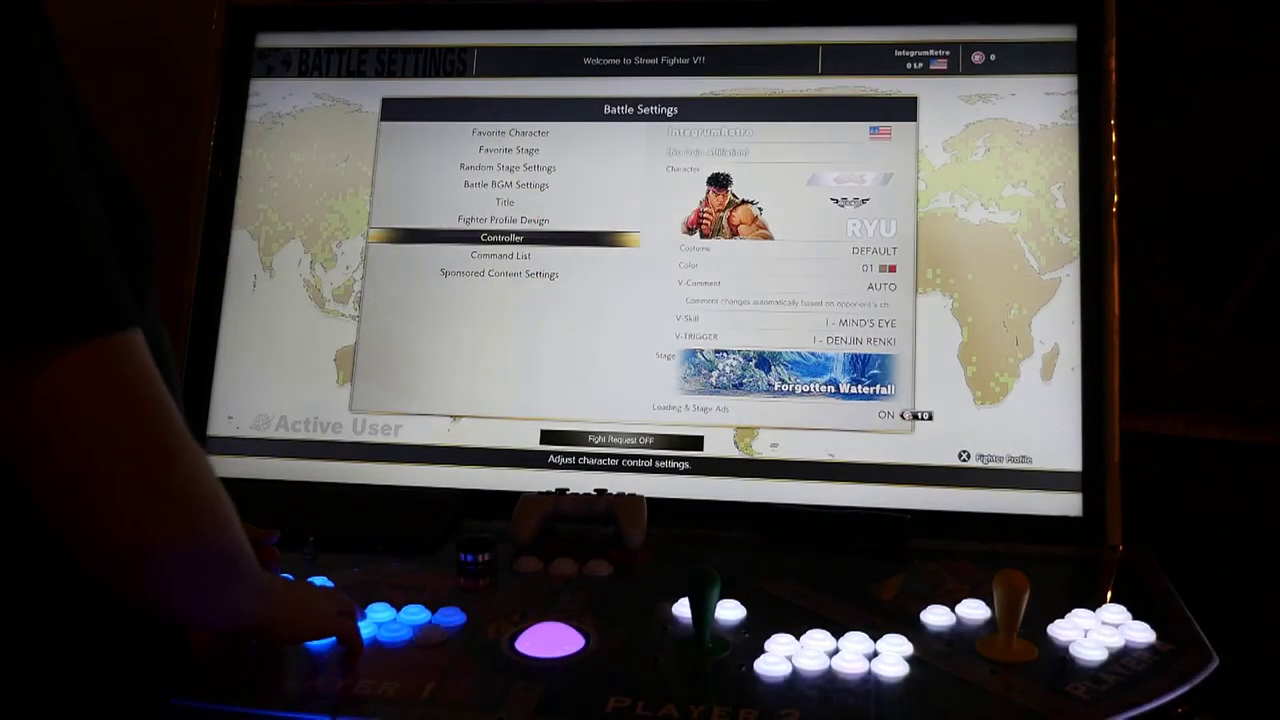
{"action": "key", "text": "Escape"}
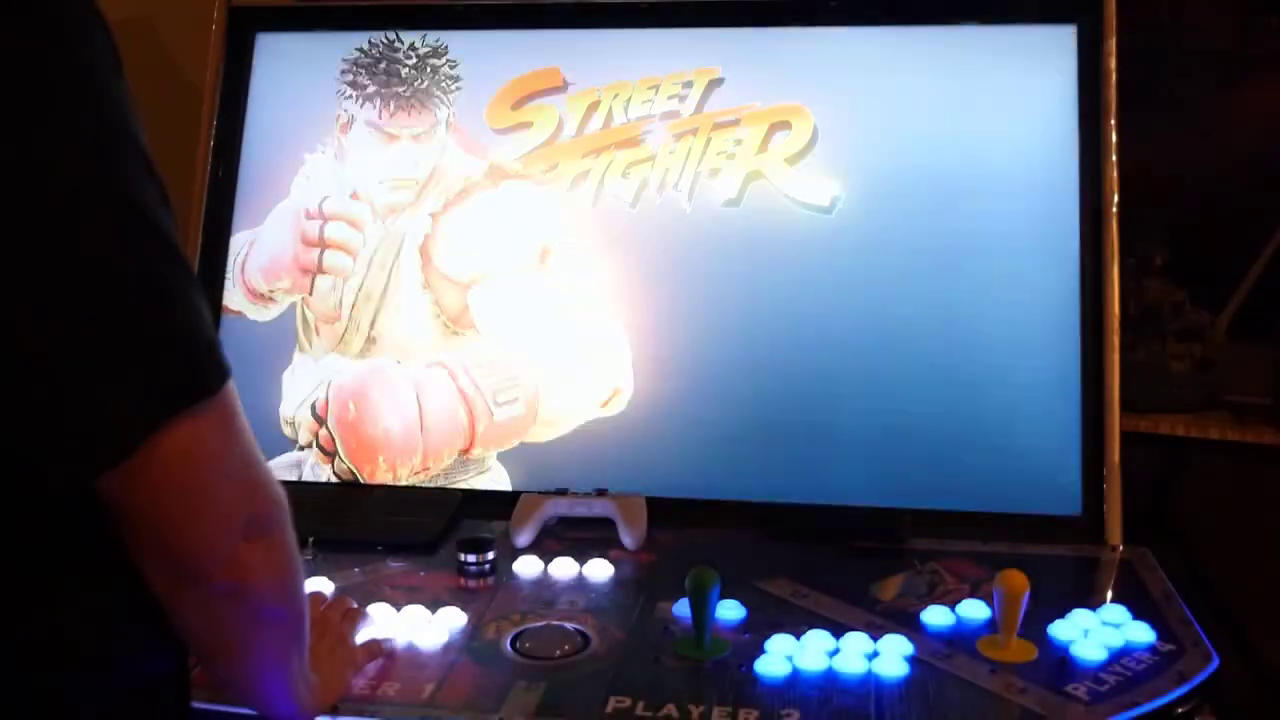